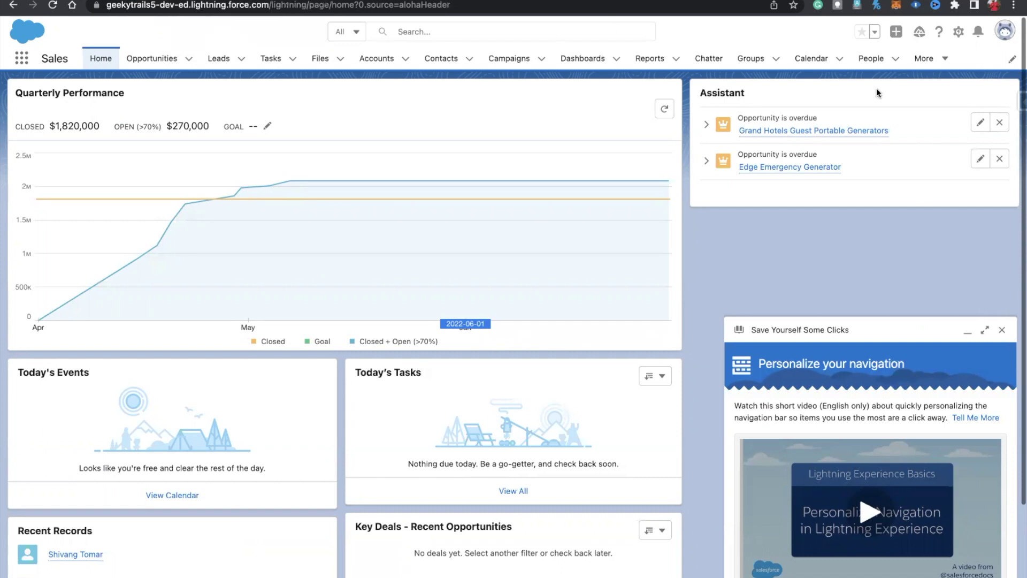
# - Open the Flows page in Setup by searching 'flow' in Quick Find
pyautogui.click(958, 32)
pyautogui.click(901, 68)
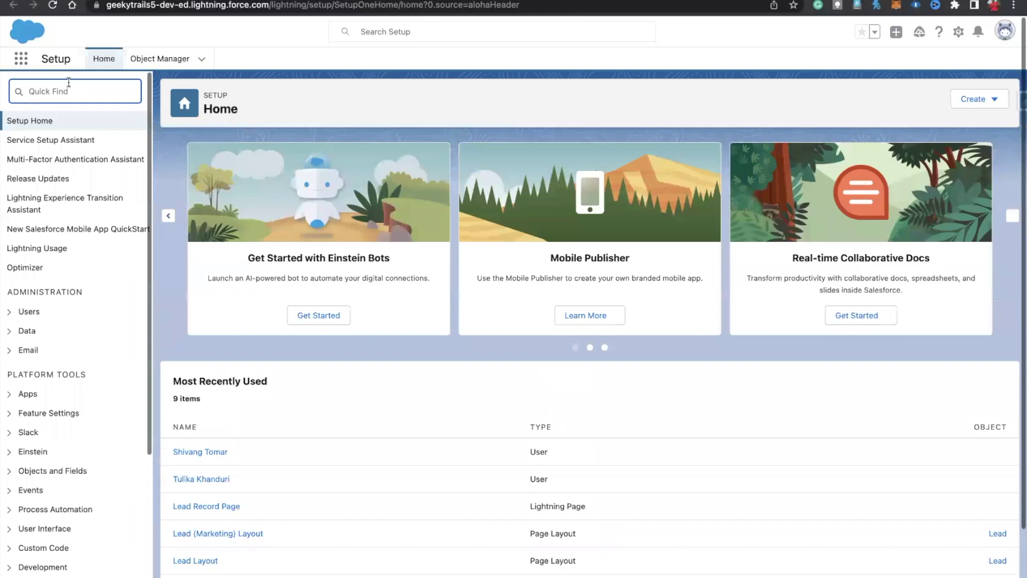
pyautogui.write('flow')
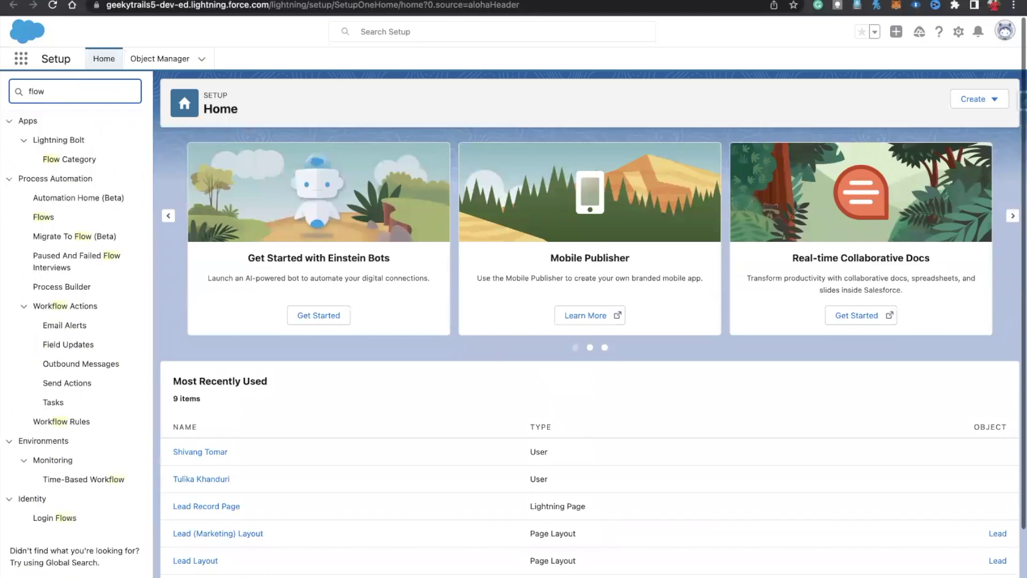
pyautogui.click(51, 218)
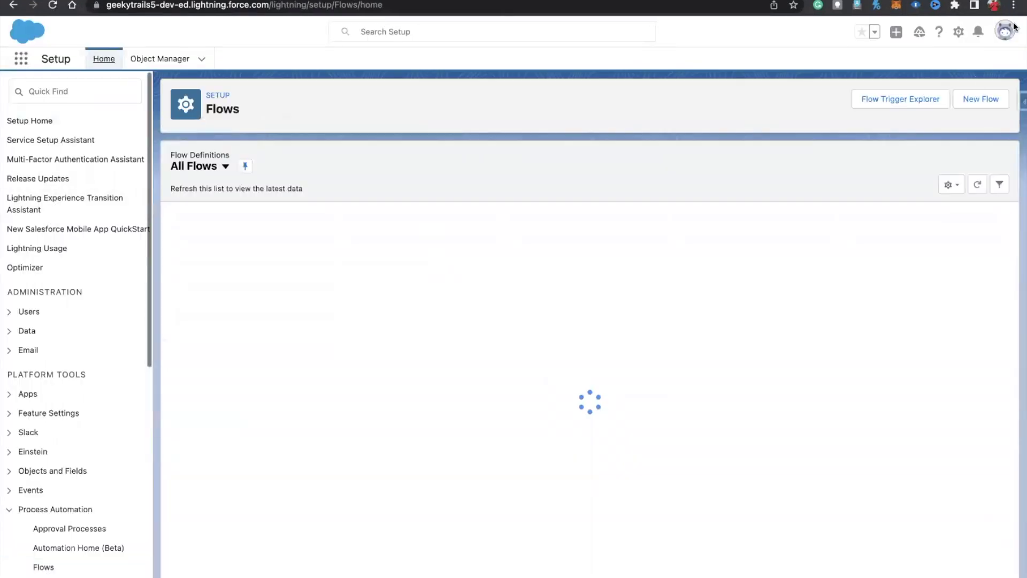
# - Start a new Record-Triggered Flow from New Flow
pyautogui.click(982, 101)
pyautogui.click(838, 445)
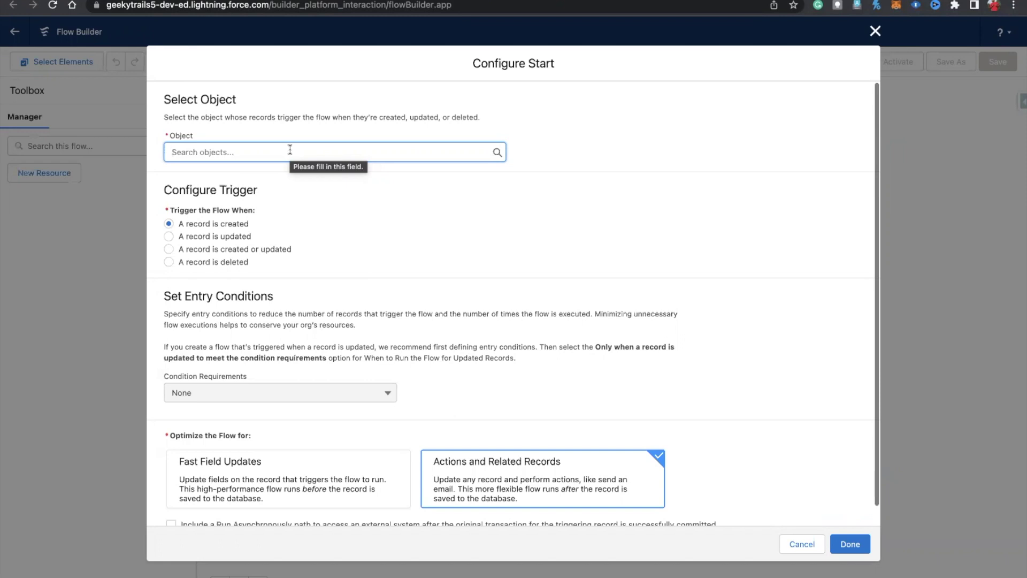
# - Trigger on updated Opportunity records, with All Conditions Are Met (AND)
pyautogui.click(290, 152)
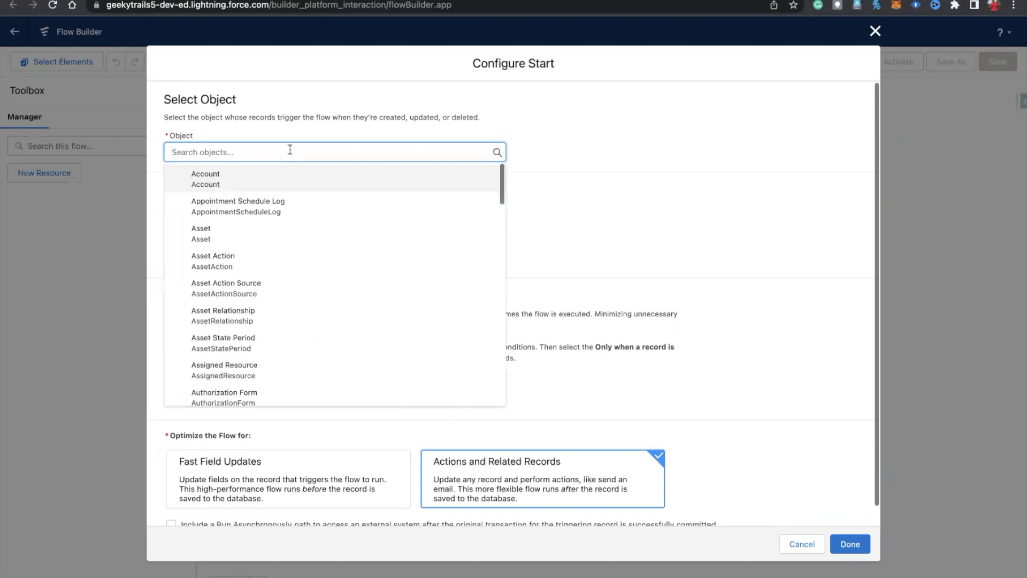
pyautogui.write('Oppo')
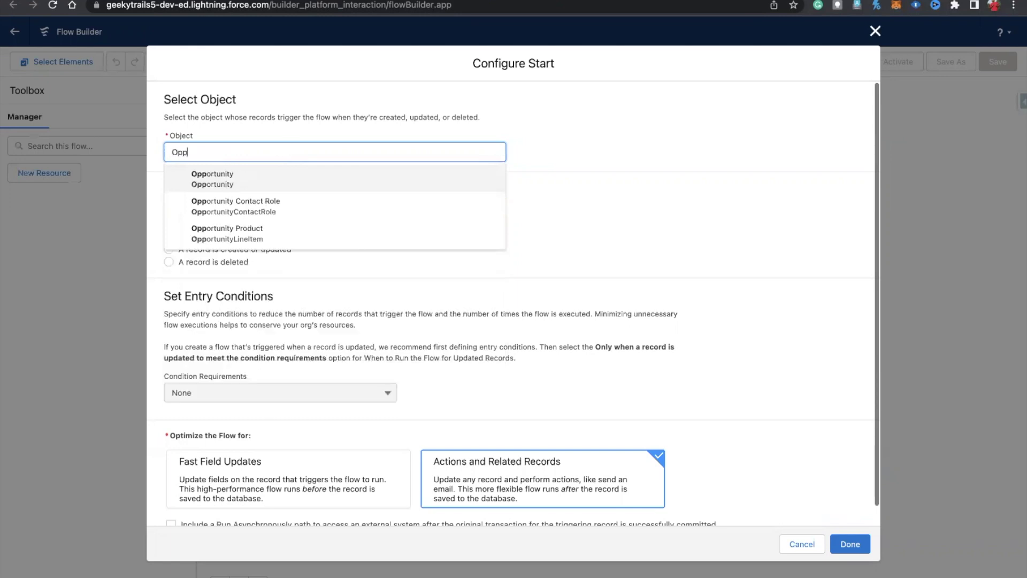
pyautogui.click(294, 179)
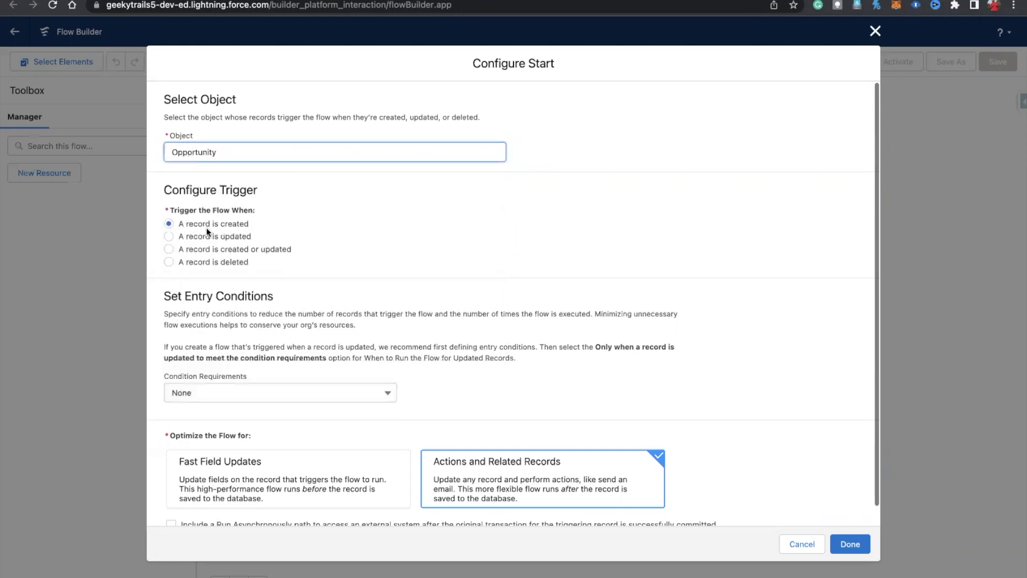
pyautogui.click(168, 236)
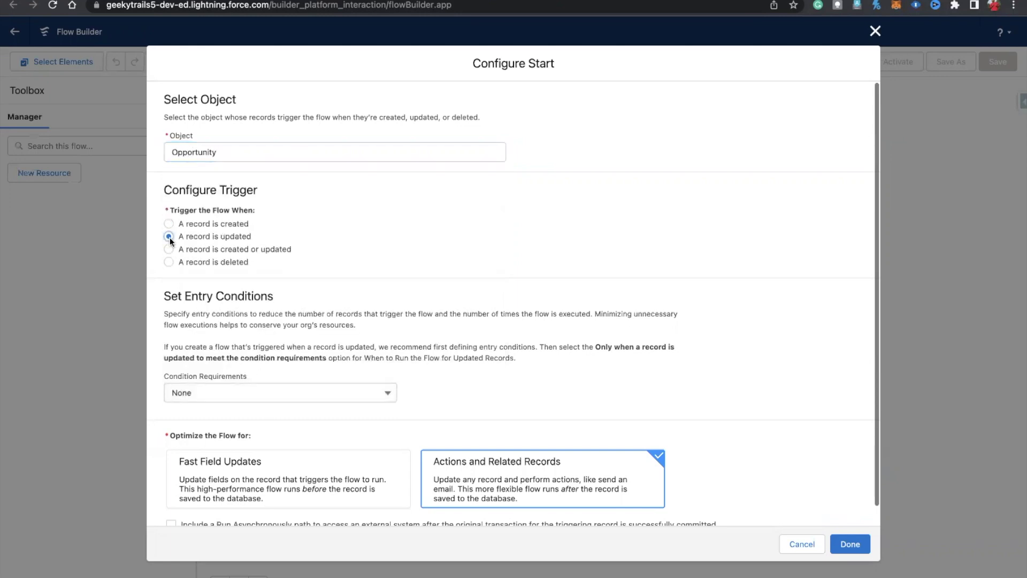
pyautogui.click(244, 401)
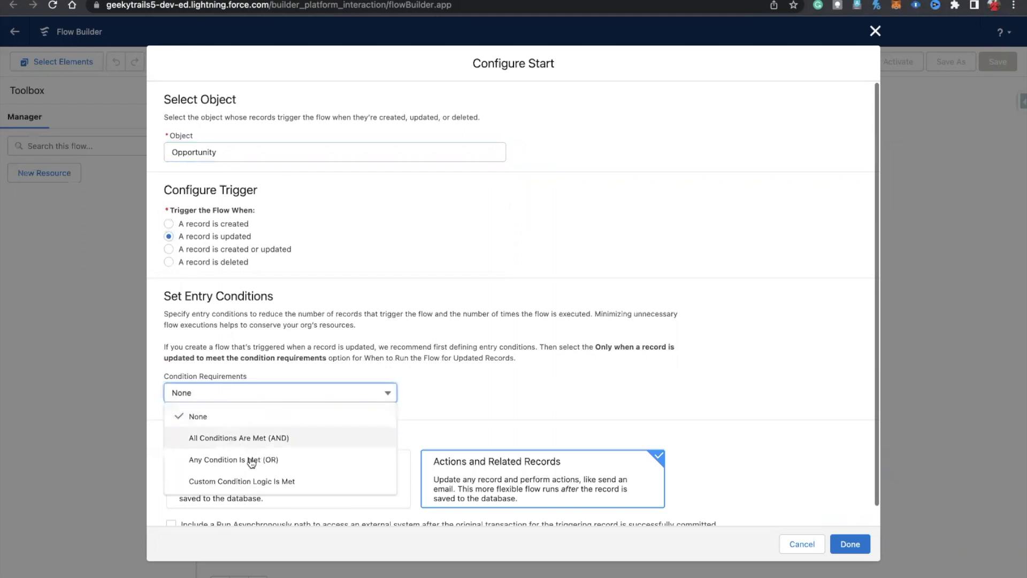
pyautogui.click(297, 434)
pyautogui.click(301, 433)
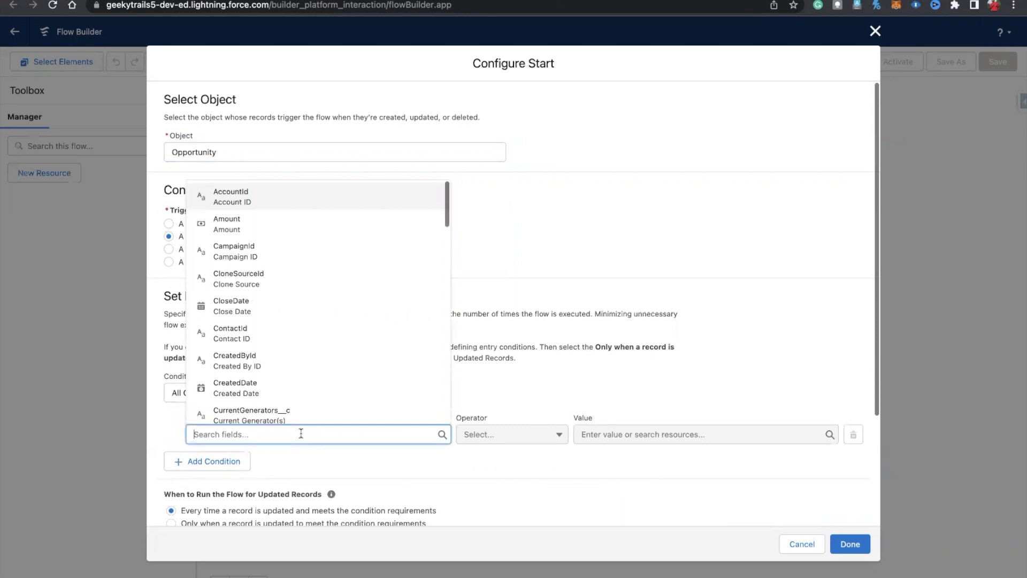
# - Add the entry condition StageName Equals Closed Won
pyautogui.write('stage')
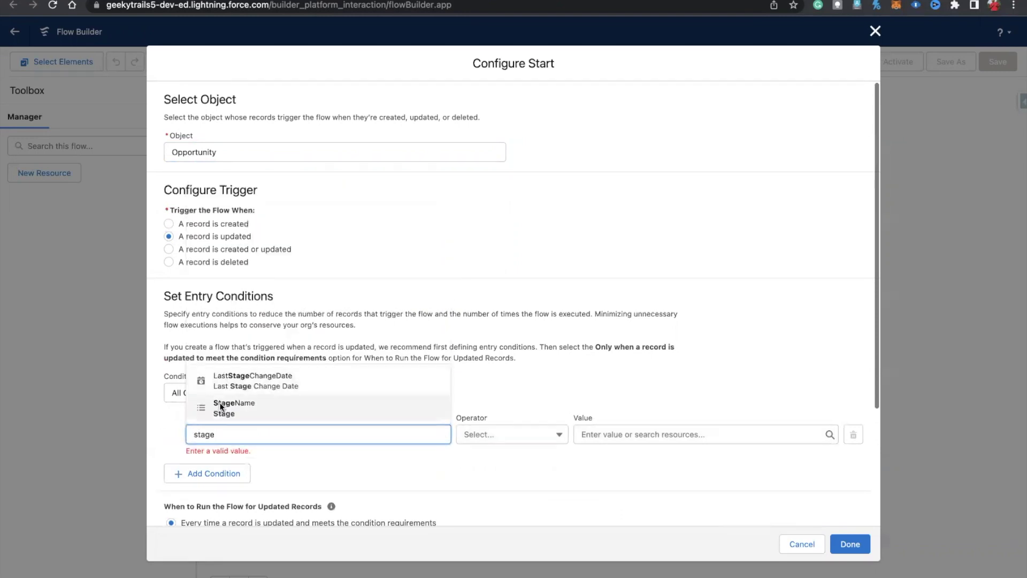
pyautogui.click(220, 406)
pyautogui.click(608, 433)
pyautogui.write('cl')
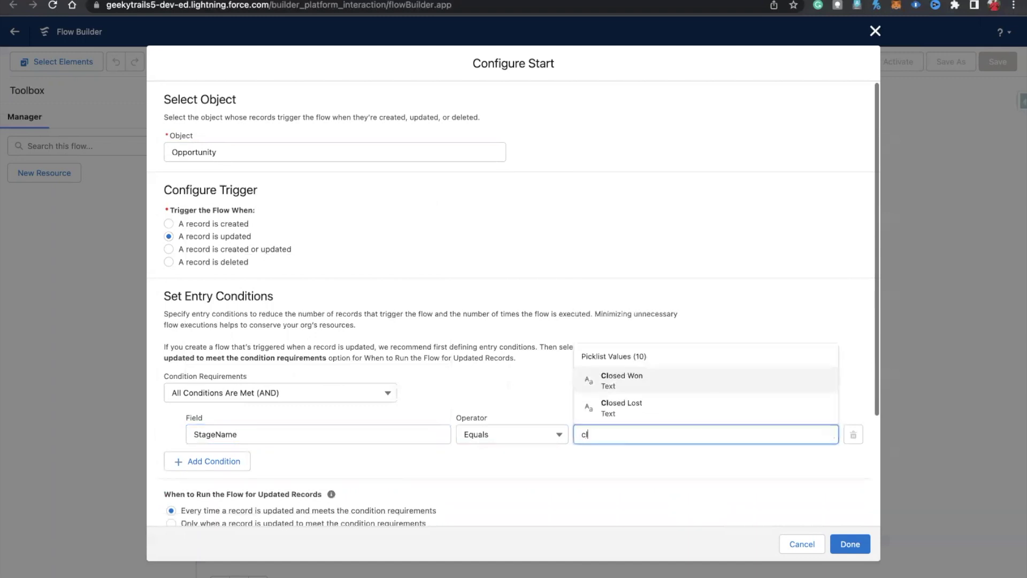
pyautogui.click(660, 379)
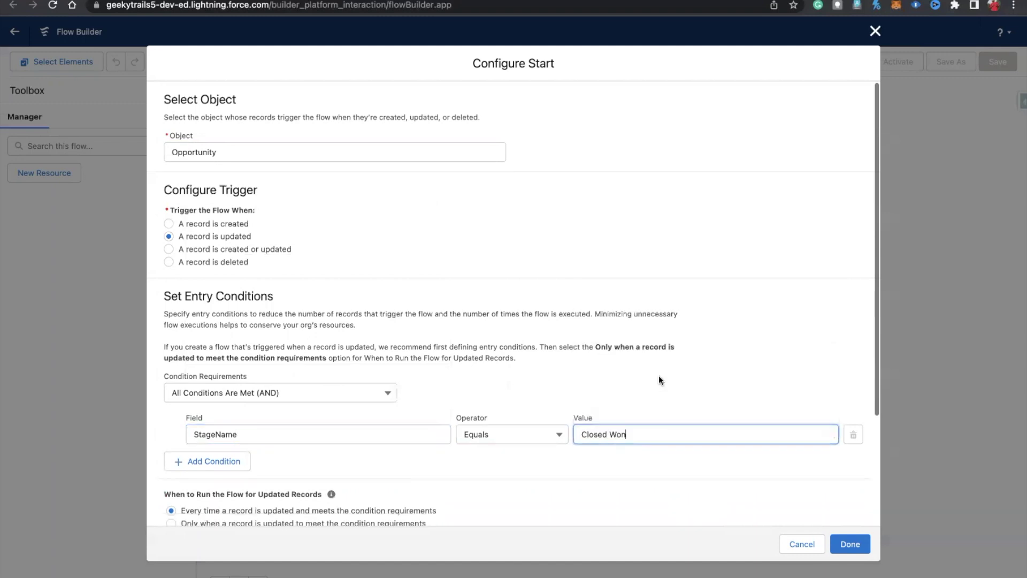
# - Add a second condition StageName Is Changed True, then delete it
pyautogui.click(224, 463)
pyautogui.click(224, 472)
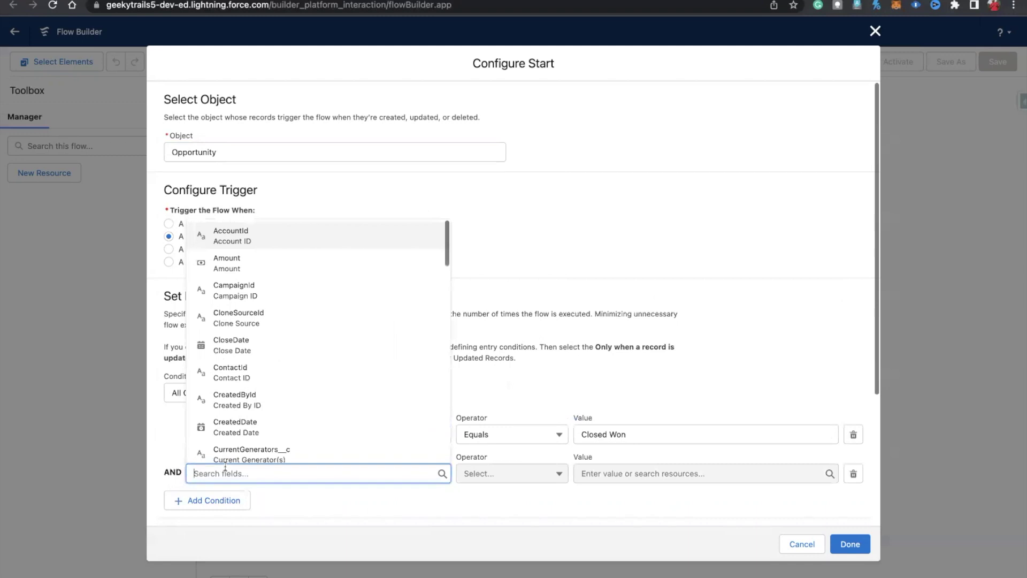
pyautogui.write('Stage')
pyautogui.click(251, 447)
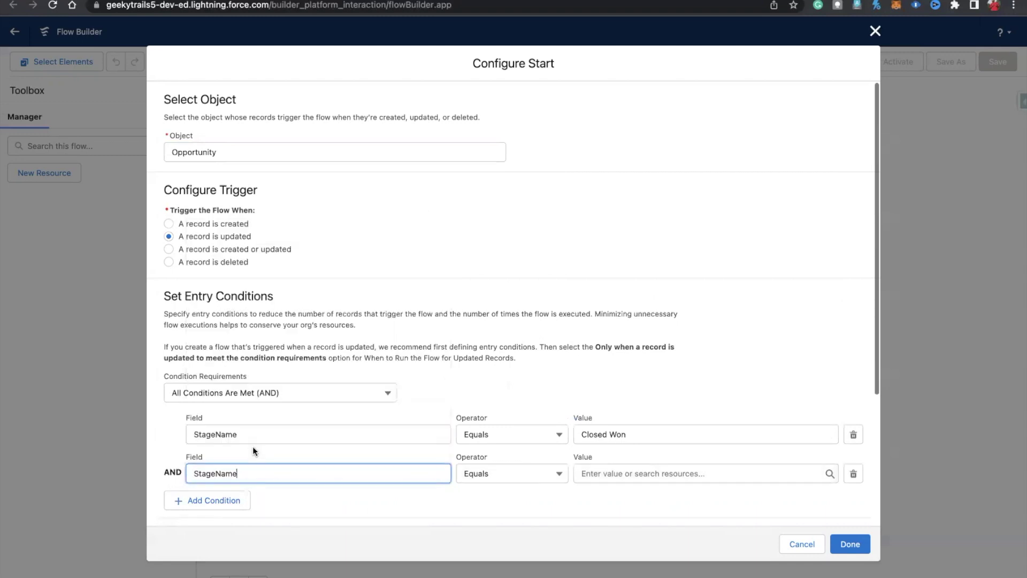
pyautogui.click(501, 480)
pyautogui.click(500, 449)
pyautogui.click(609, 466)
pyautogui.write('true')
pyautogui.click(643, 516)
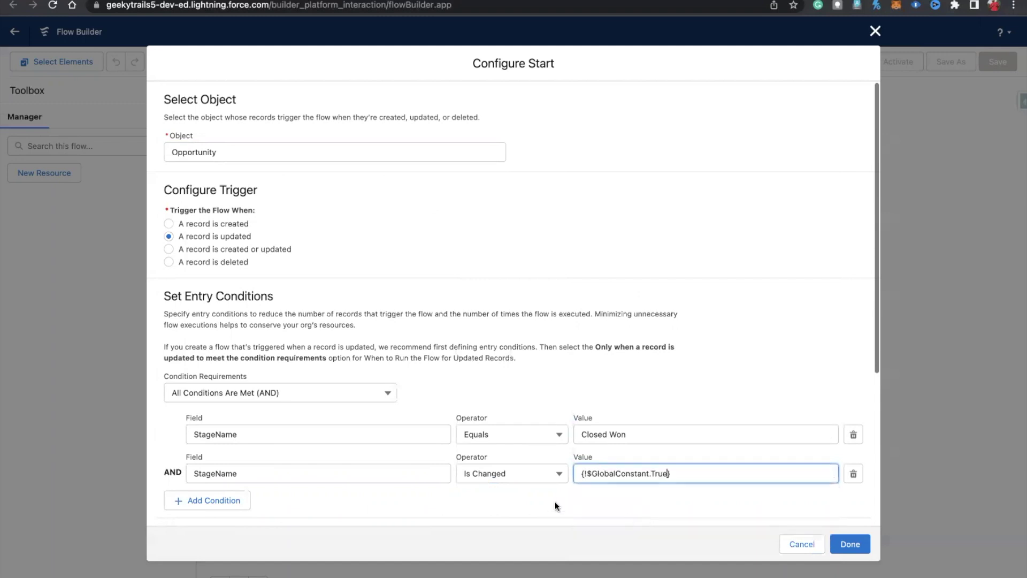
pyautogui.scroll(-3, 554, 502)
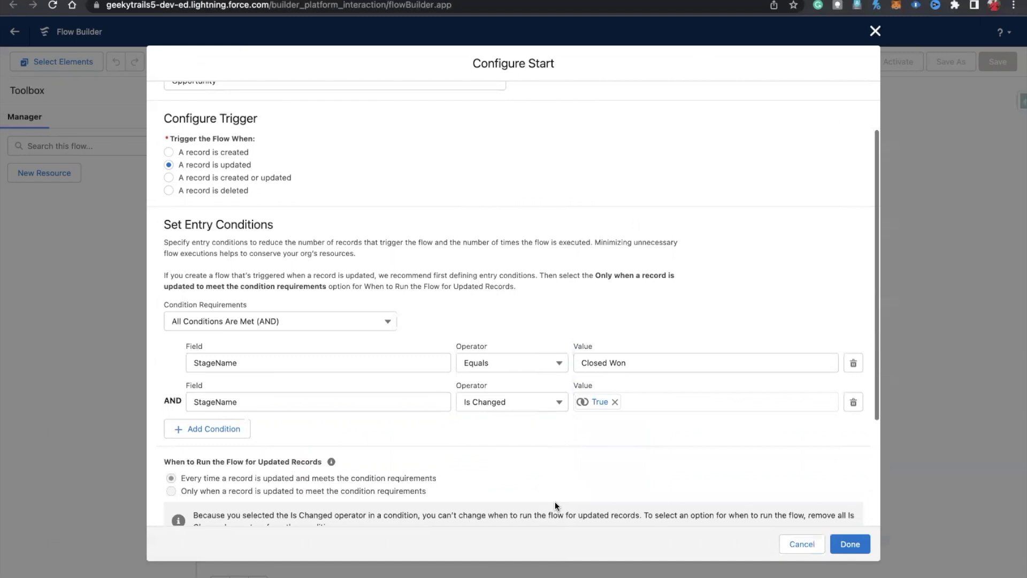
pyautogui.scroll(-3, 554, 501)
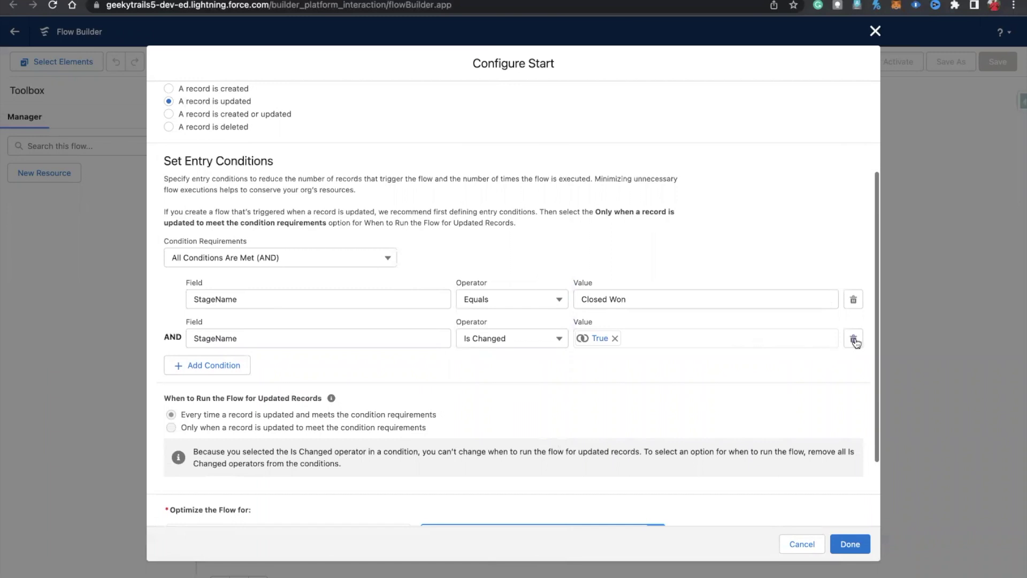
pyautogui.click(853, 339)
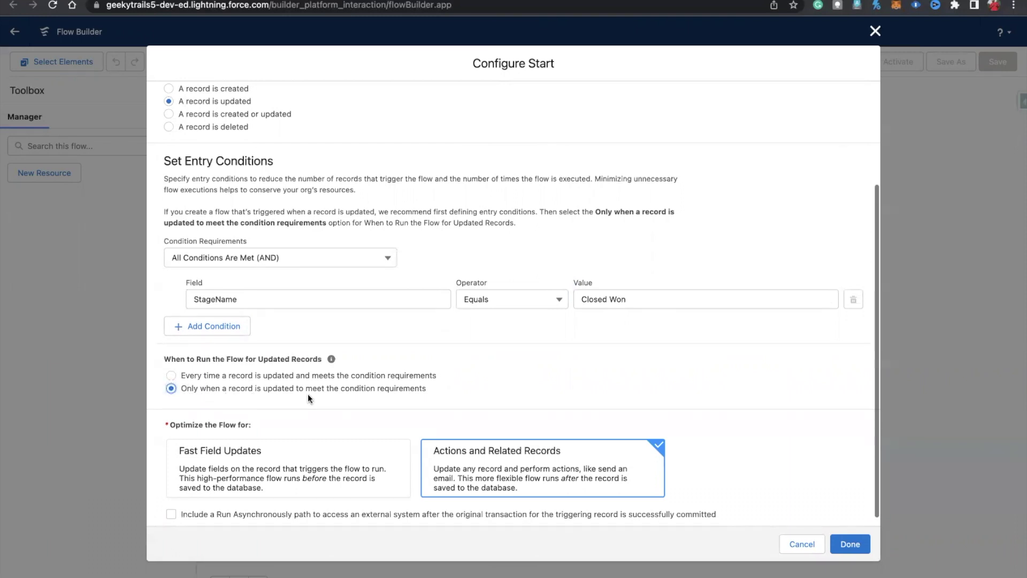
# - Add another entry condition StageName Is Changed True
pyautogui.moveTo(429, 388); pyautogui.dragTo(197, 389)
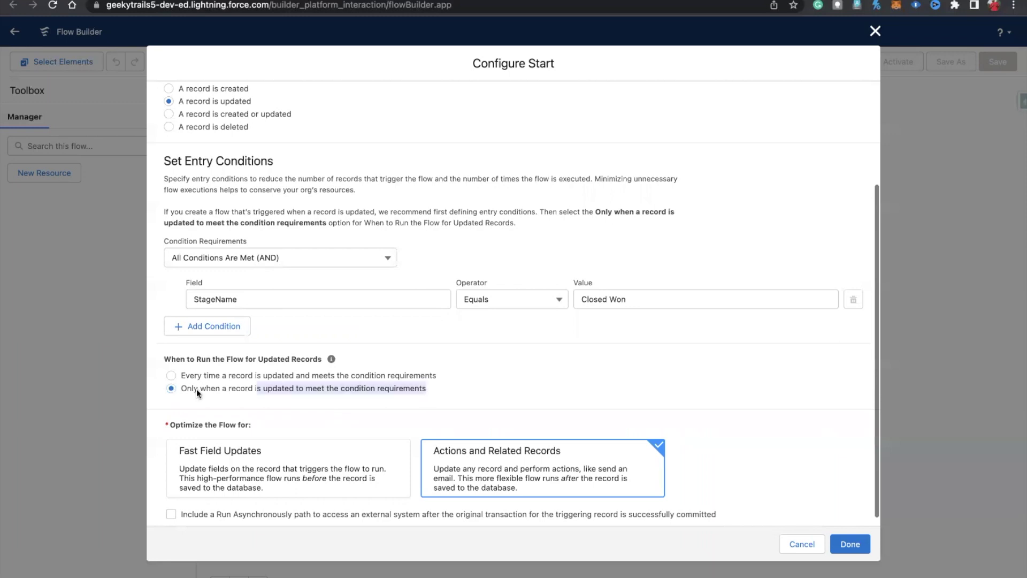
pyautogui.click(190, 326)
pyautogui.click(222, 338)
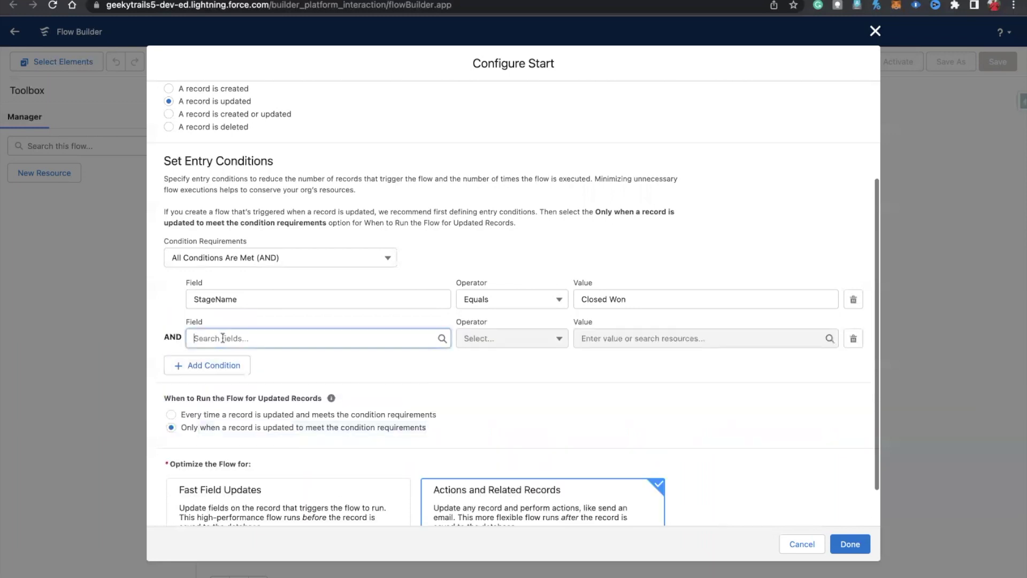
pyautogui.write('stage')
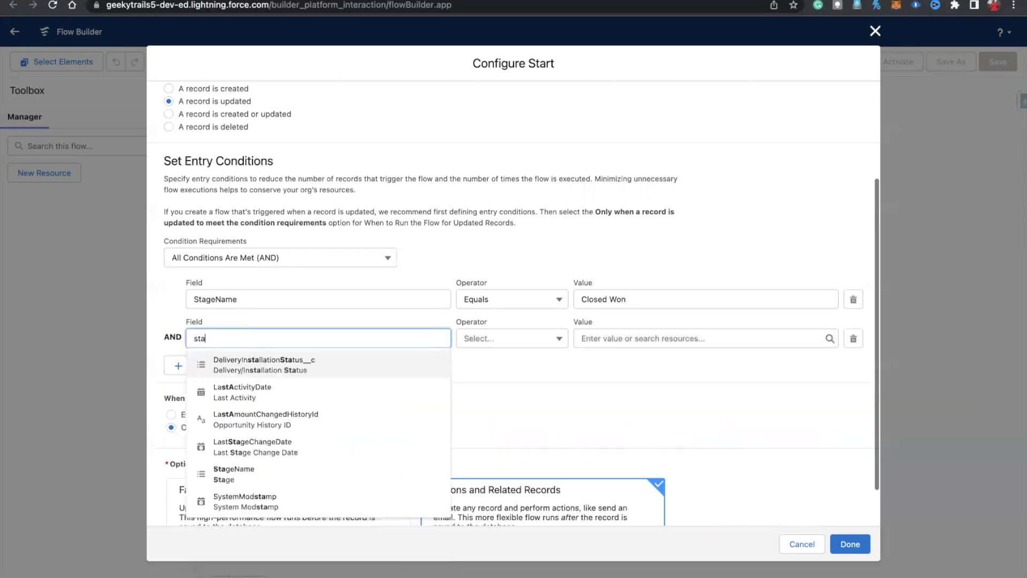
pyautogui.click(235, 390)
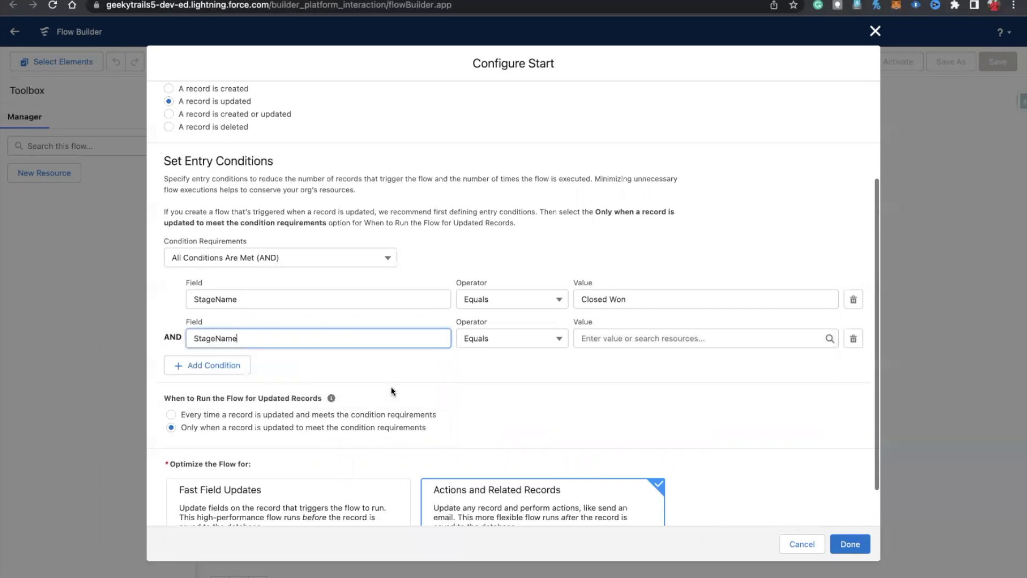
pyautogui.click(481, 338)
pyautogui.click(500, 491)
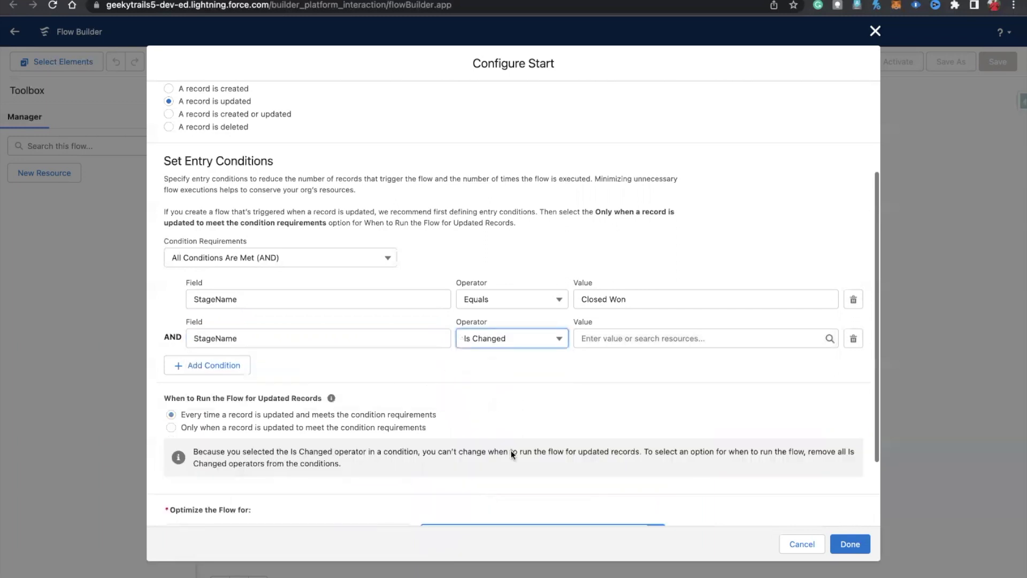
pyautogui.click(591, 338)
pyautogui.write('true')
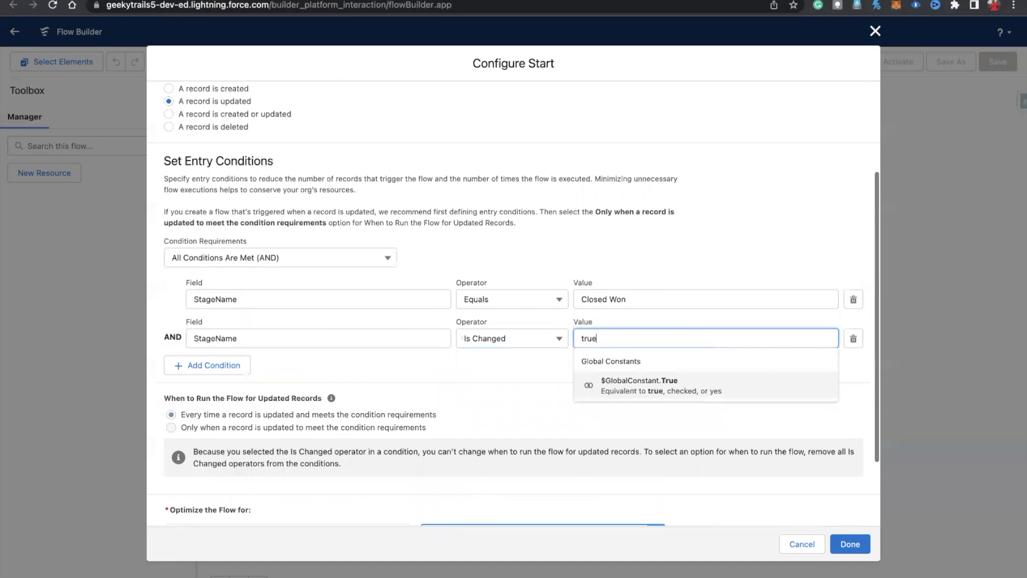
pyautogui.click(631, 386)
pyautogui.click(574, 385)
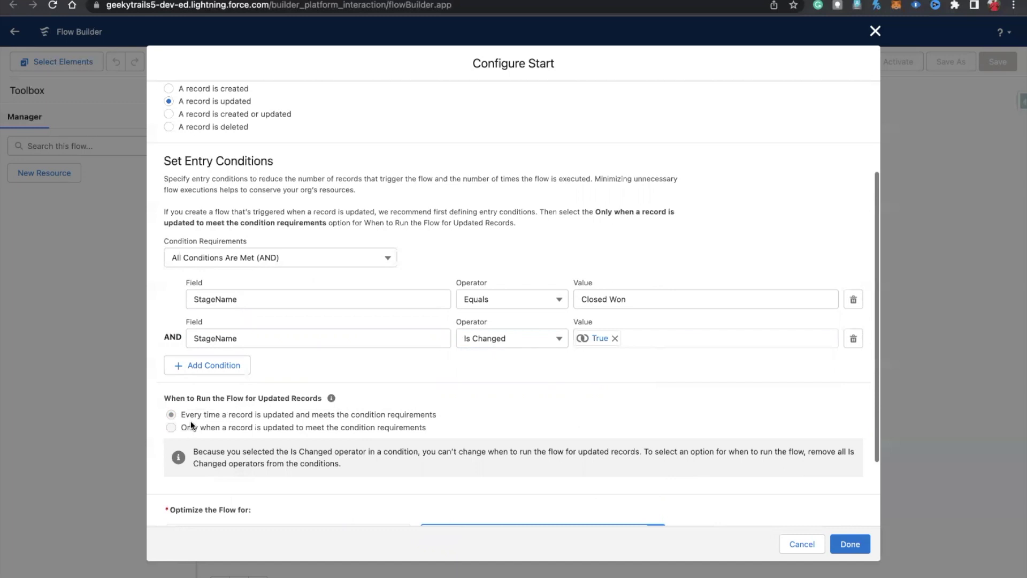
# - Review the resulting notice, then delete the StageName Is Changed condition row
pyautogui.moveTo(194, 452); pyautogui.dragTo(351, 463)
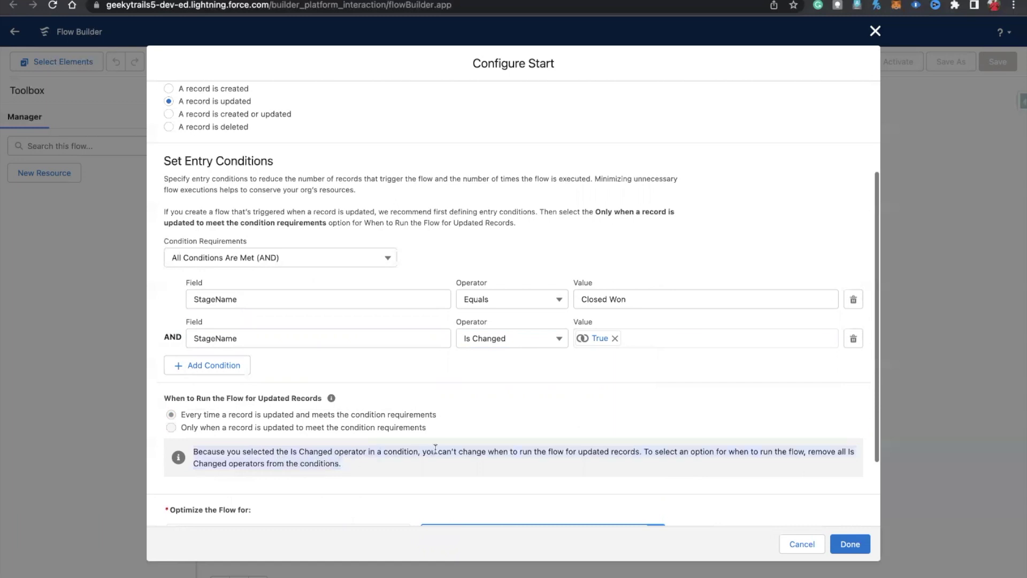
pyautogui.scroll(-3, 433, 453)
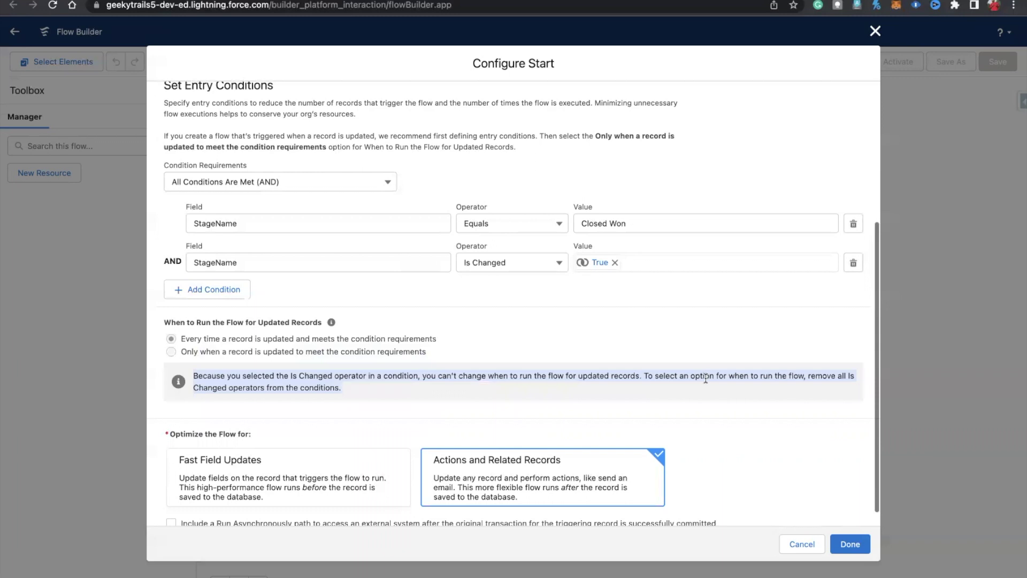
pyautogui.scroll(2, 661, 257)
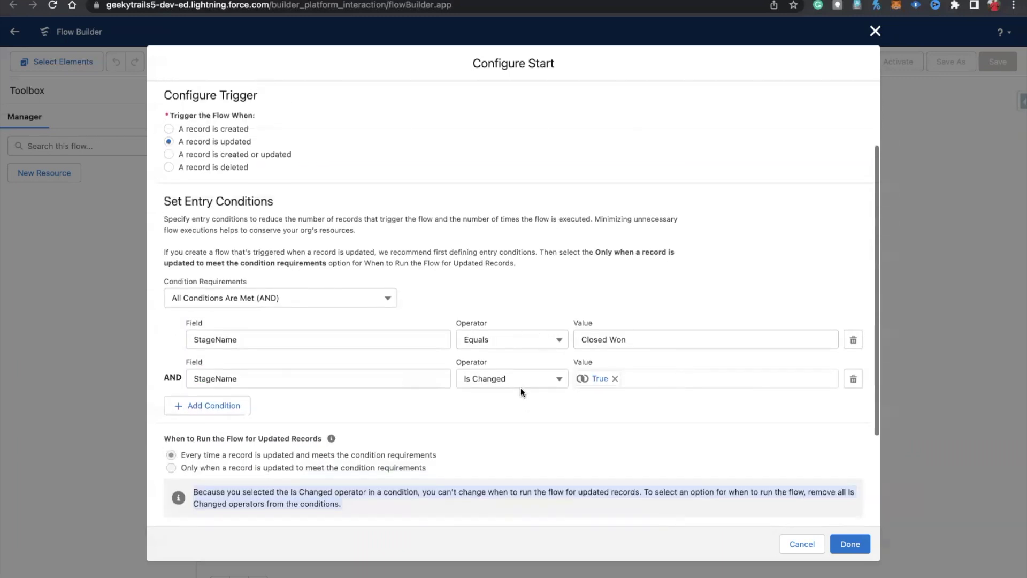
pyautogui.click(854, 379)
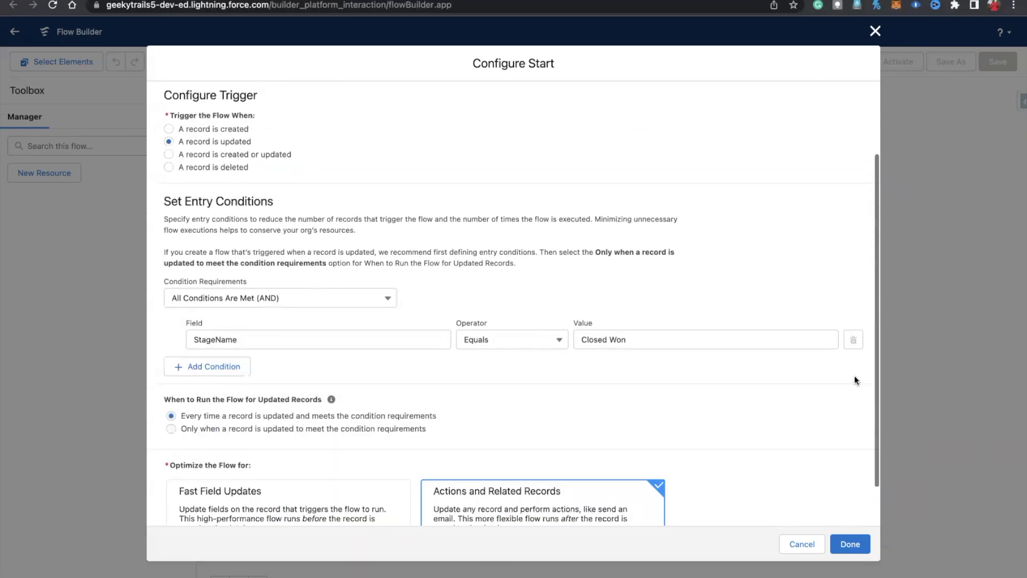
# - Scroll through Configure Start to review the Closed Won condition and run options
pyautogui.scroll(-1, 718, 366)
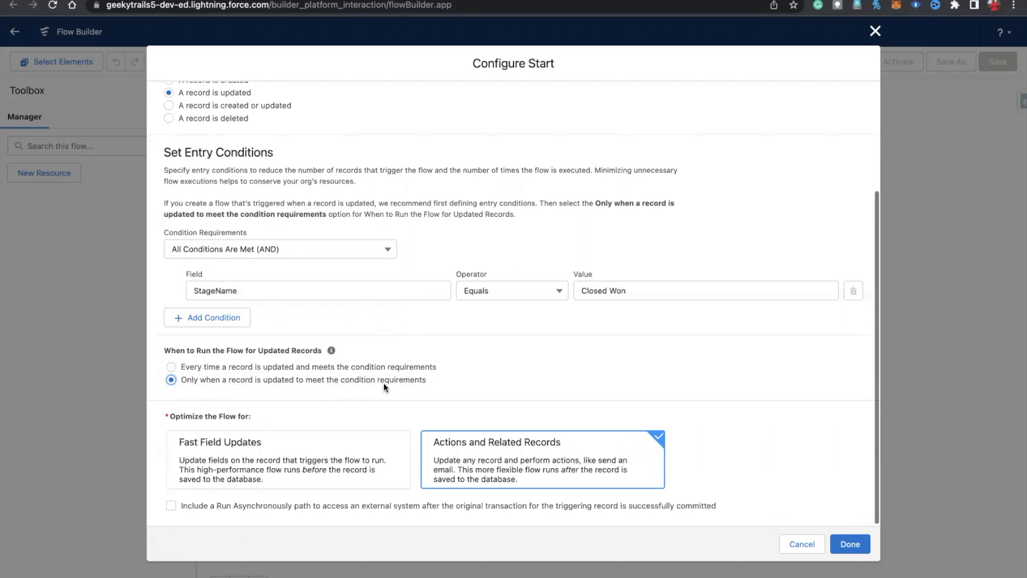
pyautogui.scroll(-1, 355, 409)
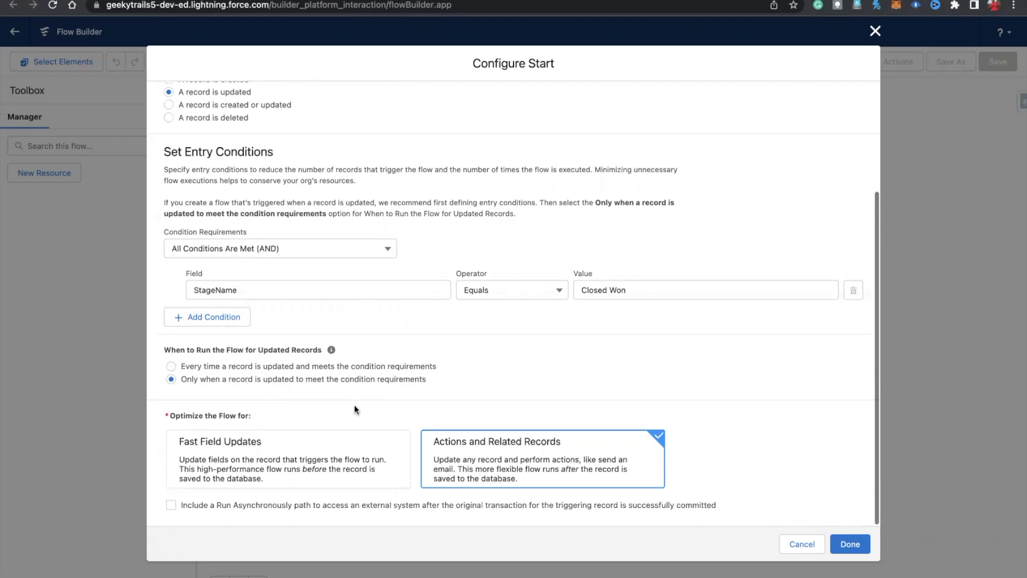
# - Confirm the start configuration and add a Create Records element after Start
pyautogui.click(851, 544)
pyautogui.moveTo(696, 149); pyautogui.dragTo(380, 126)
pyautogui.click(364, 150)
pyautogui.click(343, 164)
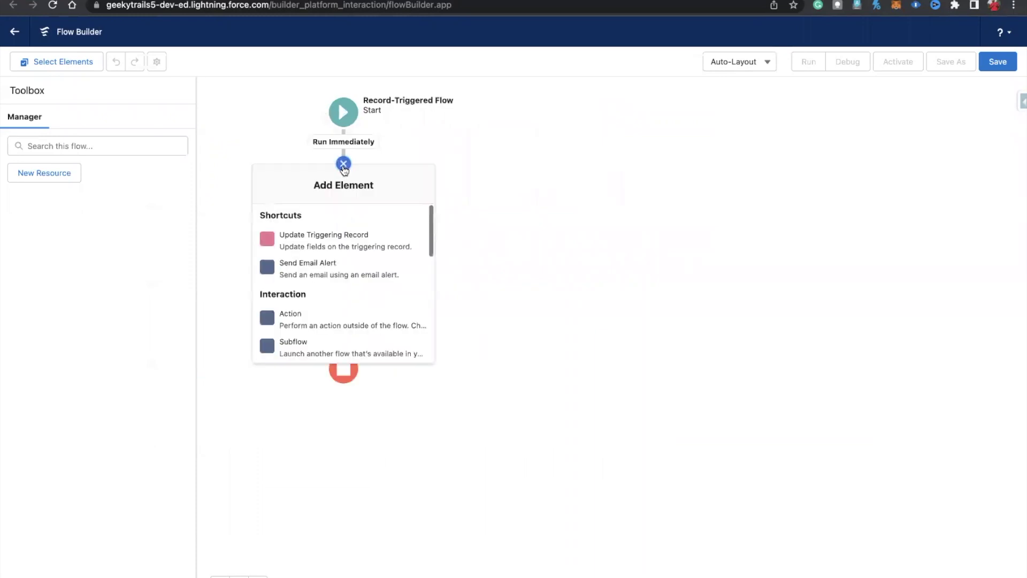
pyautogui.scroll(-10, 343, 321)
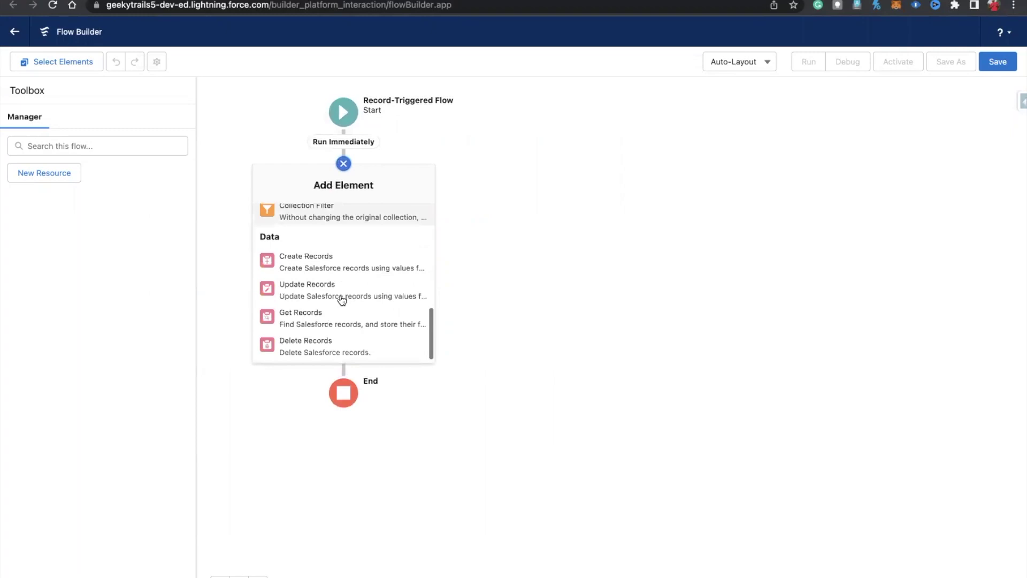
pyautogui.click(316, 262)
# - Label it 'Create Contract', use separate resources and literal values, and choose object Contract
pyautogui.press('Tab')
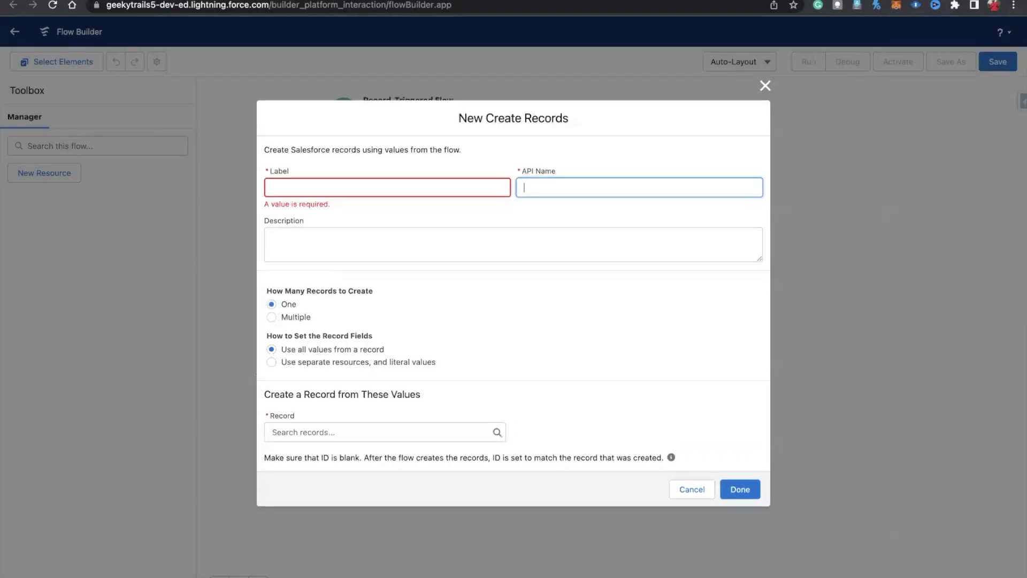
pyautogui.write('c')
pyautogui.click(301, 188)
pyautogui.write('Create Contract')
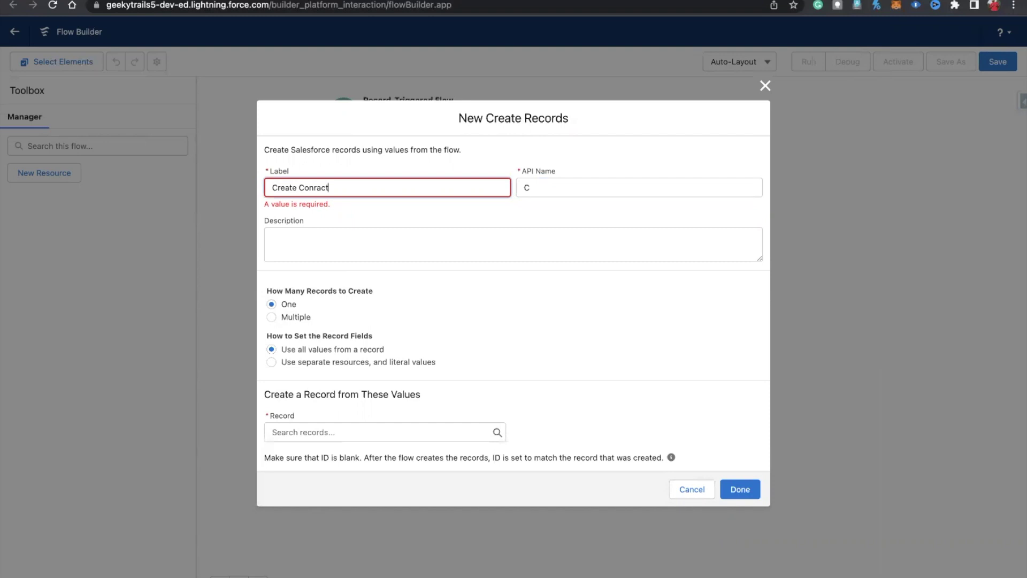
pyautogui.press('Tab')
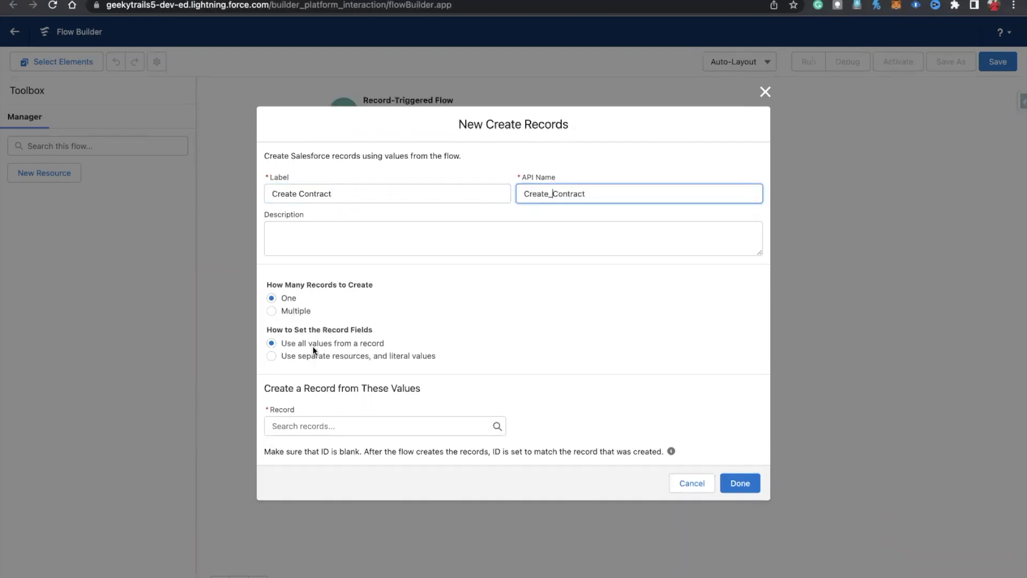
pyautogui.click(271, 356)
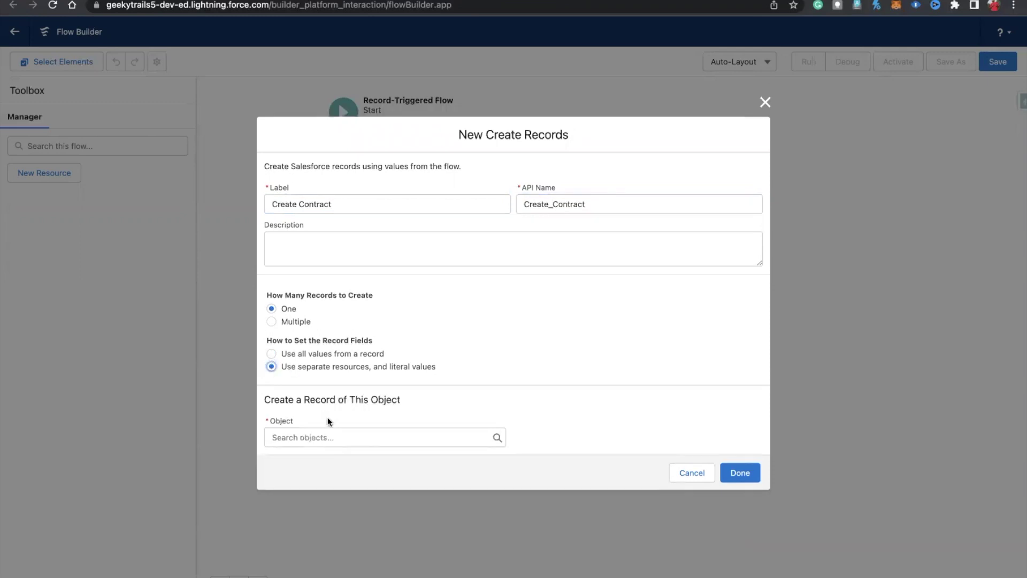
pyautogui.click(323, 436)
pyautogui.write('contr')
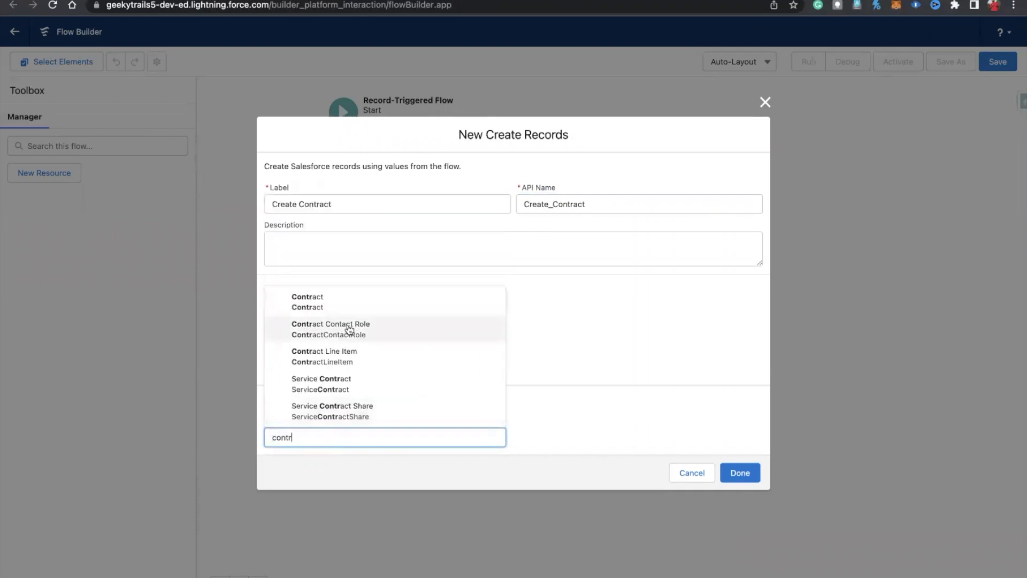
pyautogui.click(330, 301)
pyautogui.click(718, 351)
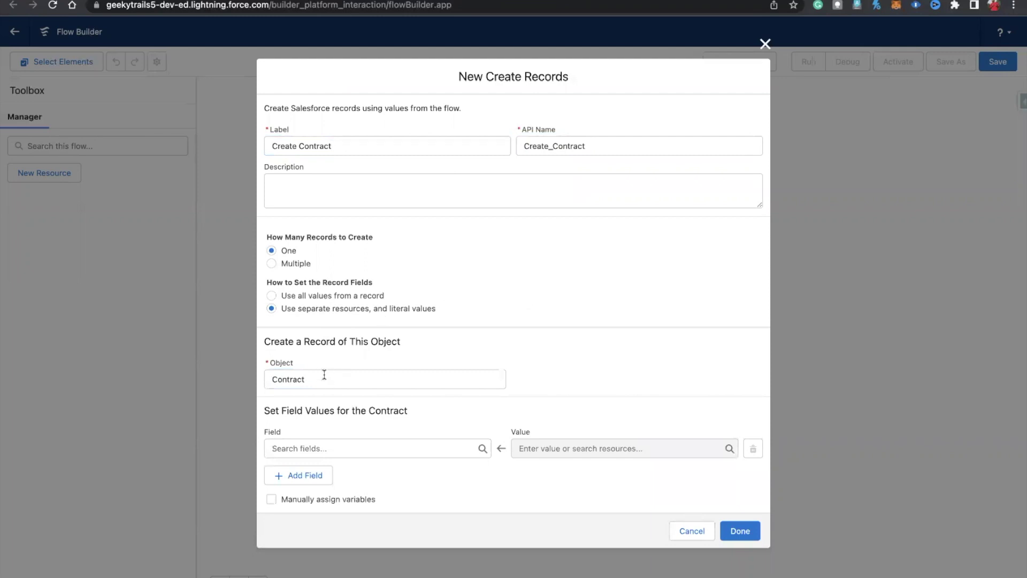
# - Clear and re-select Contract as the object, keeping field values set individually
pyautogui.moveTo(327, 379); pyautogui.dragTo(254, 375)
pyautogui.press('BackSpace')
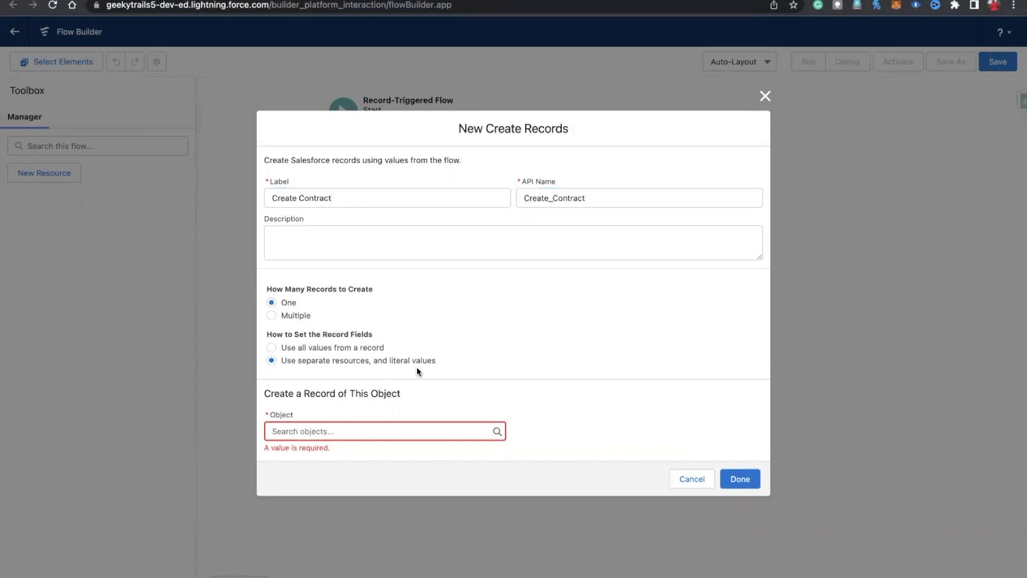
pyautogui.moveTo(446, 366); pyautogui.dragTo(279, 359)
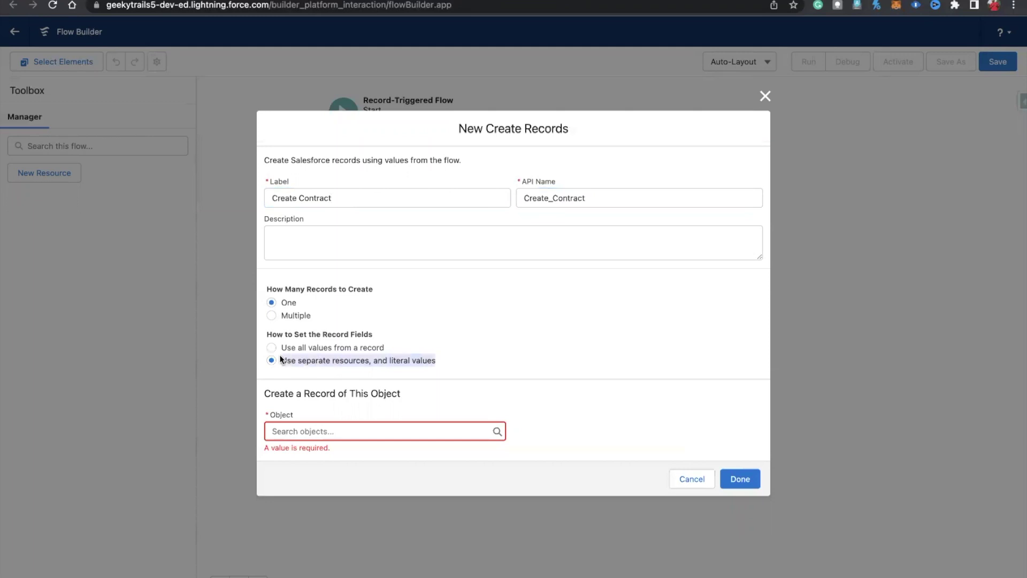
pyautogui.click(498, 358)
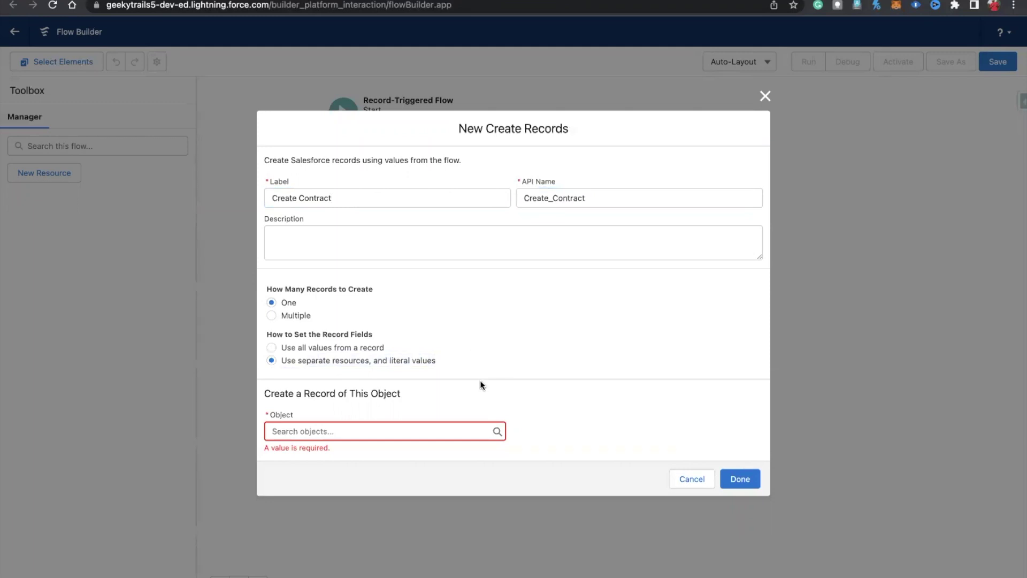
pyautogui.click(271, 348)
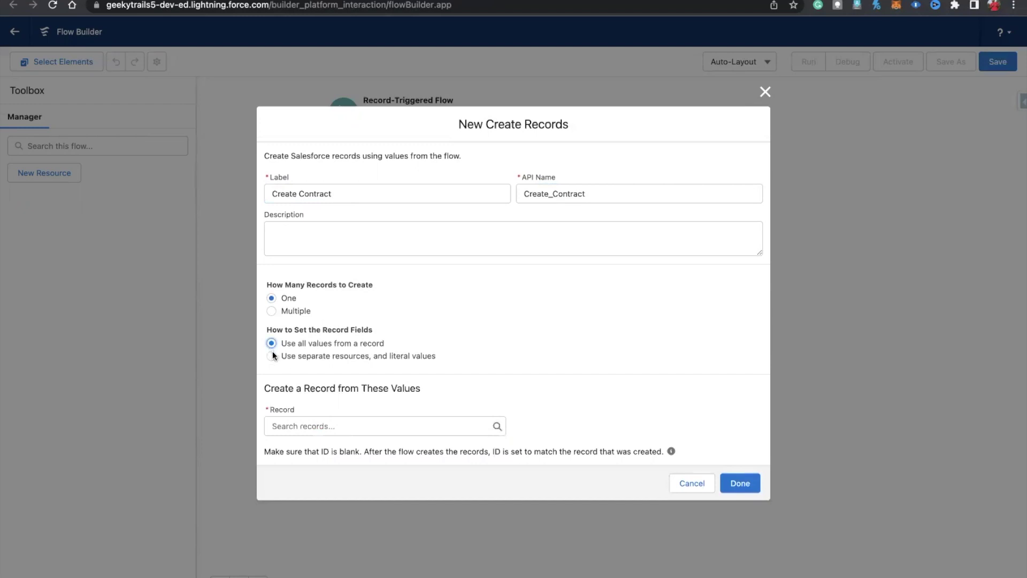
pyautogui.click(272, 355)
pyautogui.click(298, 437)
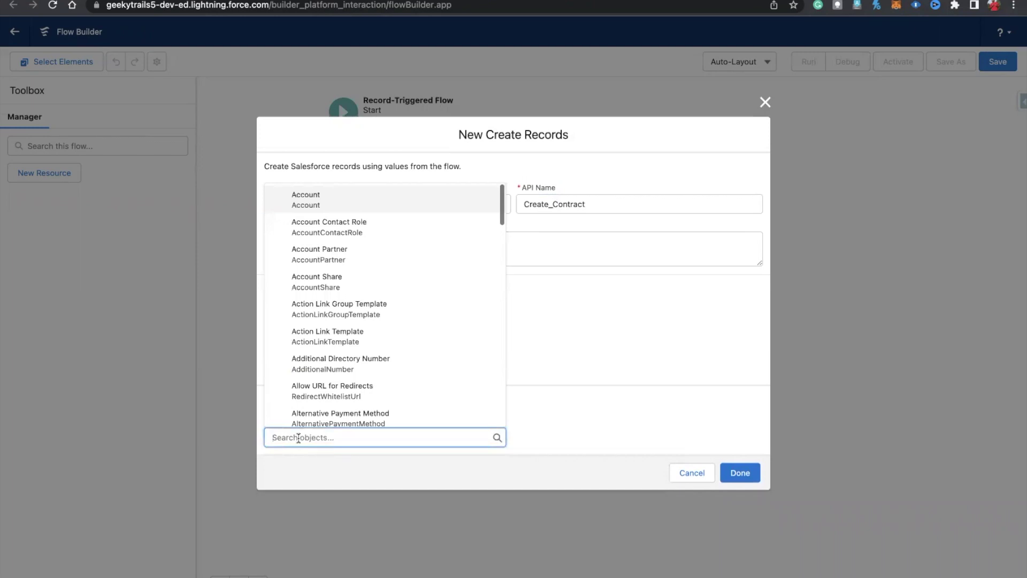
pyautogui.write('contra')
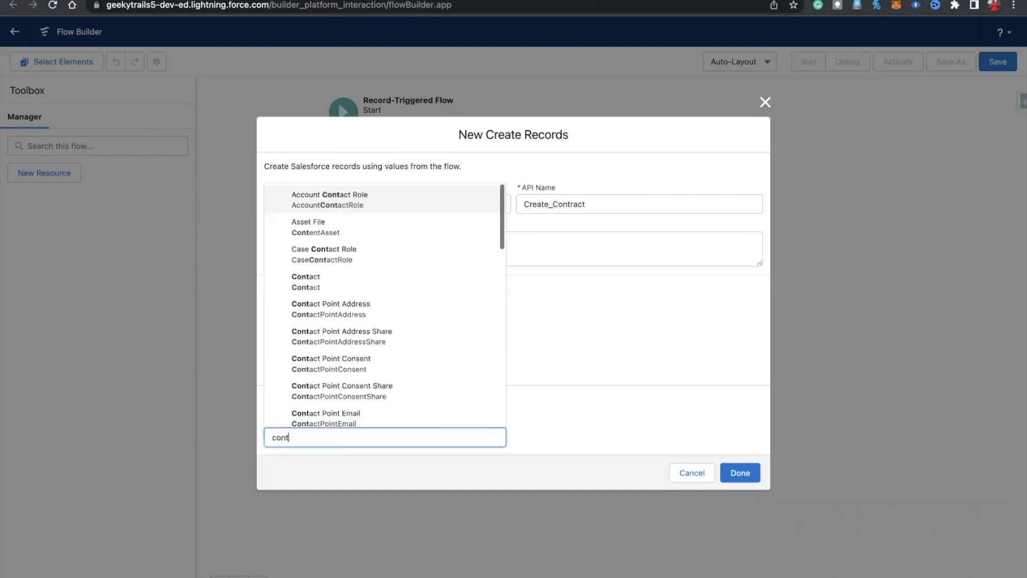
pyautogui.click(319, 303)
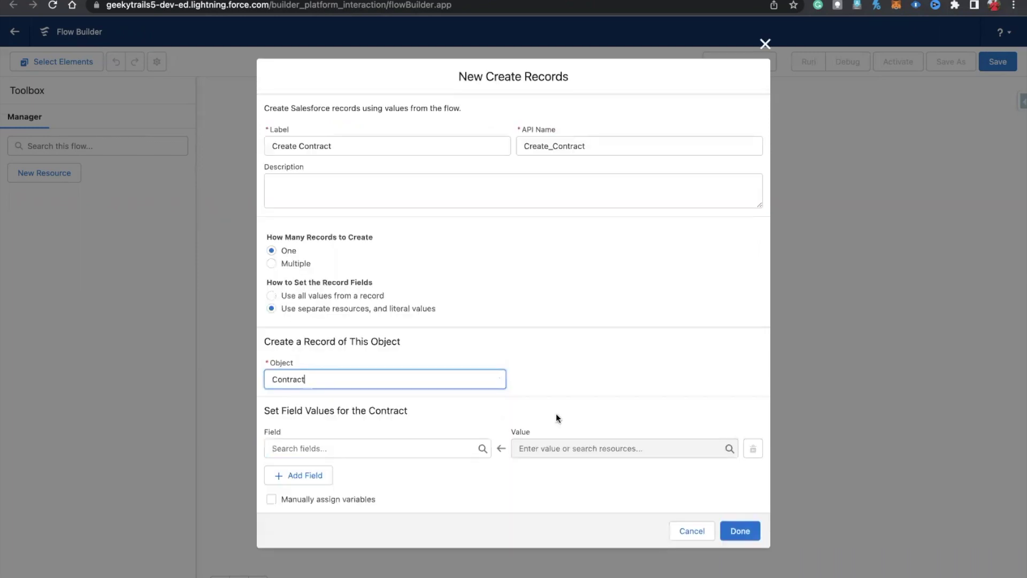
# - Open the Contract field list, then search the web for mandatory Contract fields
pyautogui.click(344, 450)
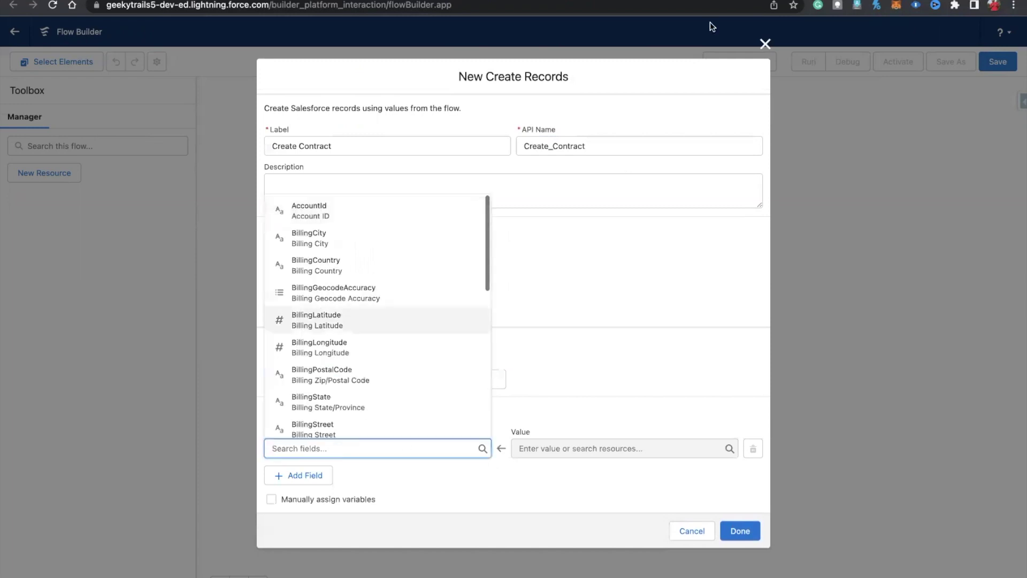
pyautogui.press('super+t')
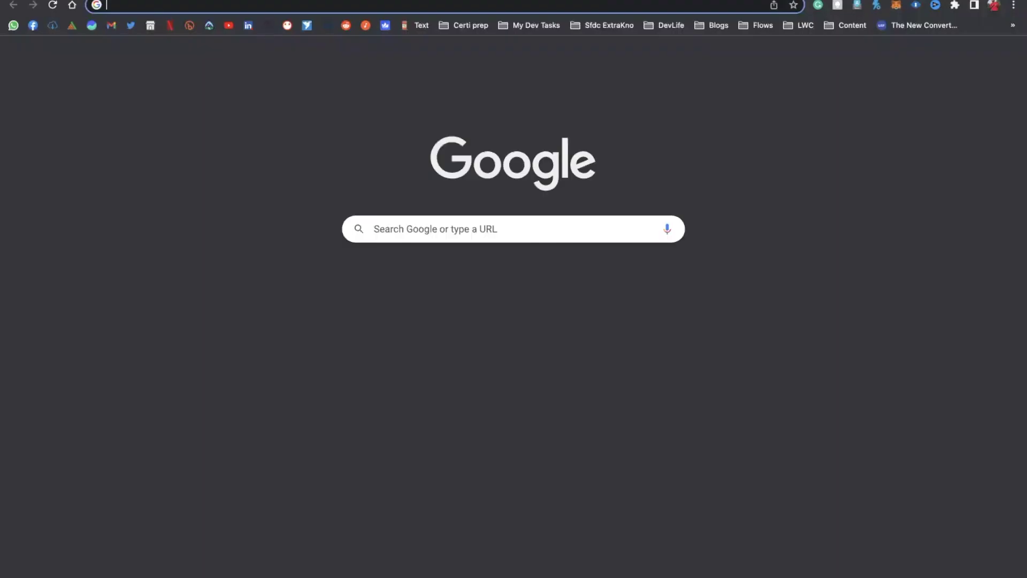
pyautogui.write('manda')
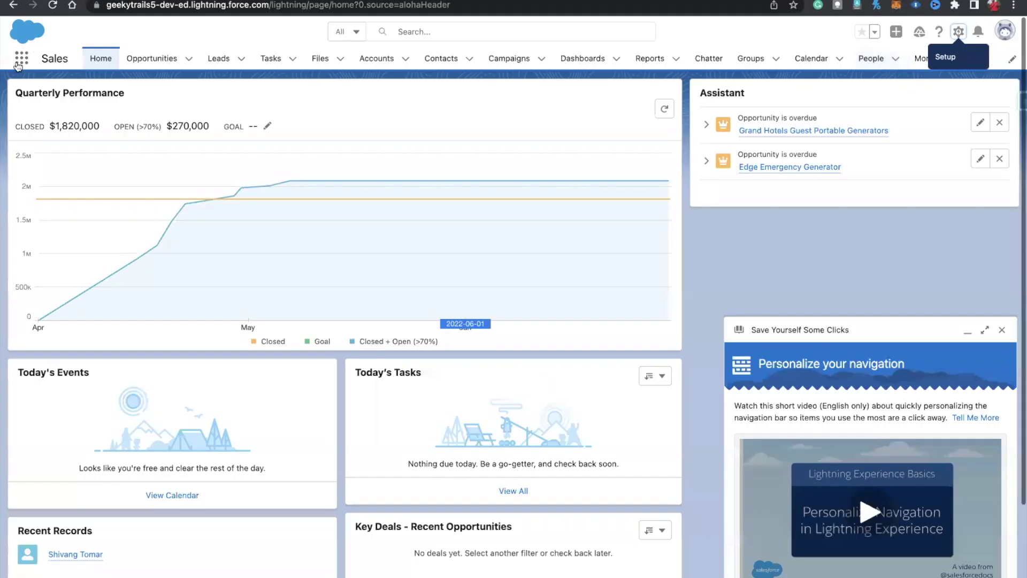
# - Open a New Contract form via the App Launcher to check required fields, then return
pyautogui.click(21, 58)
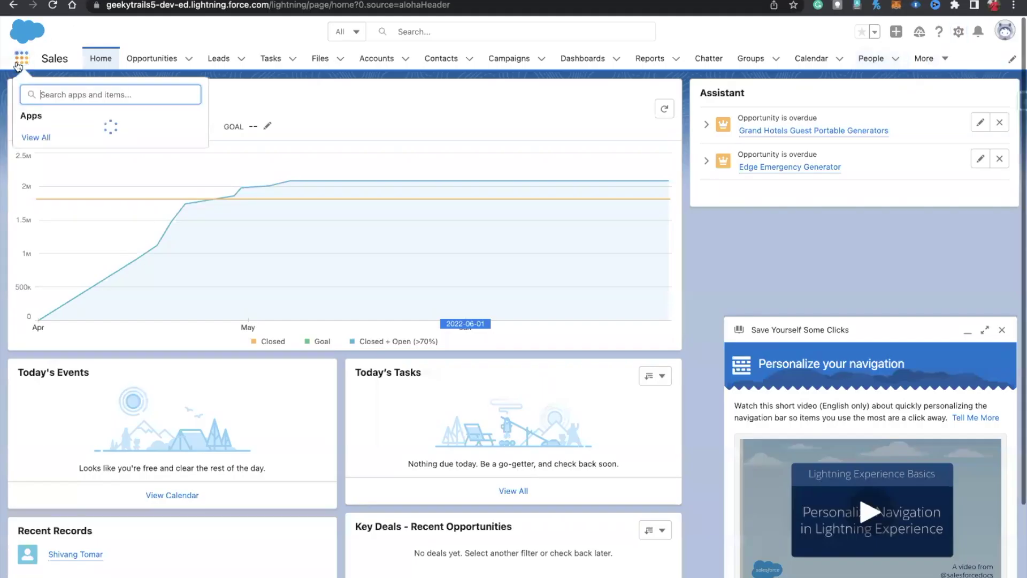
pyautogui.write('contr')
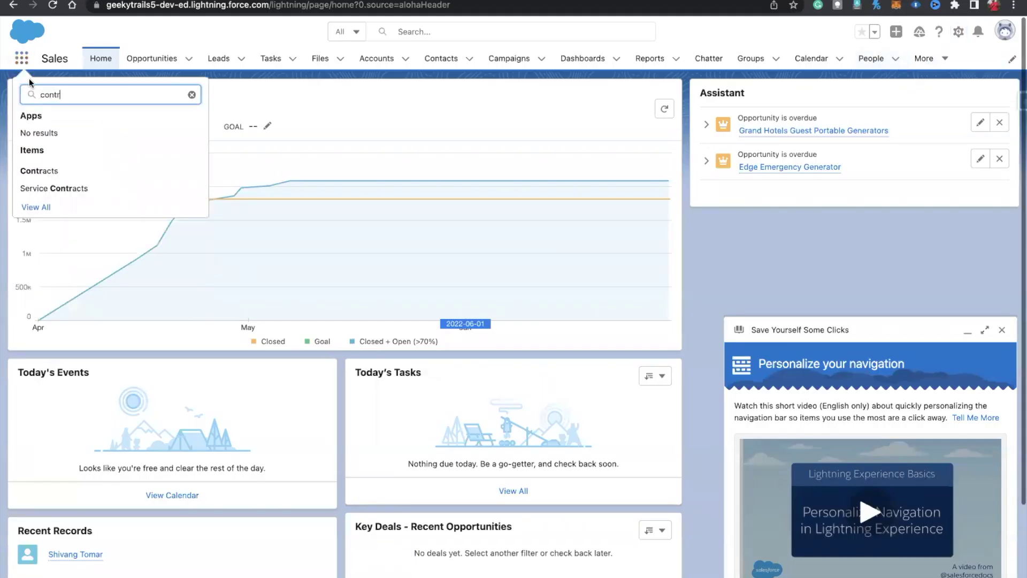
pyautogui.click(47, 172)
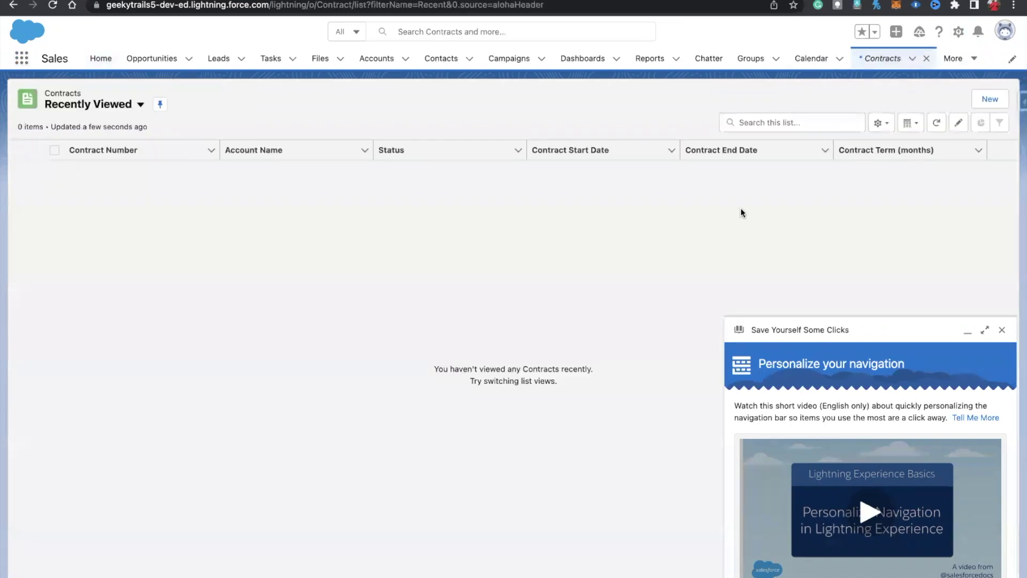
pyautogui.click(988, 102)
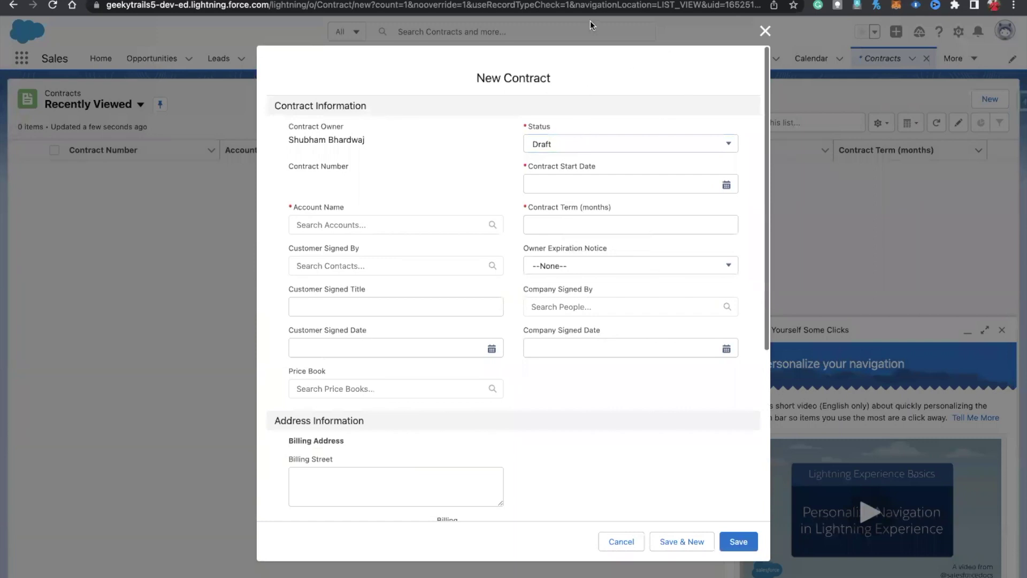
pyautogui.click(560, 3)
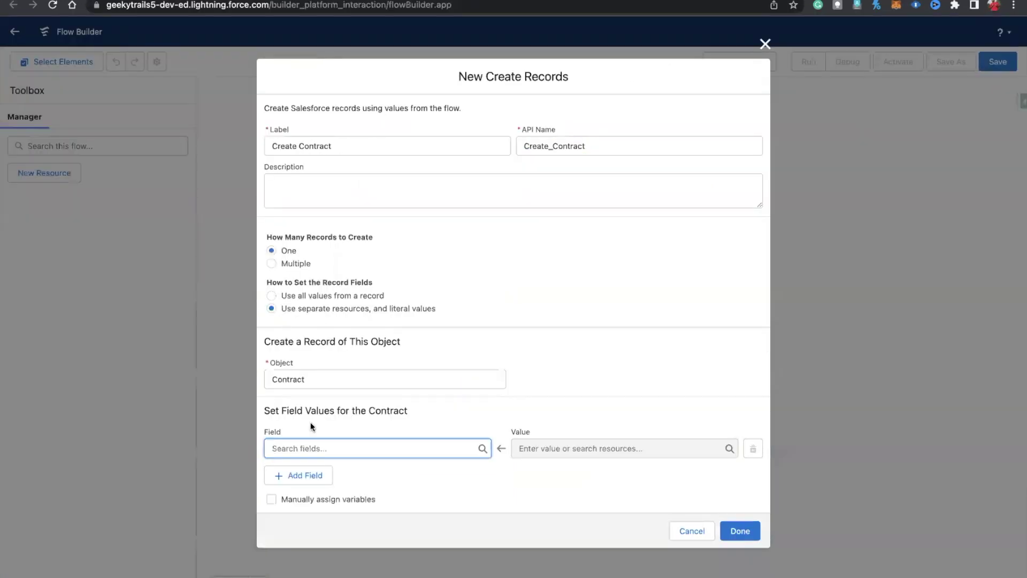
# - Set the Contract's AccountId to {!$Record.AccountId}, the Opportunity's Account ID
pyautogui.write('acc')
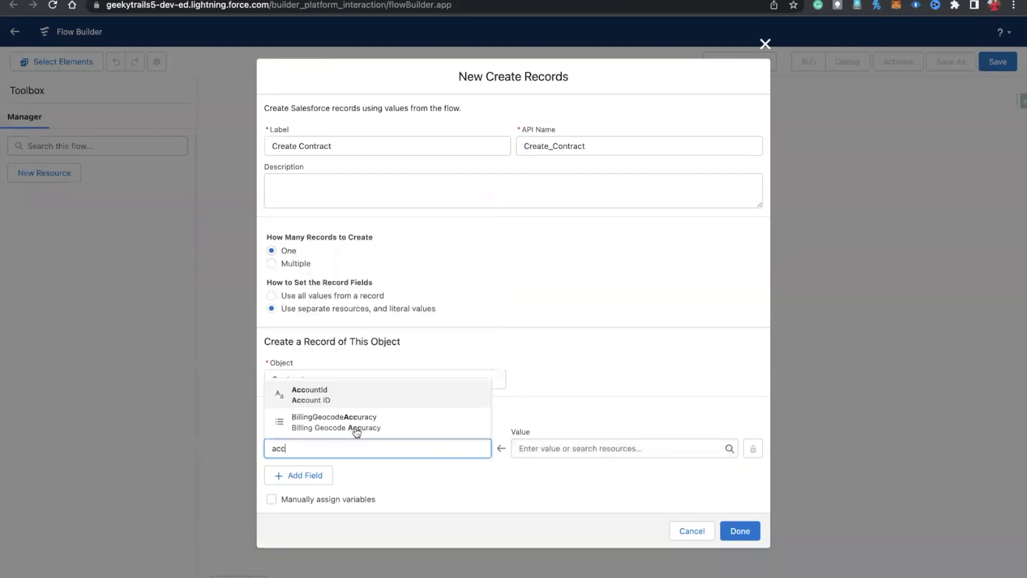
pyautogui.click(328, 394)
pyautogui.click(535, 447)
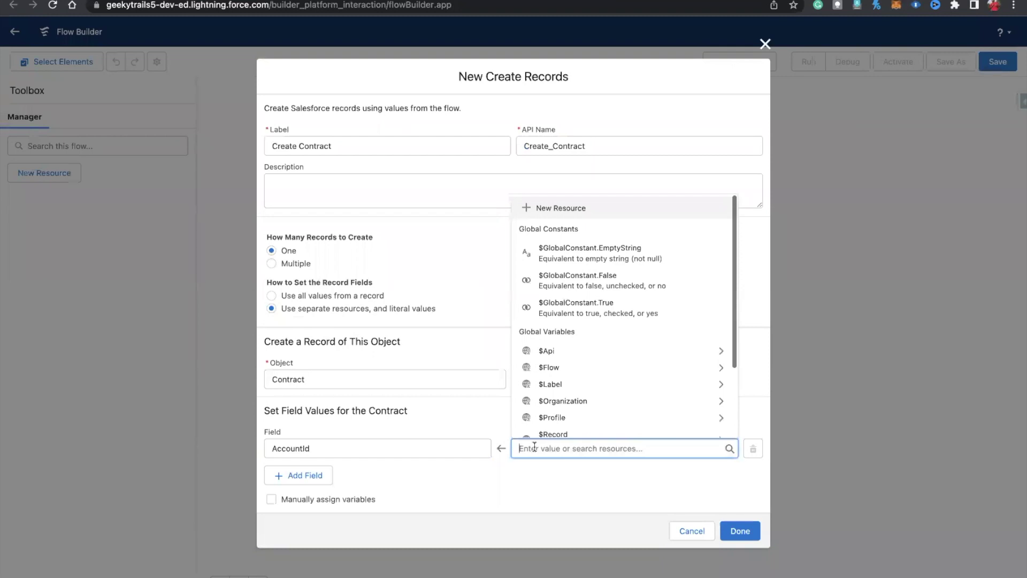
pyautogui.write('record')
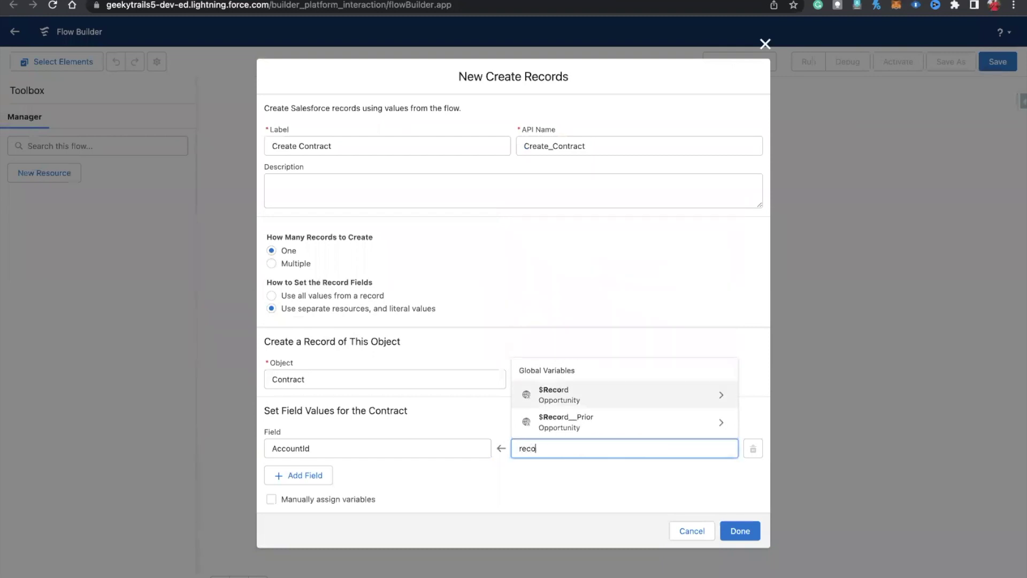
pyautogui.click(583, 395)
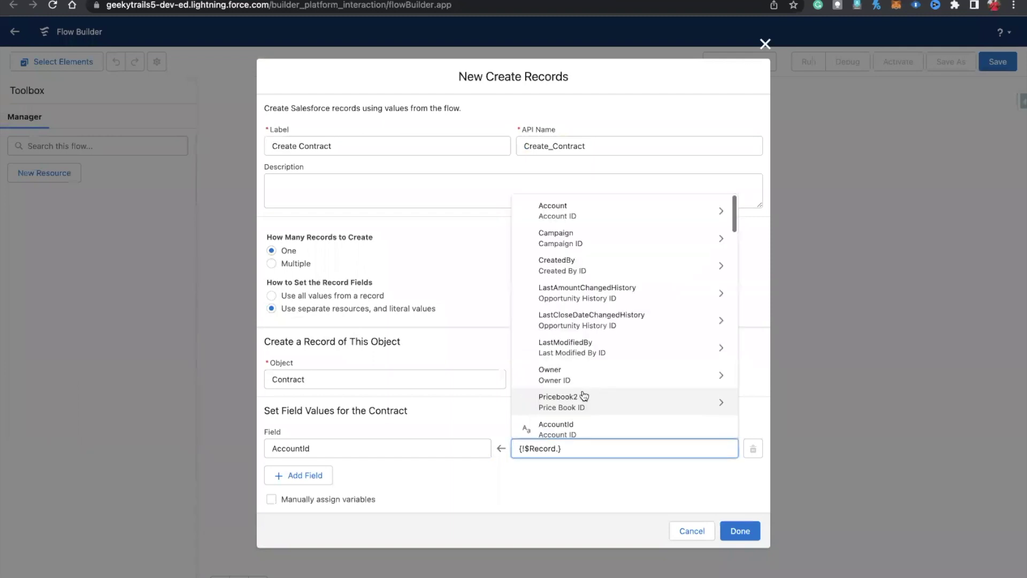
pyautogui.write('Acc')
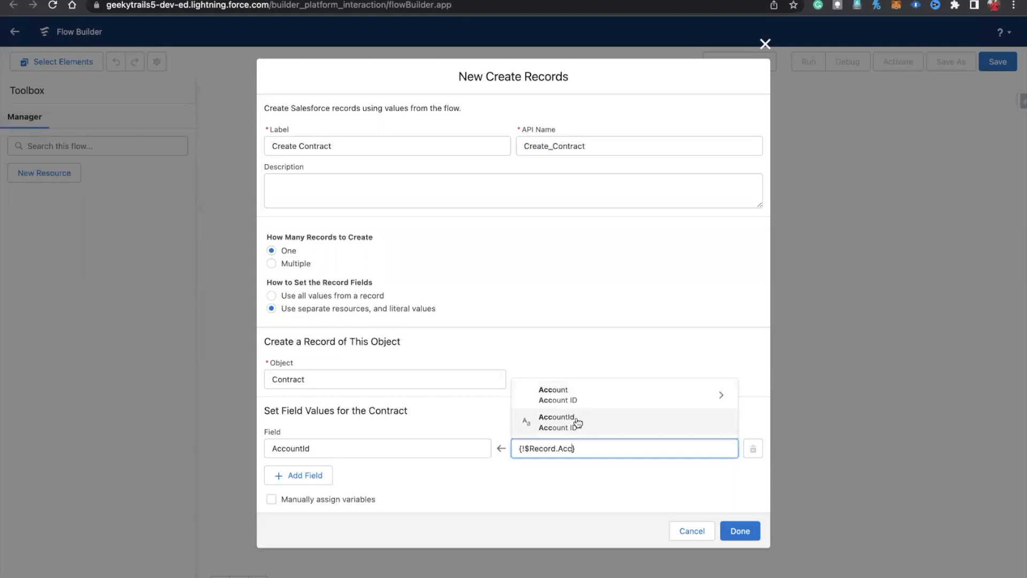
pyautogui.click(577, 422)
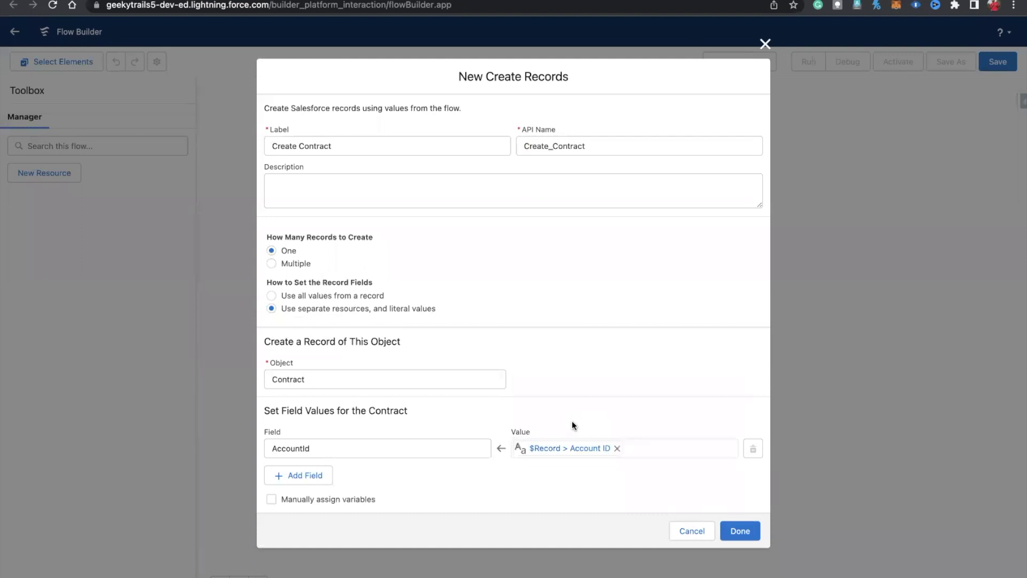
pyautogui.click(274, 474)
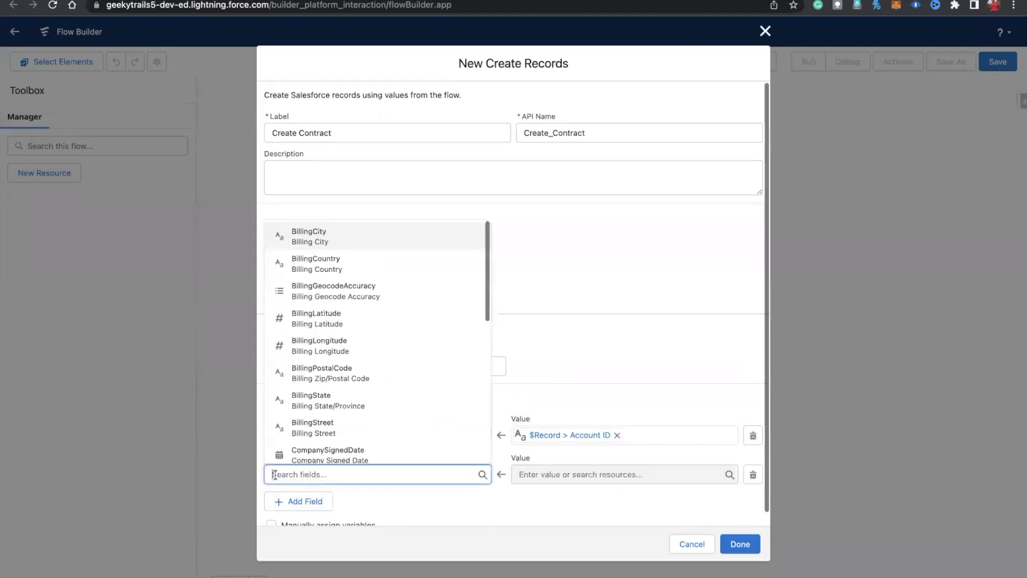
# - Set the created Contract's Status field to Draft
pyautogui.write('stat')
pyautogui.click(313, 454)
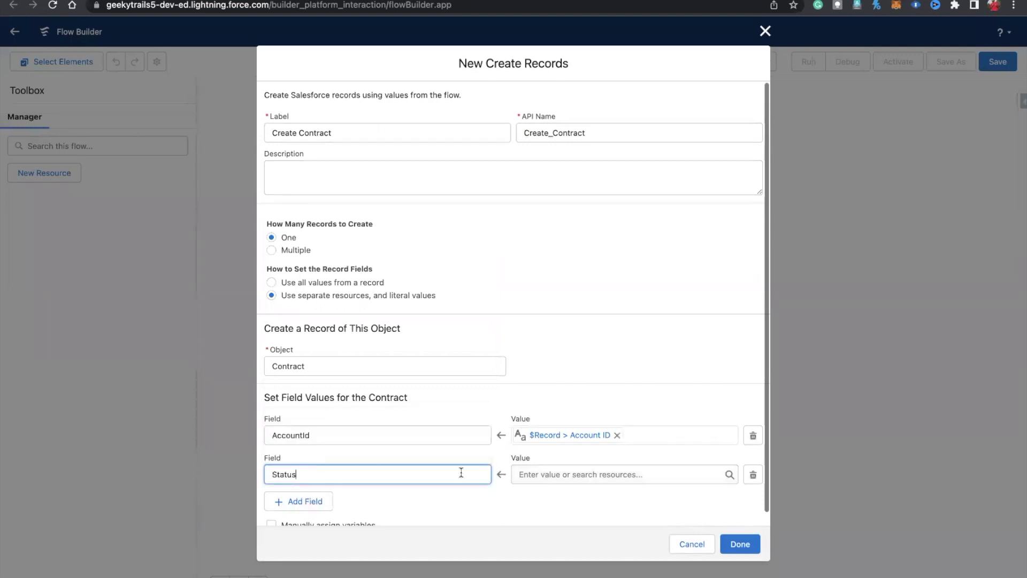
pyautogui.click(540, 475)
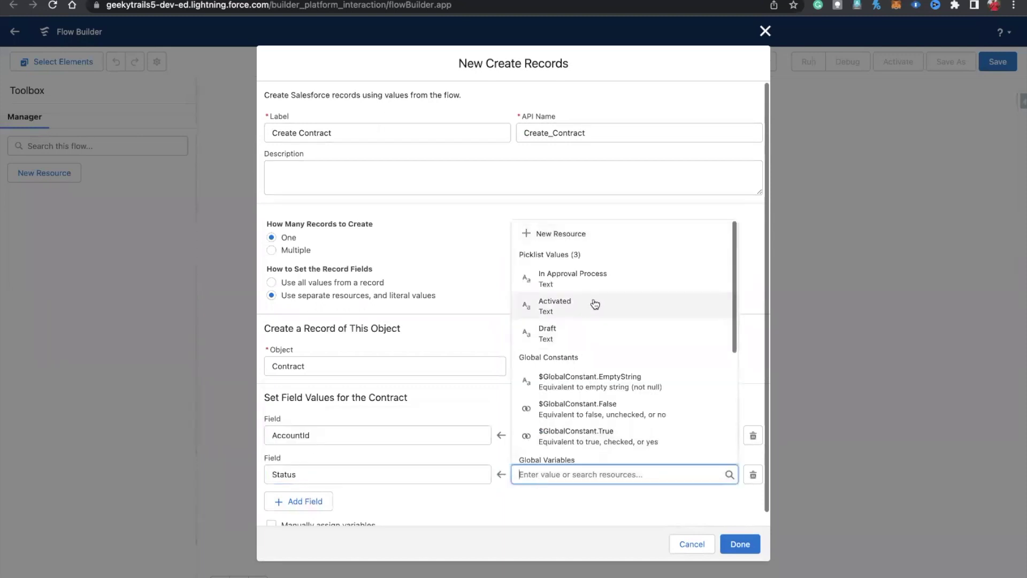
pyautogui.click(557, 329)
# - Add a StartDate field set to {!$Record.CloseDate}, the opportunity's Close Date
pyautogui.click(308, 500)
pyautogui.scroll(-2, 318, 456)
pyautogui.click(318, 459)
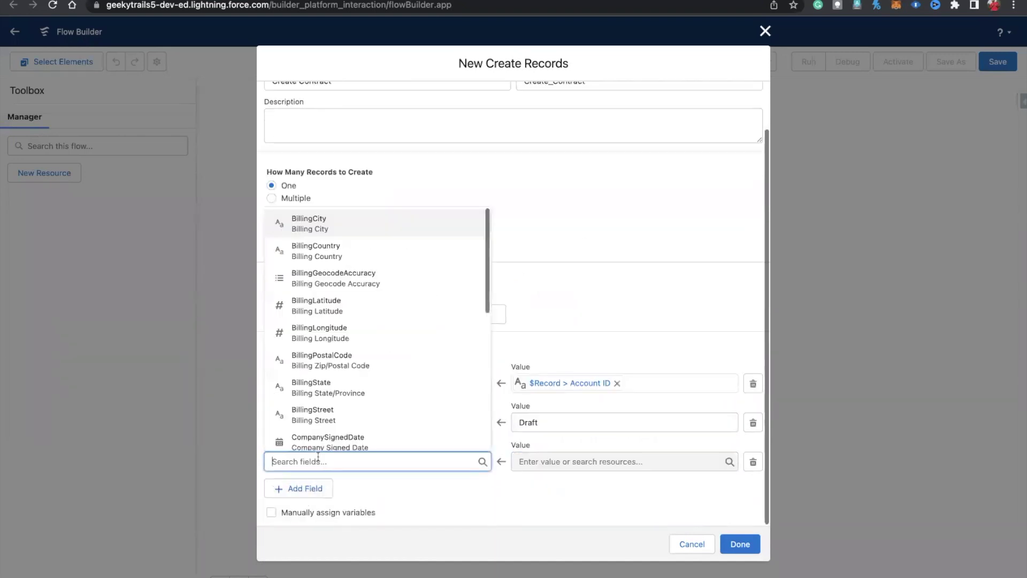
pyautogui.write('StartDate')
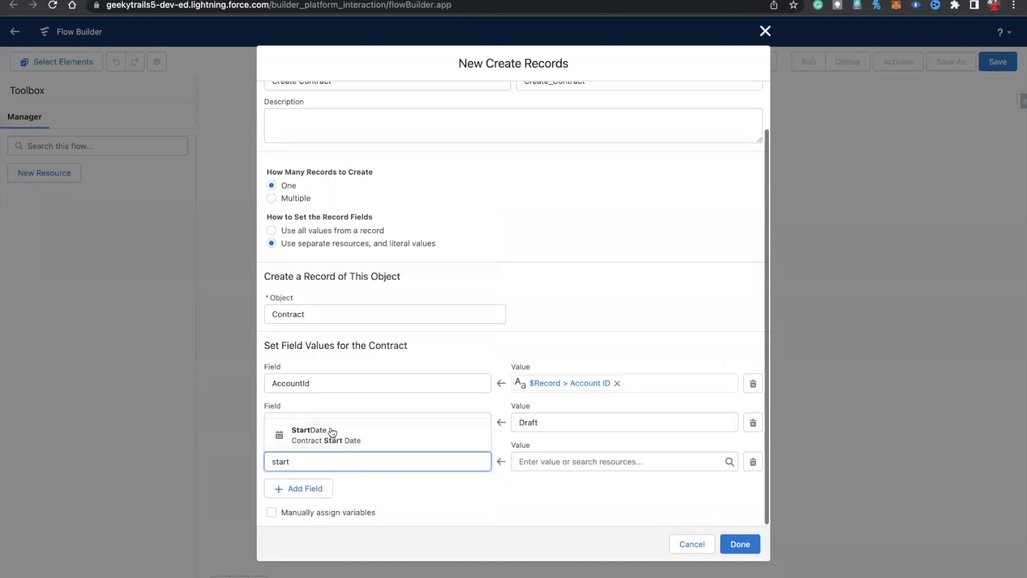
pyautogui.click(327, 427)
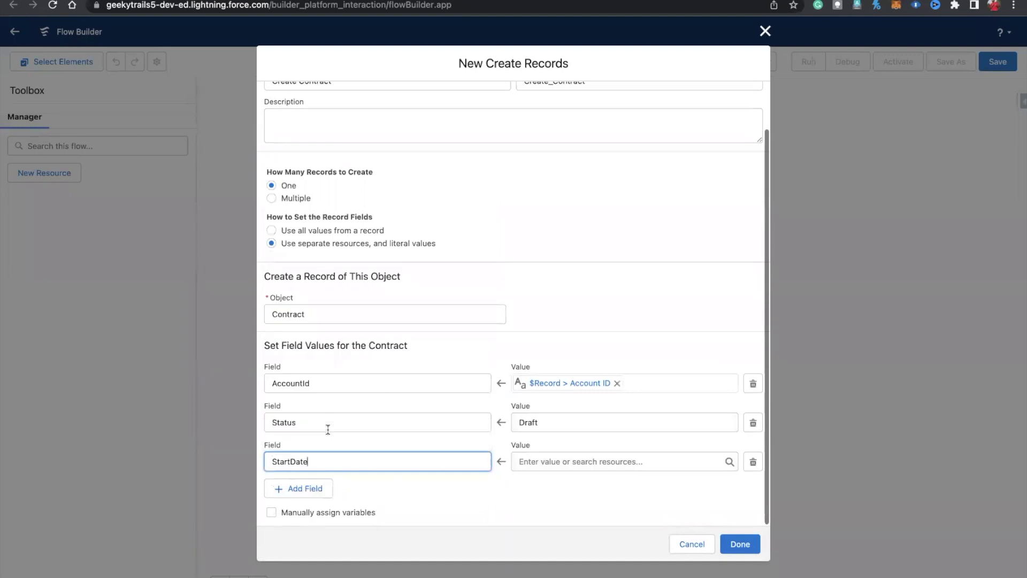
pyautogui.click(542, 458)
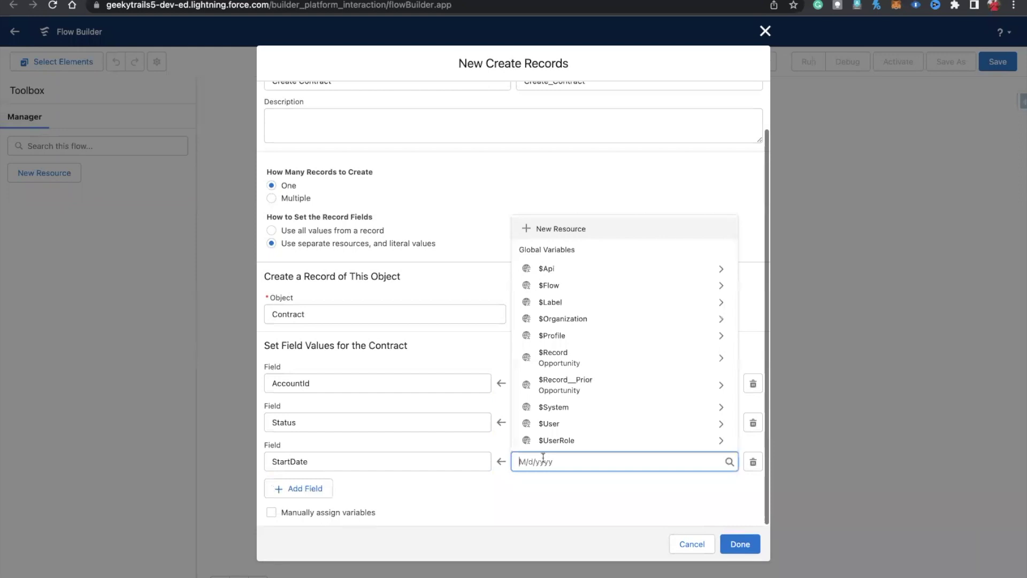
pyautogui.write('record')
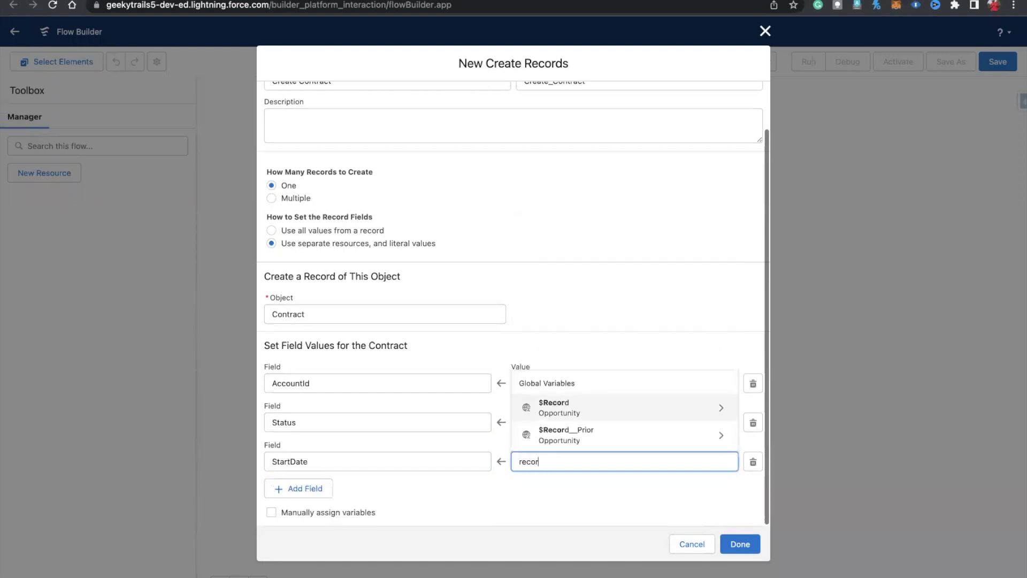
pyautogui.click(565, 419)
pyautogui.write('clo')
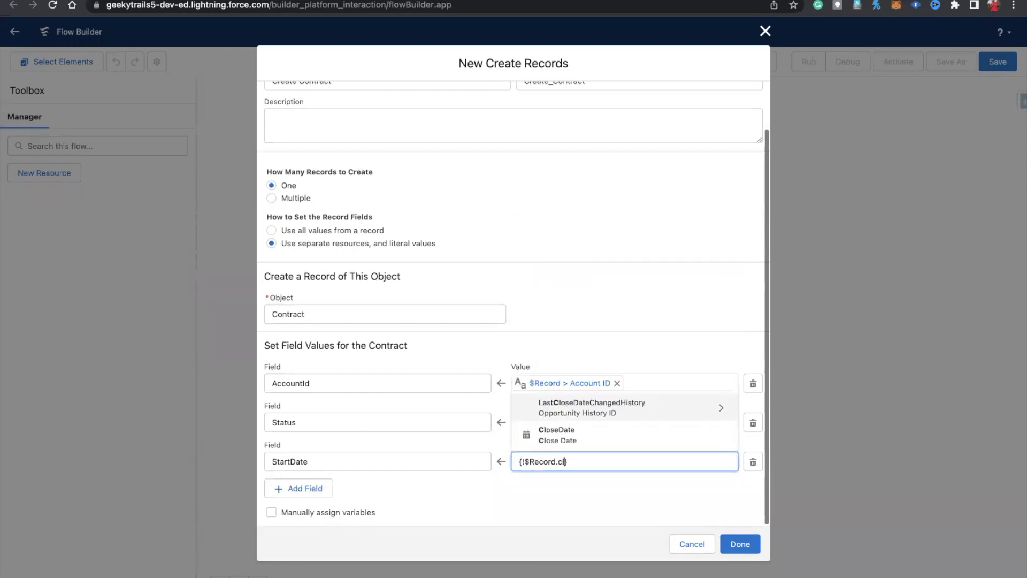
pyautogui.click(575, 435)
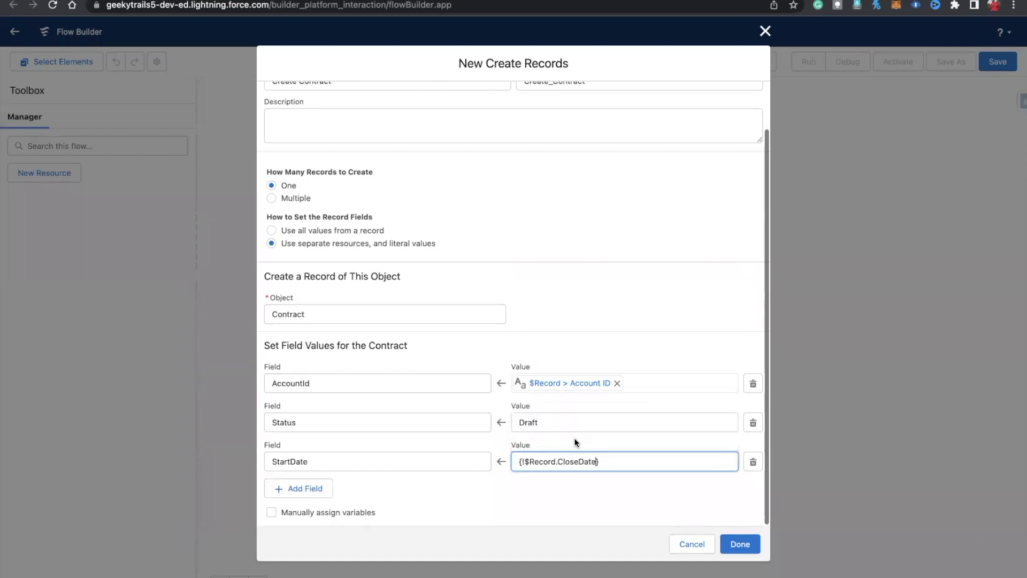
pyautogui.click(299, 488)
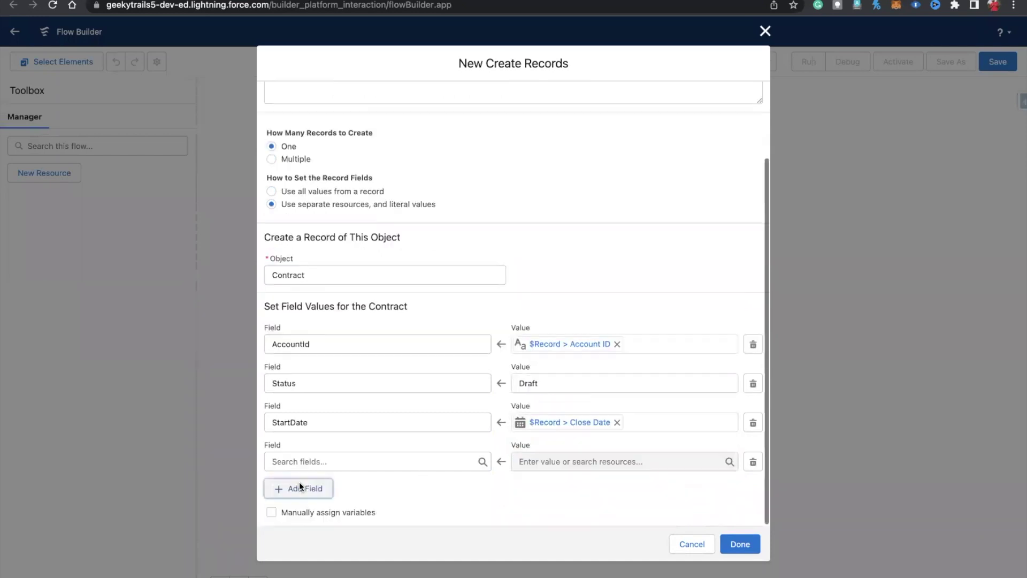
# - Add a ContractTerm field with the value 12 to the Contract
pyautogui.click(286, 459)
pyautogui.write('term')
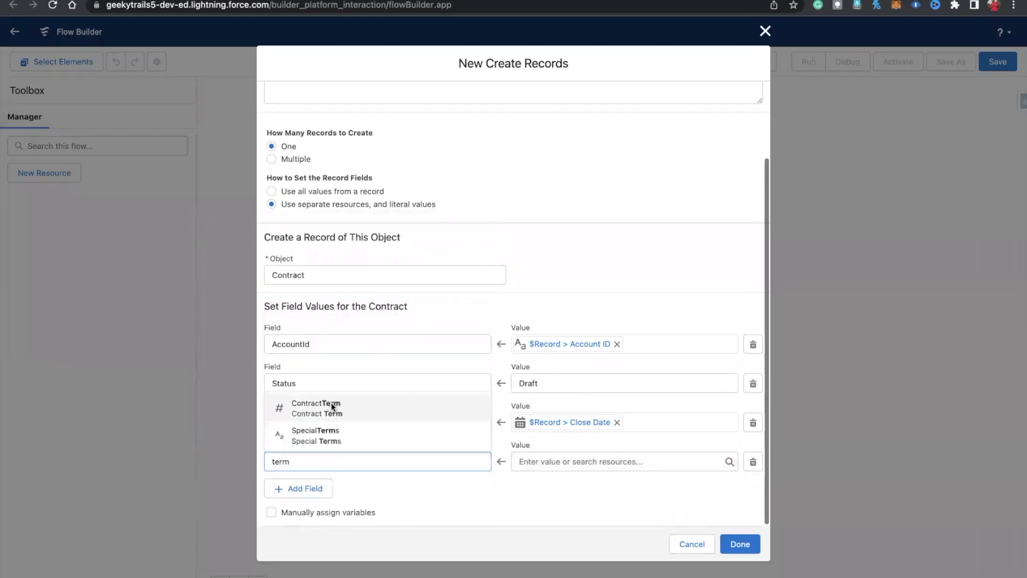
pyautogui.click(331, 406)
pyautogui.click(543, 453)
pyautogui.write('12')
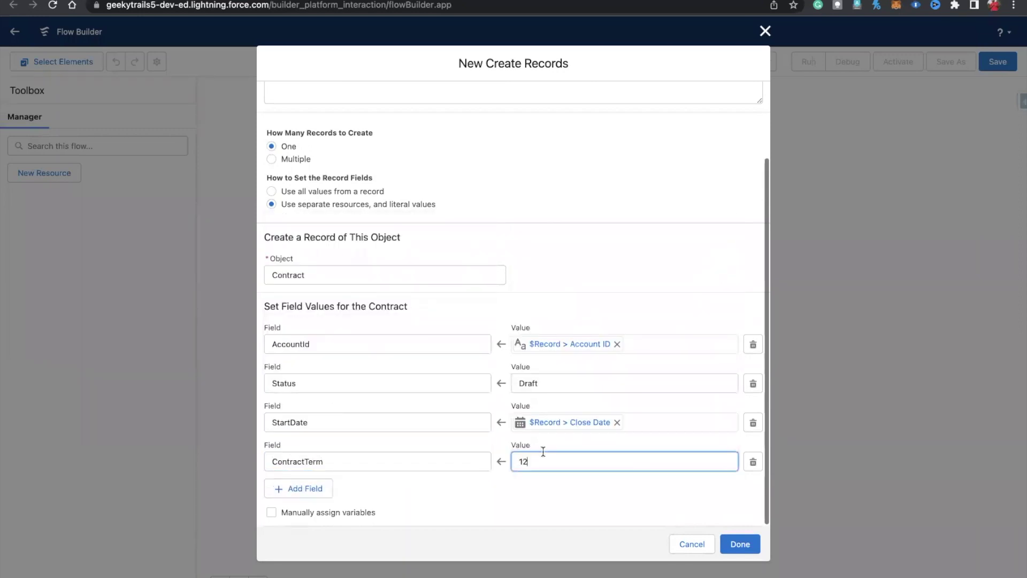
pyautogui.click(553, 442)
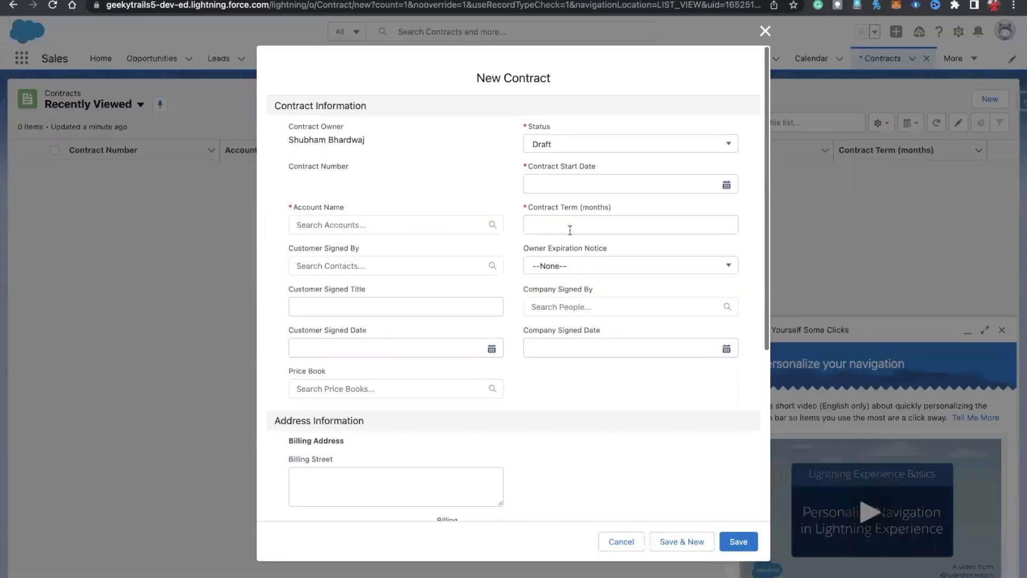
# - Delete the leftover empty field row from the Create Contract element
pyautogui.click(560, 225)
pyautogui.write('12')
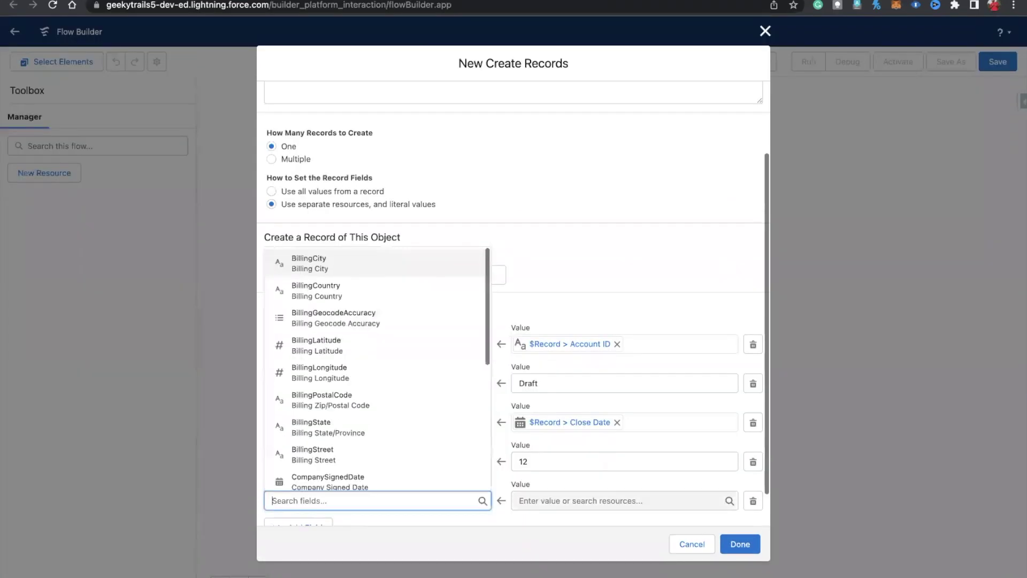
pyautogui.write('end')
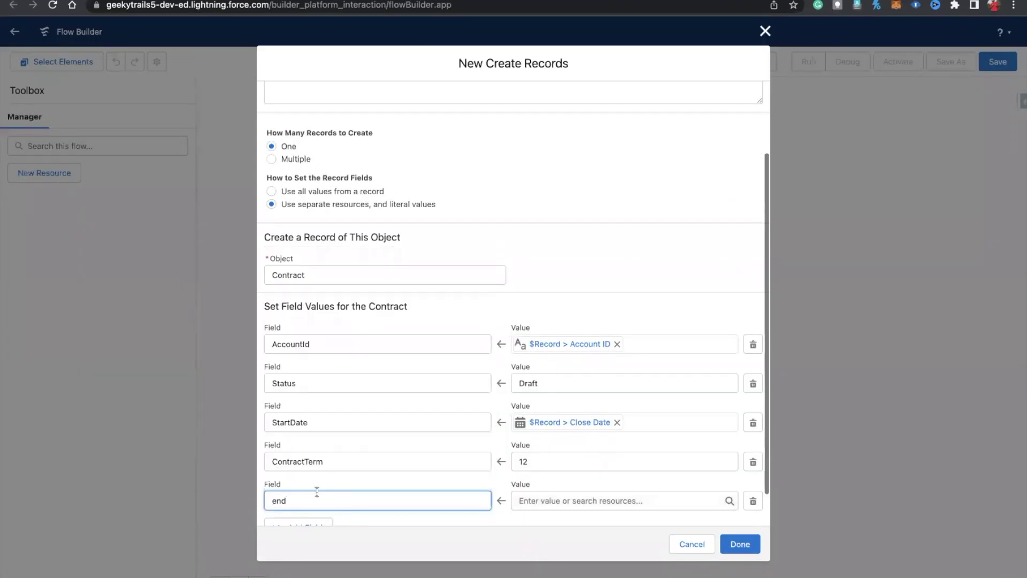
pyautogui.press('BackSpace')
pyautogui.press('BackSpace')
pyautogui.press('BackSpace')
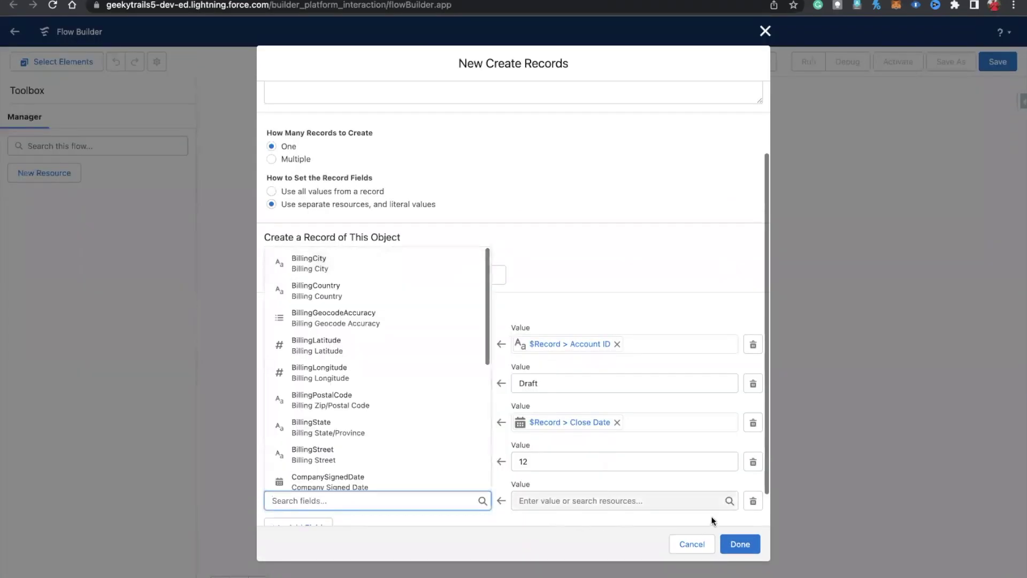
pyautogui.click(753, 503)
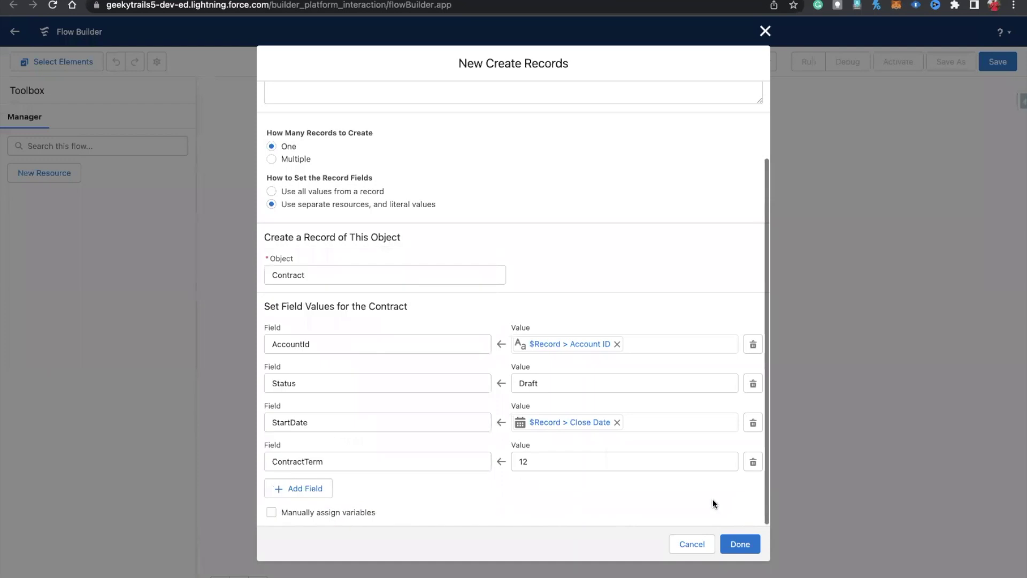
# - Finish the Create Contract element and save the flow as 'Create Auto Contract'
pyautogui.click(740, 544)
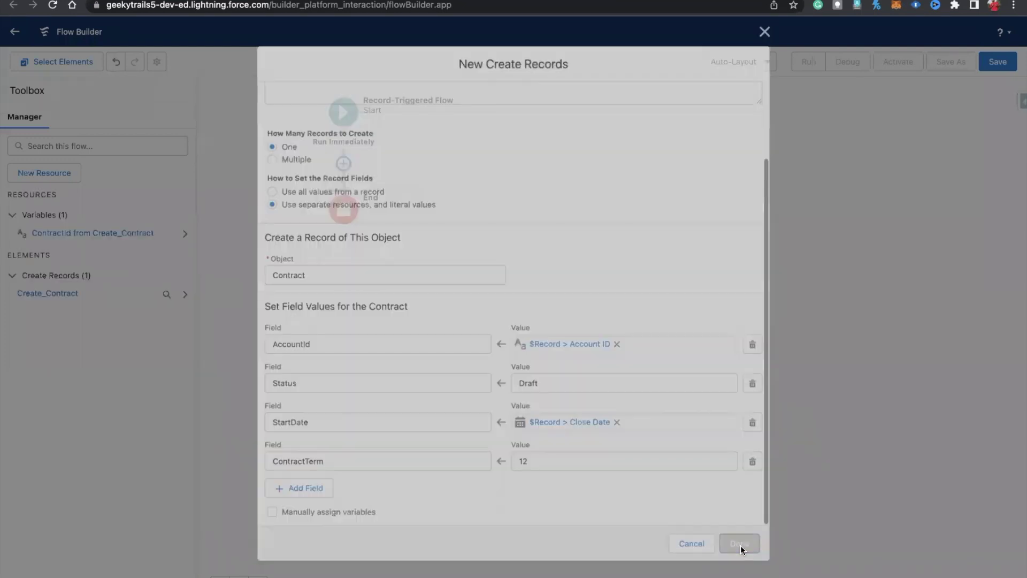
pyautogui.click(997, 61)
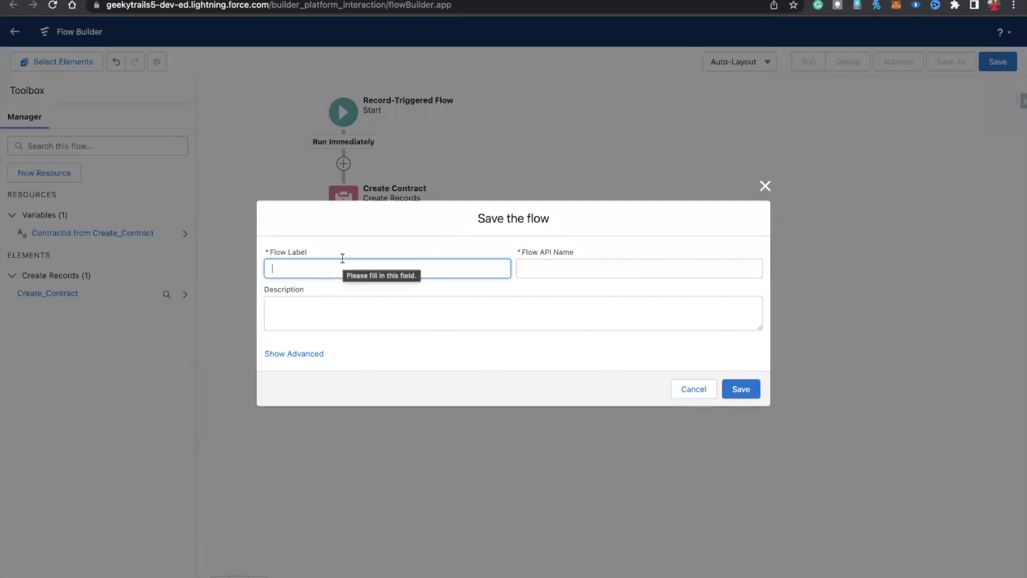
pyautogui.write('Cre')
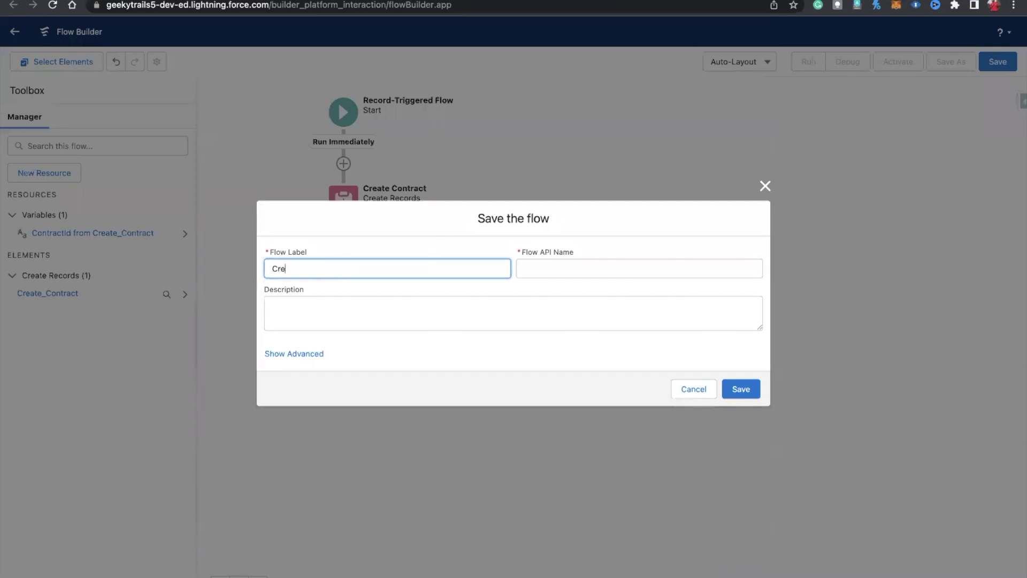
pyautogui.write('ate Auto Contract')
pyautogui.click(554, 278)
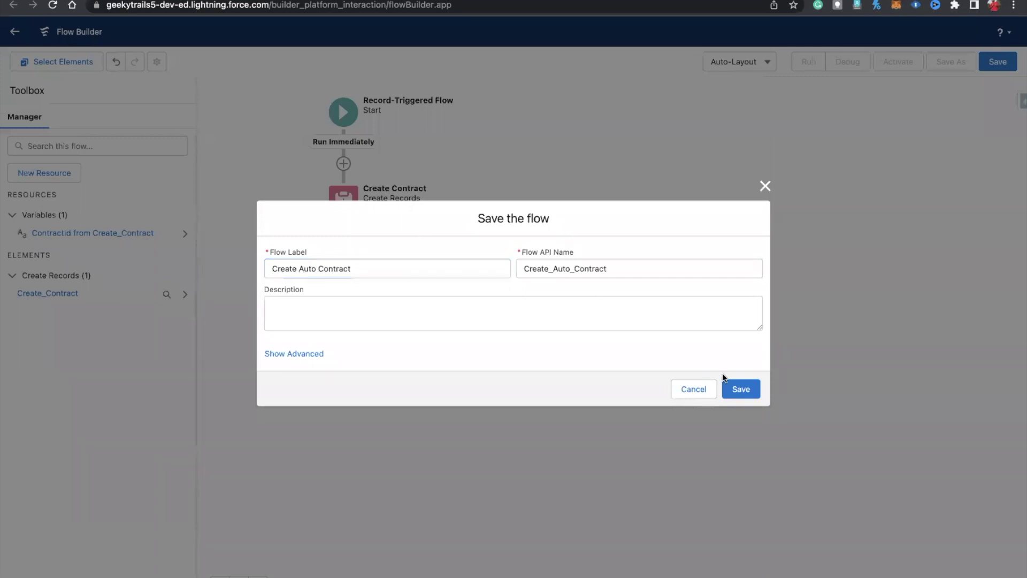
pyautogui.click(728, 388)
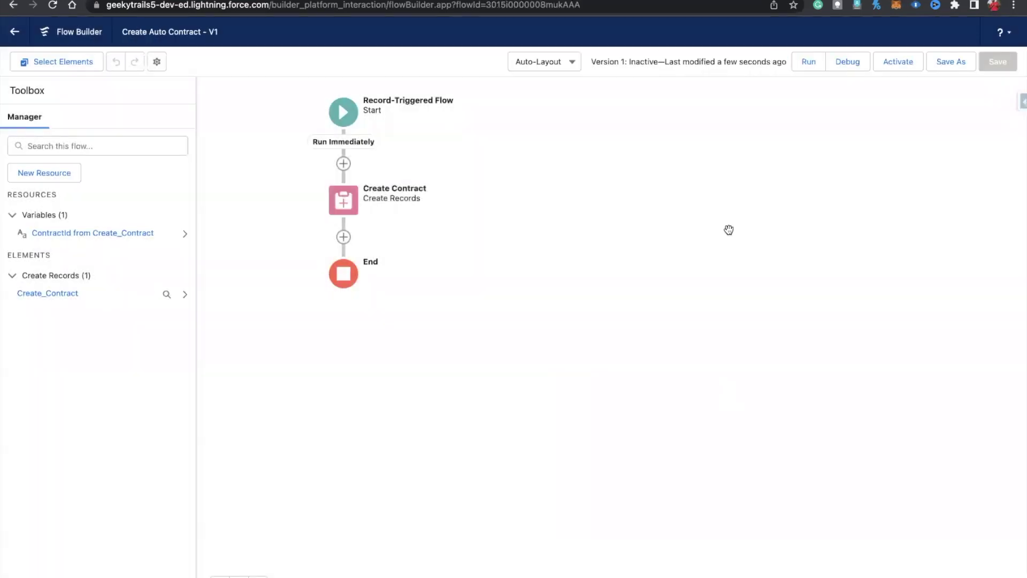
# - Open the flow's Debug settings, then discard the blank new contract form
pyautogui.click(839, 66)
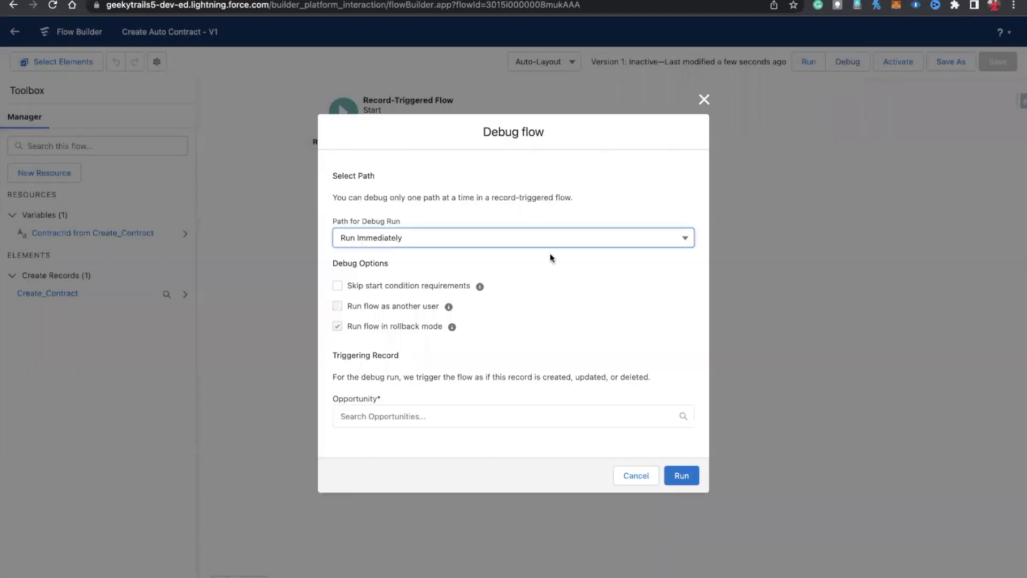
pyautogui.click(421, 423)
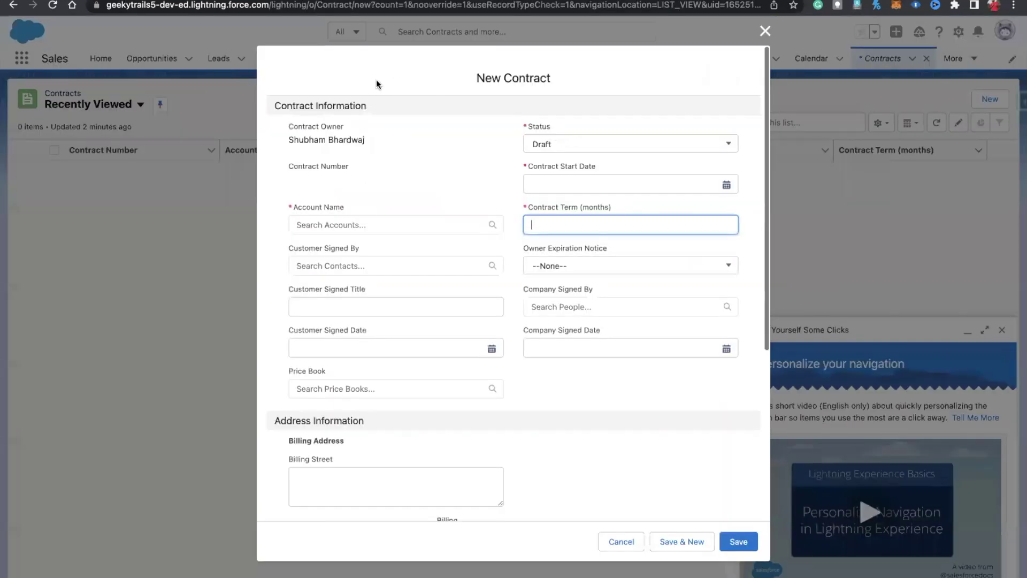
pyautogui.click(764, 30)
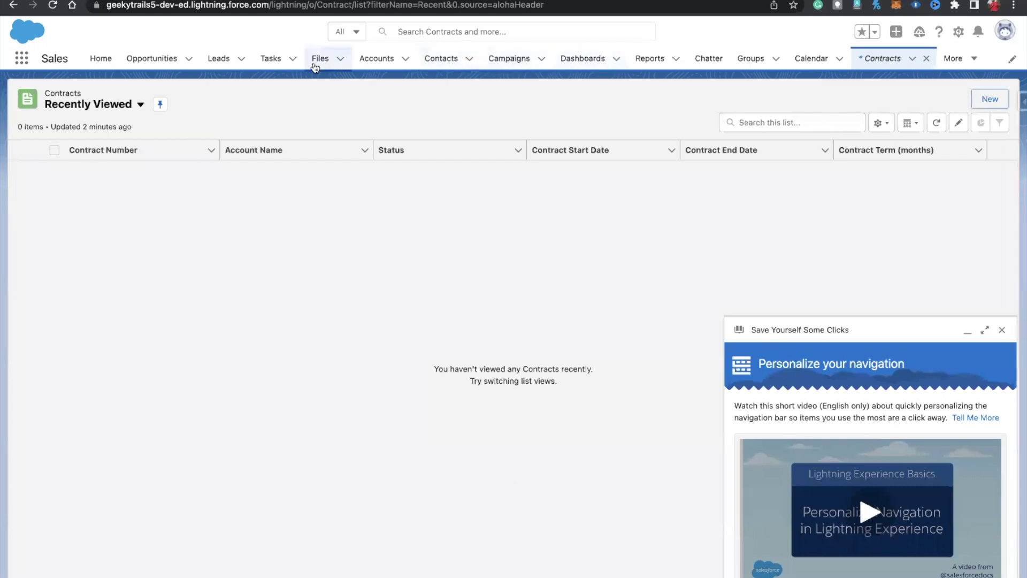
# - Switch the Opportunities tab to the All Opportunities list view
pyautogui.click(155, 58)
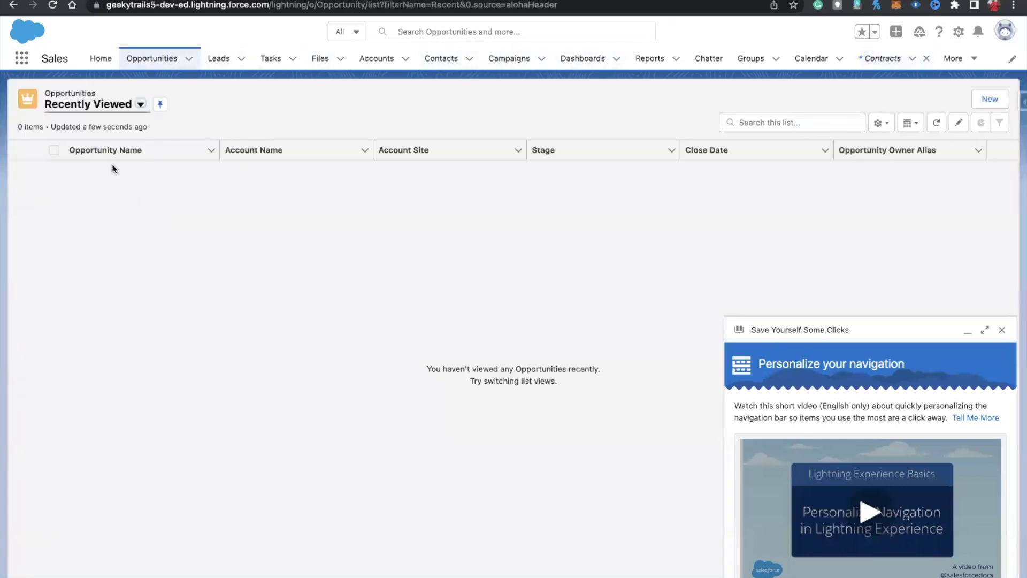
pyautogui.click(102, 107)
pyautogui.click(69, 222)
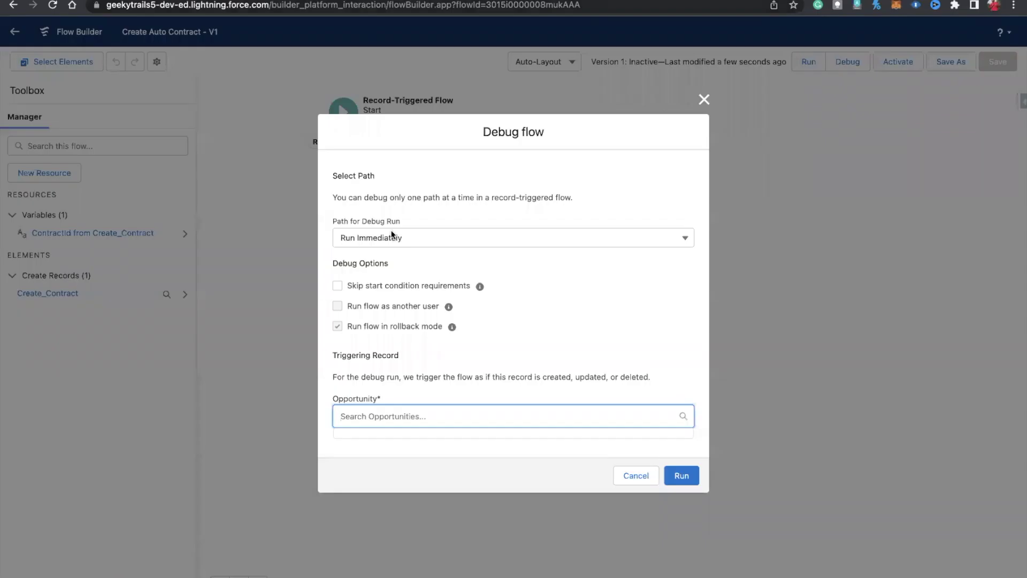
# - Pick Dickenson Mobile Generators as the debug run's triggering opportunity
pyautogui.click(373, 409)
pyautogui.write('dick')
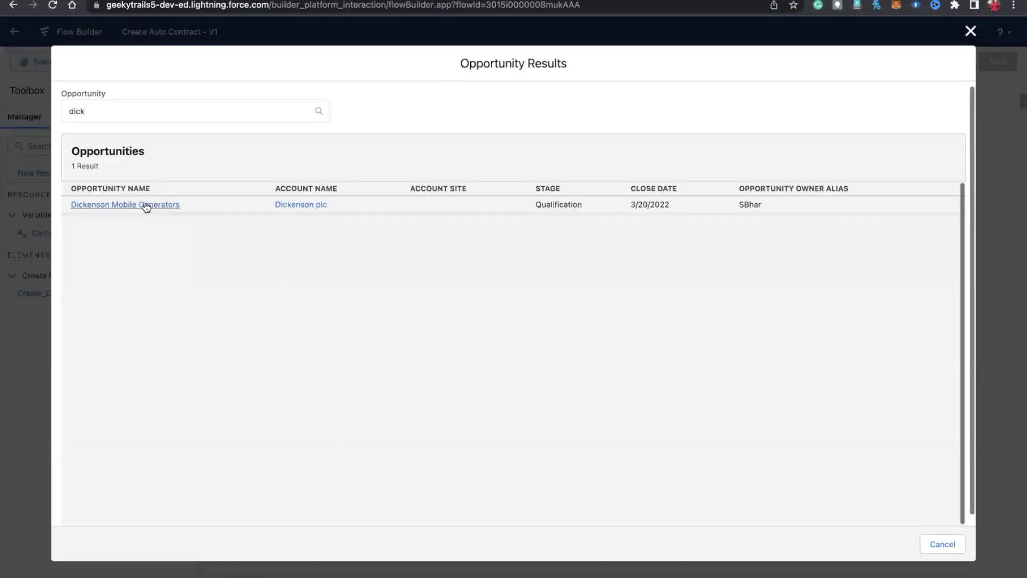
pyautogui.click(144, 204)
pyautogui.scroll(-10, 419, 350)
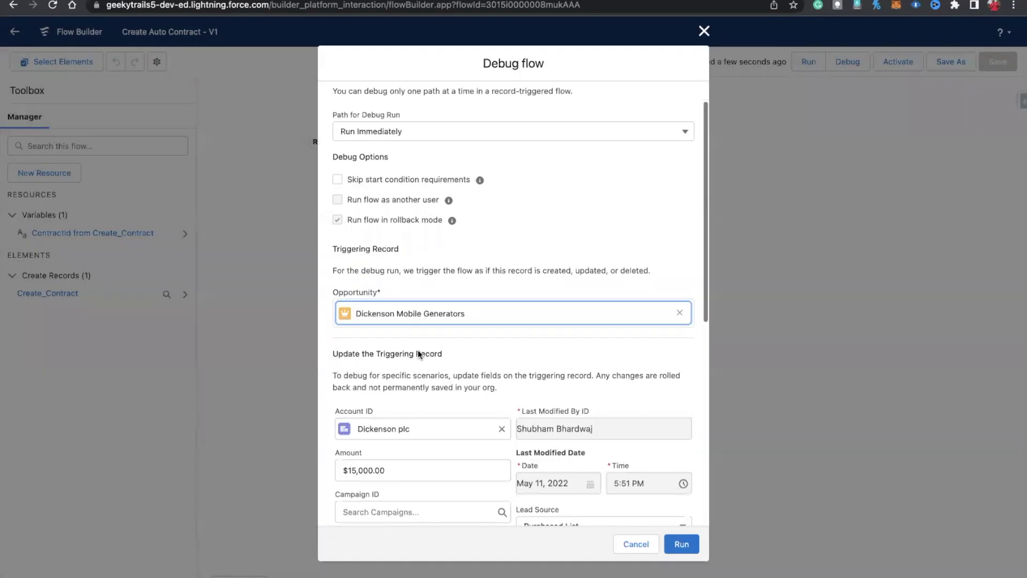
pyautogui.scroll(7, 420, 355)
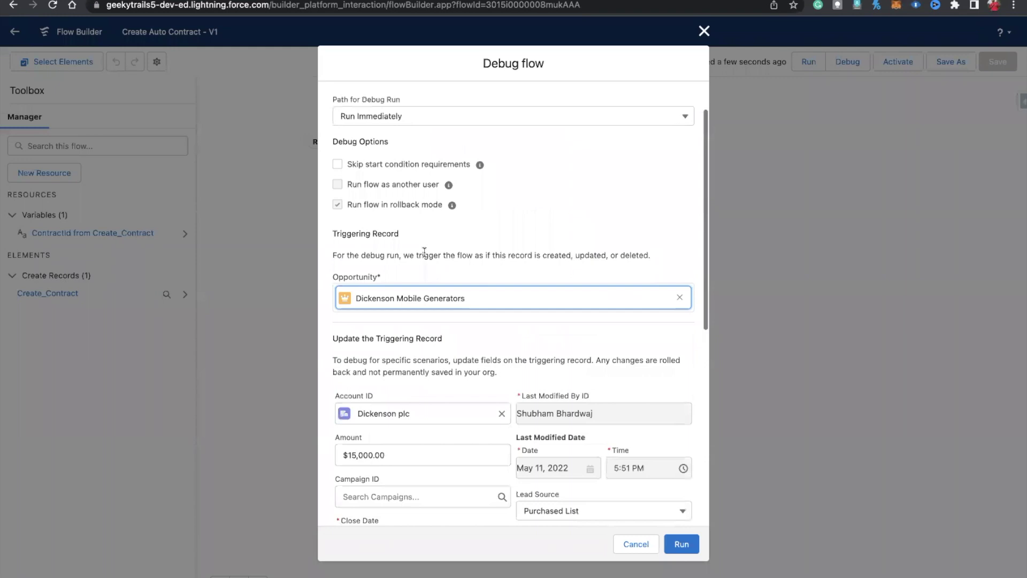
pyautogui.scroll(-7, 424, 252)
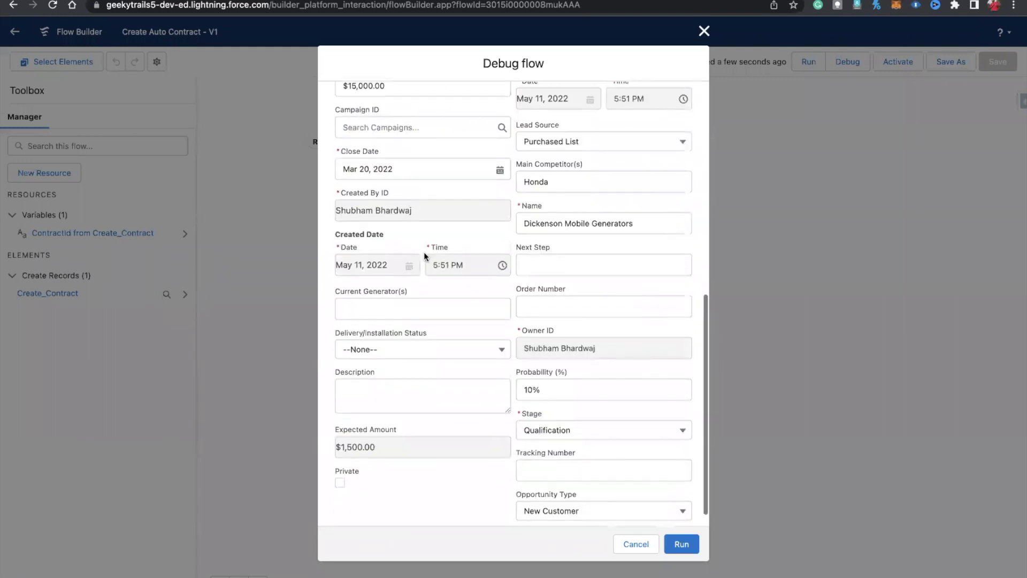
pyautogui.scroll(4, 454, 339)
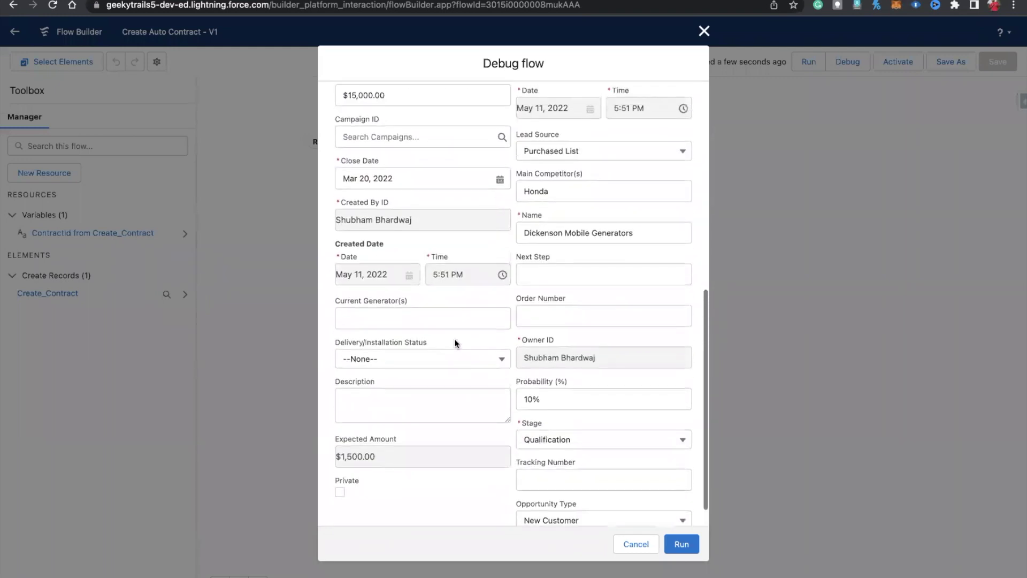
pyautogui.scroll(1, 455, 342)
pyautogui.scroll(-4, 458, 342)
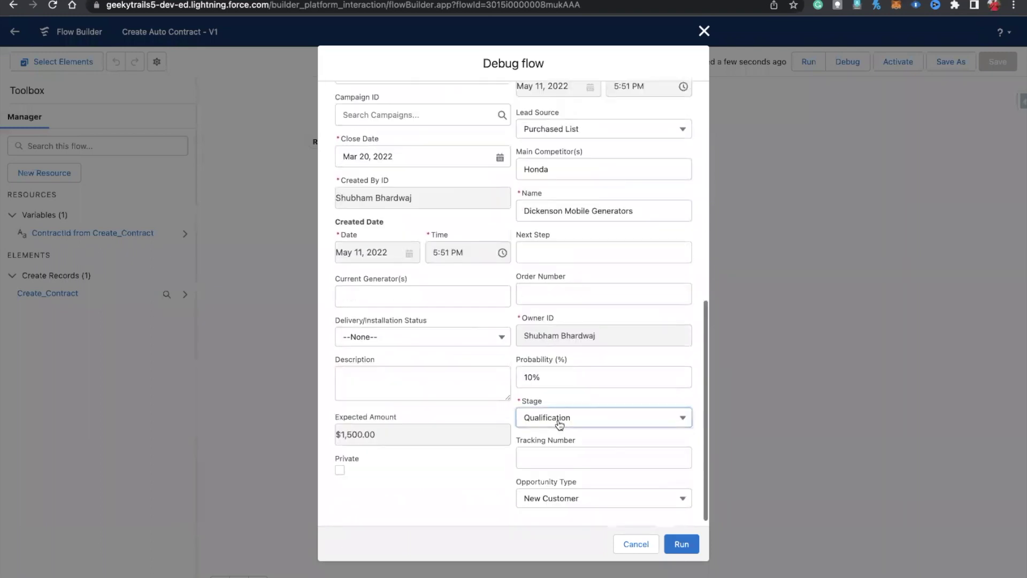
# - Set the test opportunity's Stage to Closed Won and run the debug
pyautogui.click(557, 418)
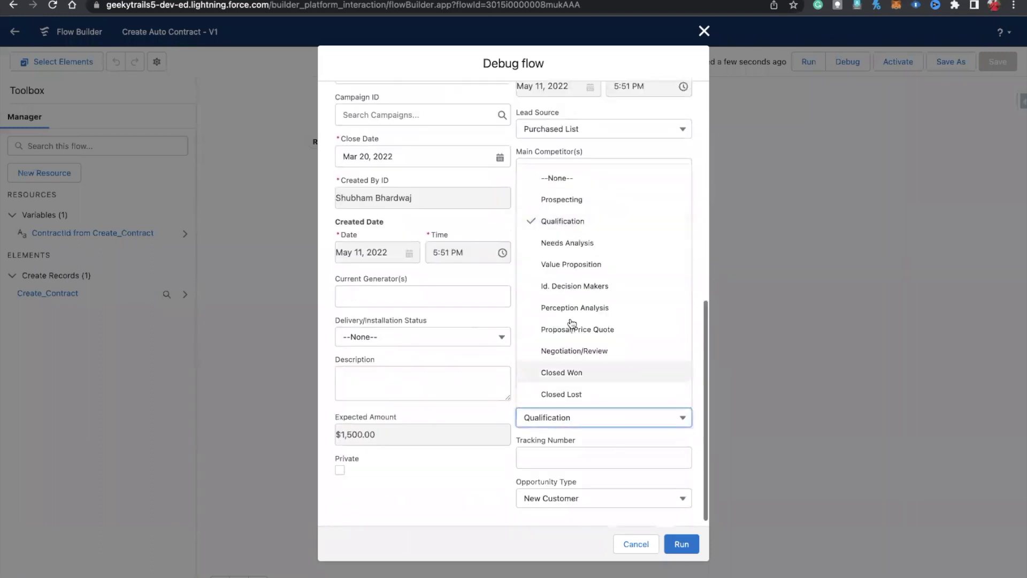
pyautogui.click(566, 373)
pyautogui.click(681, 544)
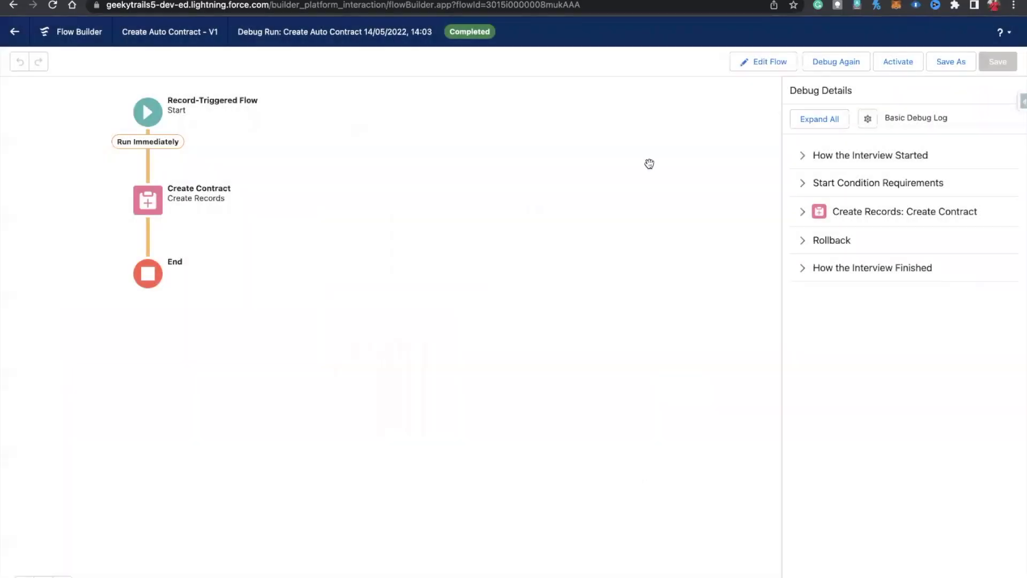
# - Review the Create Contract debug details, then activate the Create Auto Contract flow
pyautogui.click(801, 220)
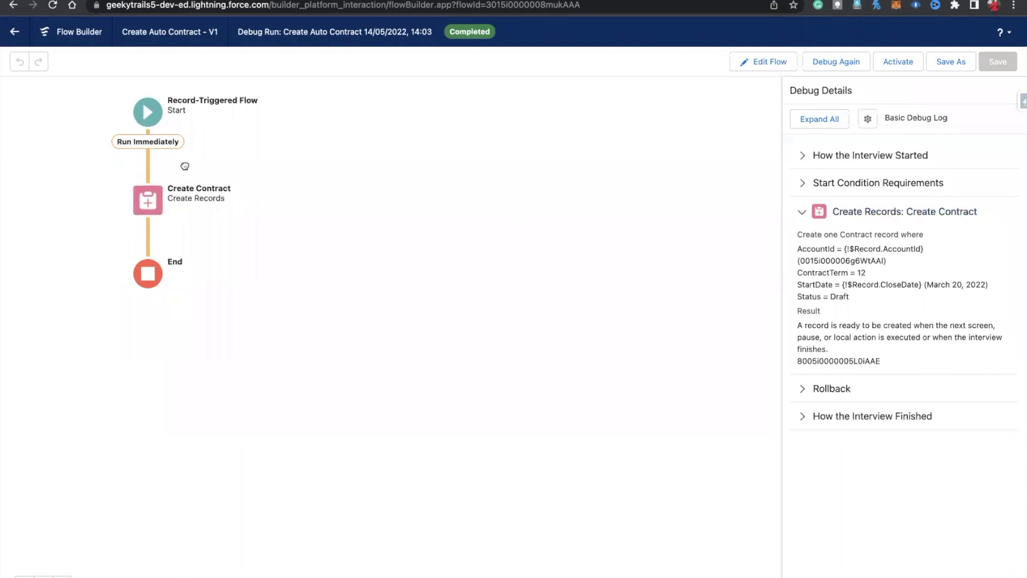
pyautogui.moveTo(184, 166); pyautogui.dragTo(185, 181)
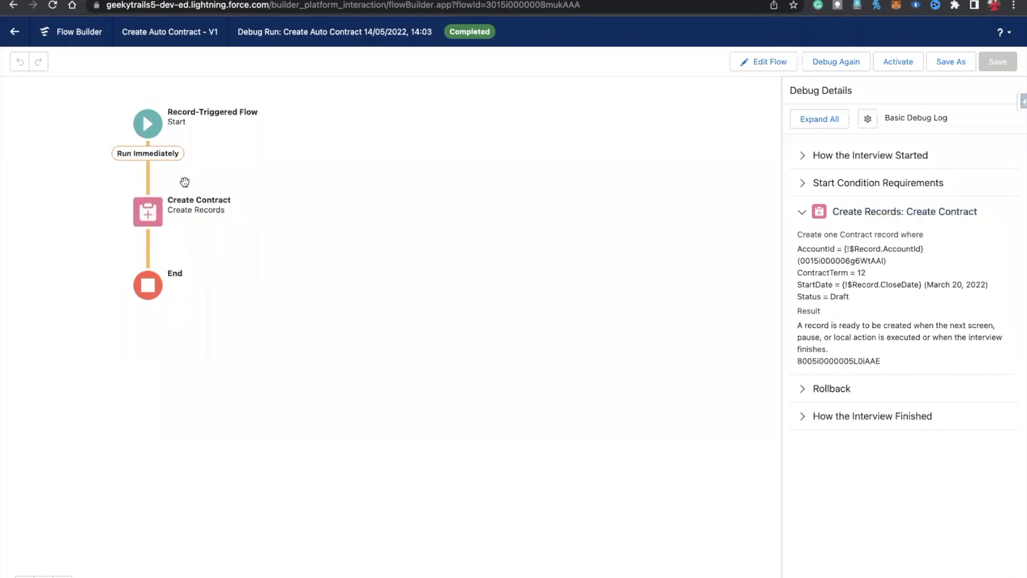
pyautogui.moveTo(185, 183); pyautogui.dragTo(164, 267)
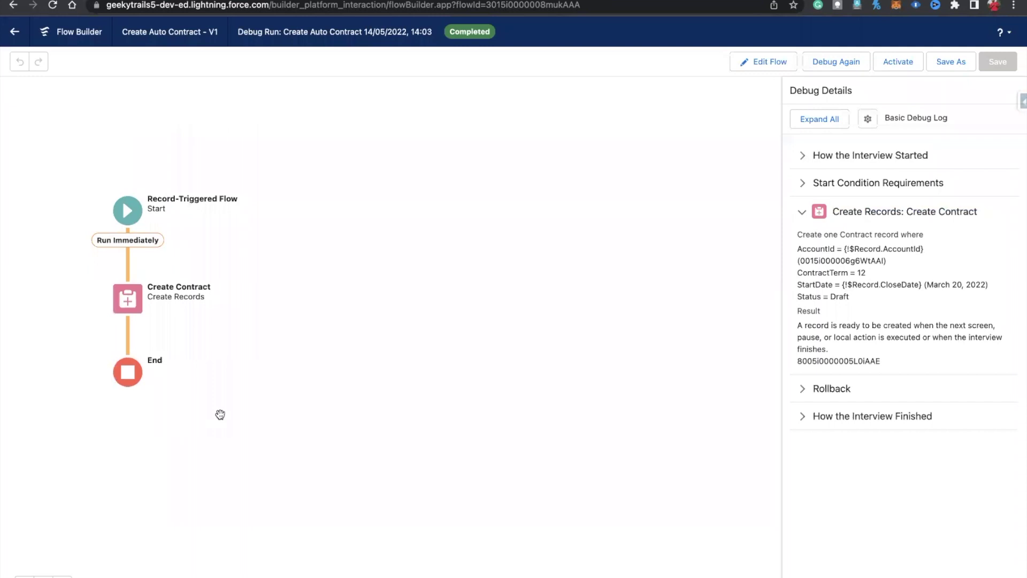
pyautogui.click(890, 64)
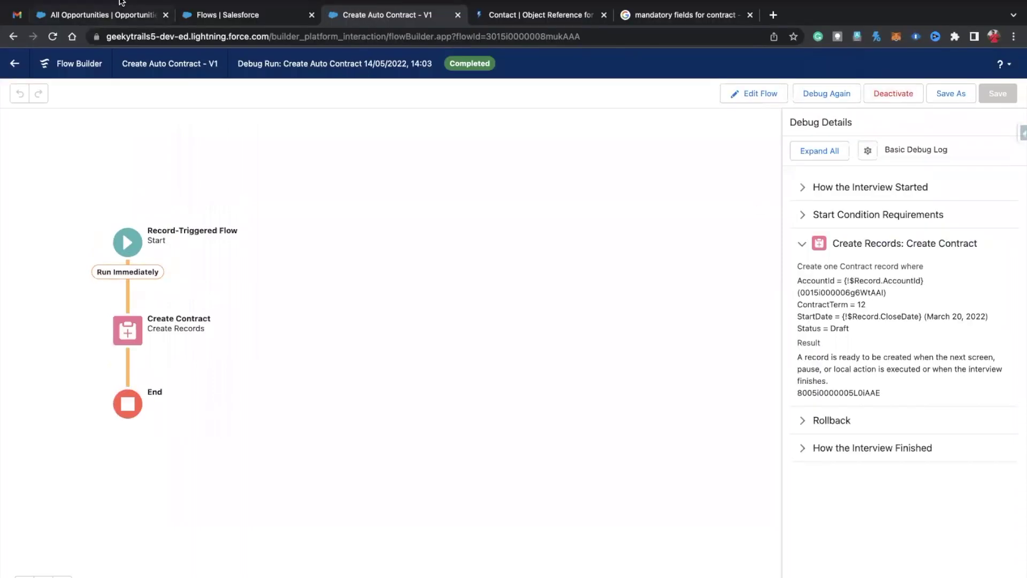
# - Open Dickenson Mobile Generators and save it with the Closed Won closing stage
pyautogui.click(100, 16)
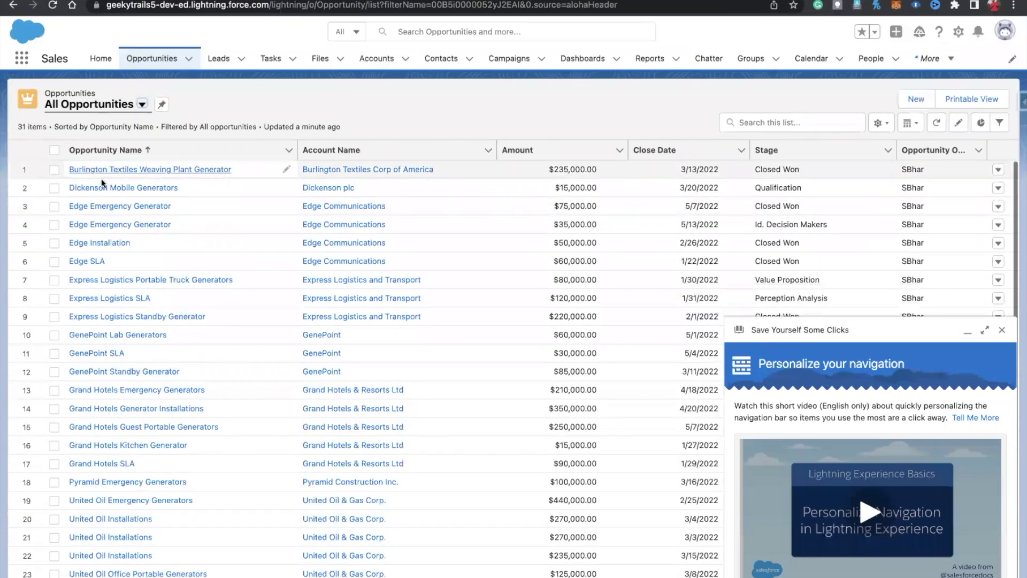
pyautogui.click(91, 185)
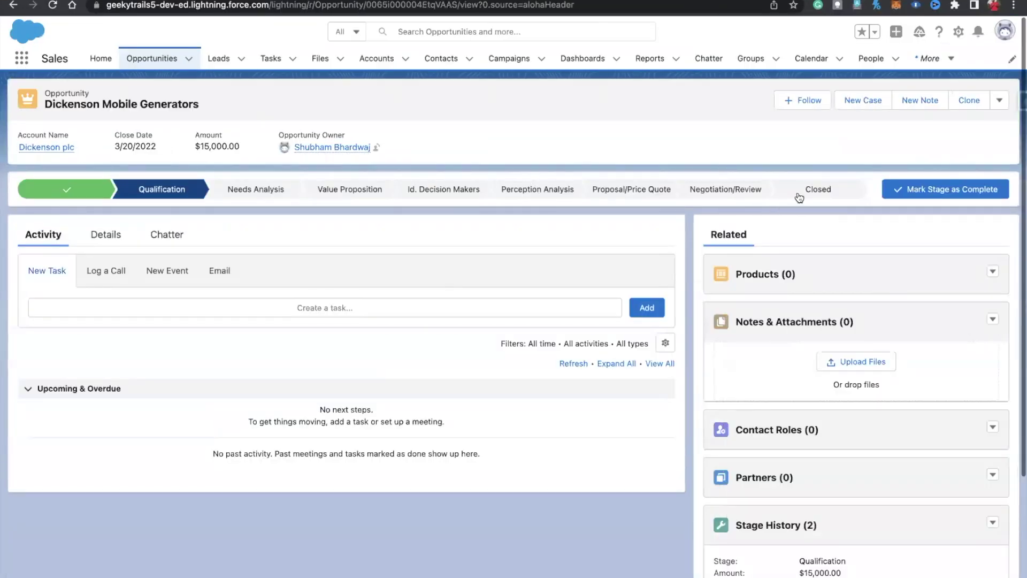
pyautogui.click(799, 196)
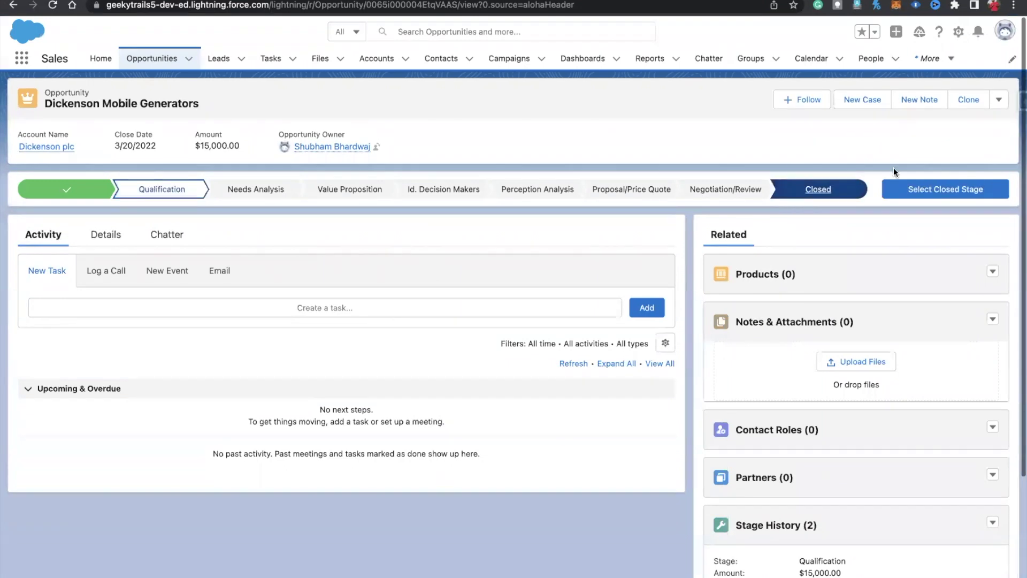
pyautogui.click(919, 190)
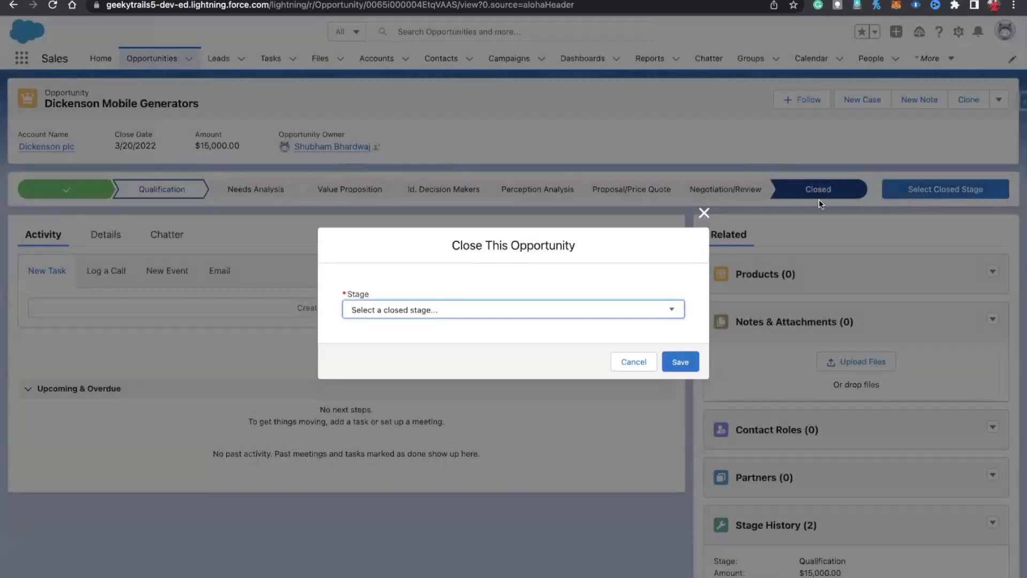
pyautogui.click(641, 309)
pyautogui.click(531, 323)
pyautogui.click(681, 362)
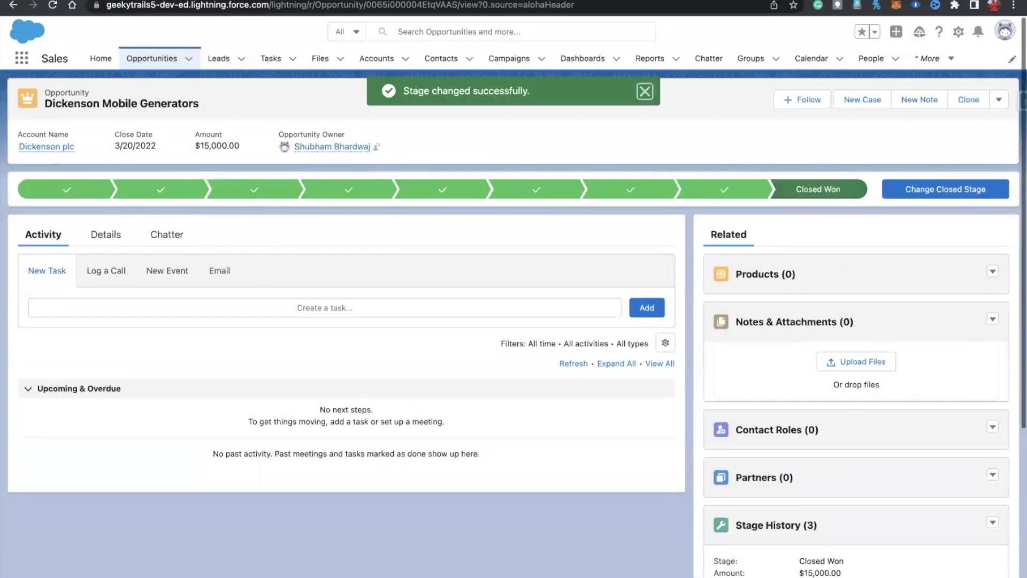
pyautogui.scroll(-5, 732, 430)
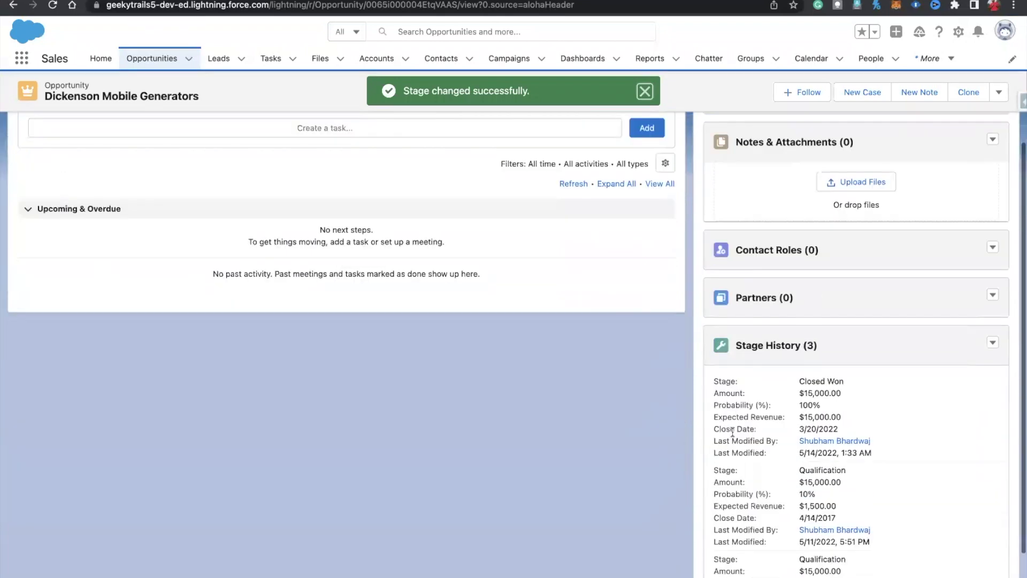
pyautogui.scroll(5, 732, 430)
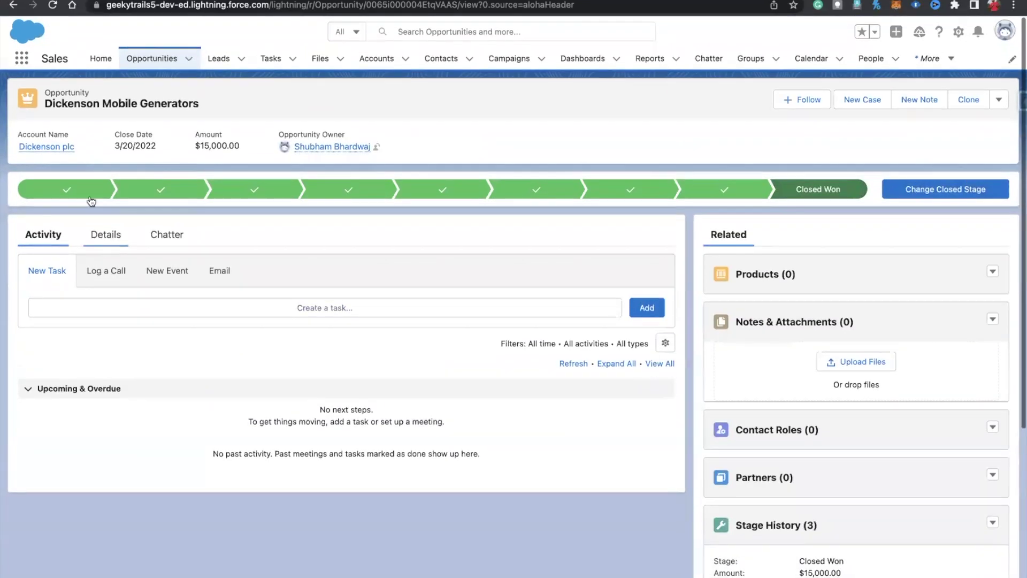
# - Open the Dickenson plc account record and look over its related lists
pyautogui.click(53, 147)
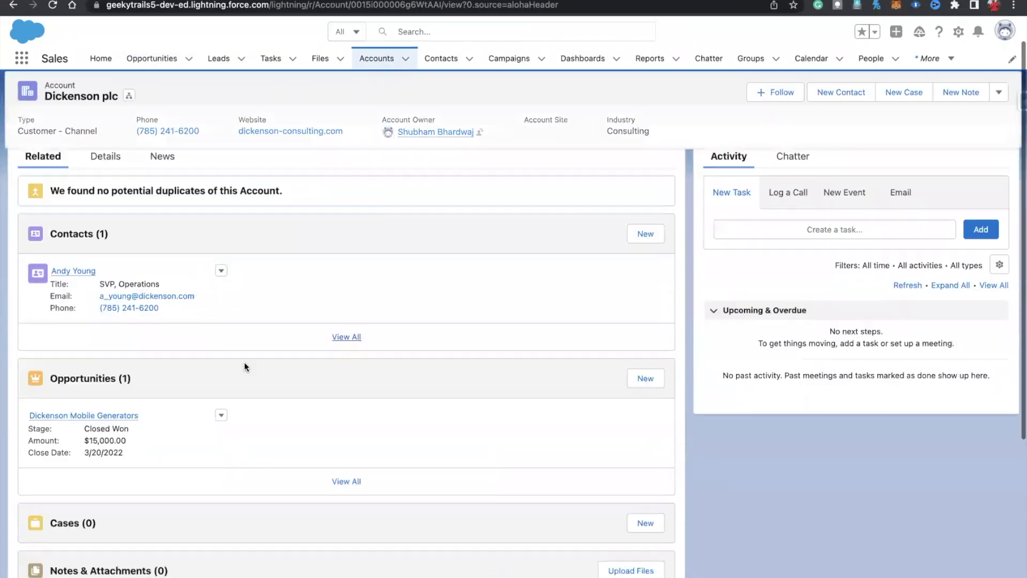
pyautogui.scroll(-3, 244, 361)
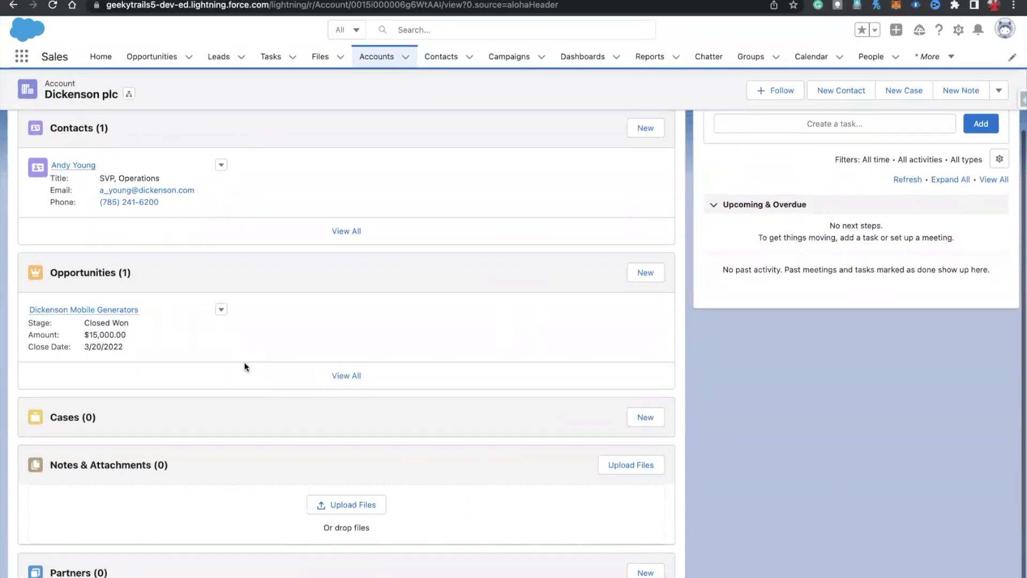
pyautogui.scroll(3, 245, 368)
pyautogui.scroll(-1, 244, 362)
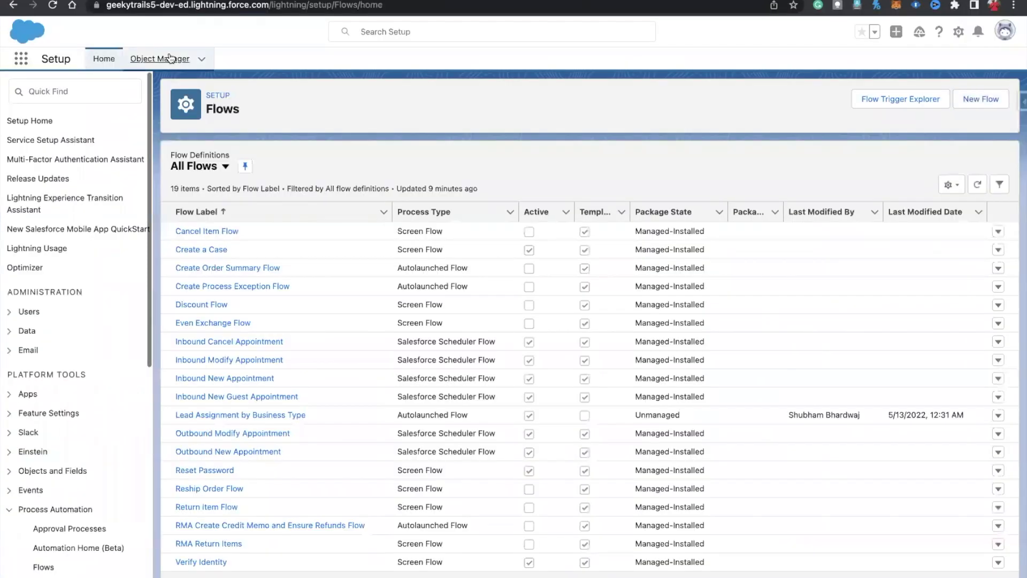
# - Open the Account Layout for editing via Object Manager > Account > Page Layouts
pyautogui.click(159, 59)
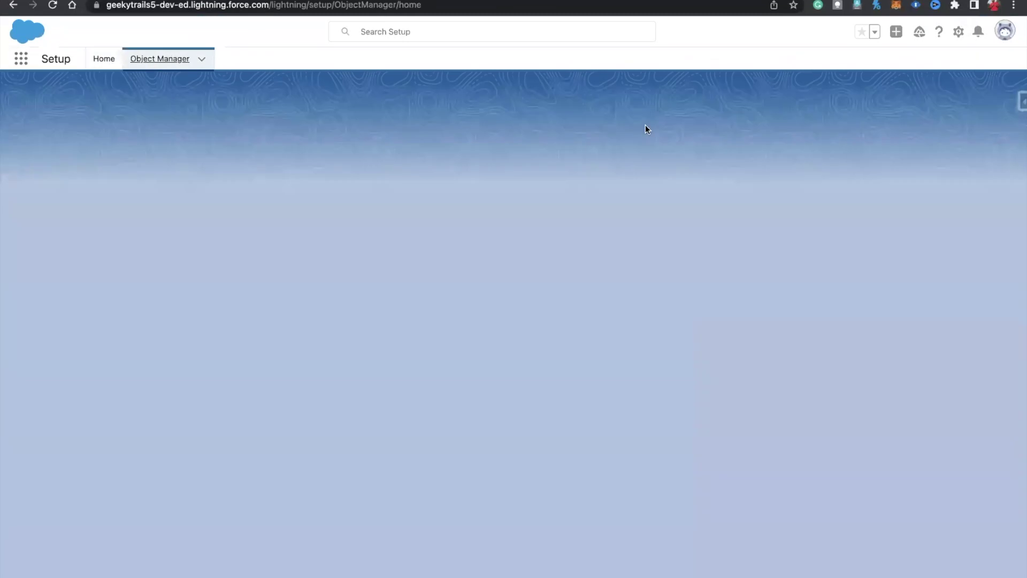
pyautogui.click(813, 99)
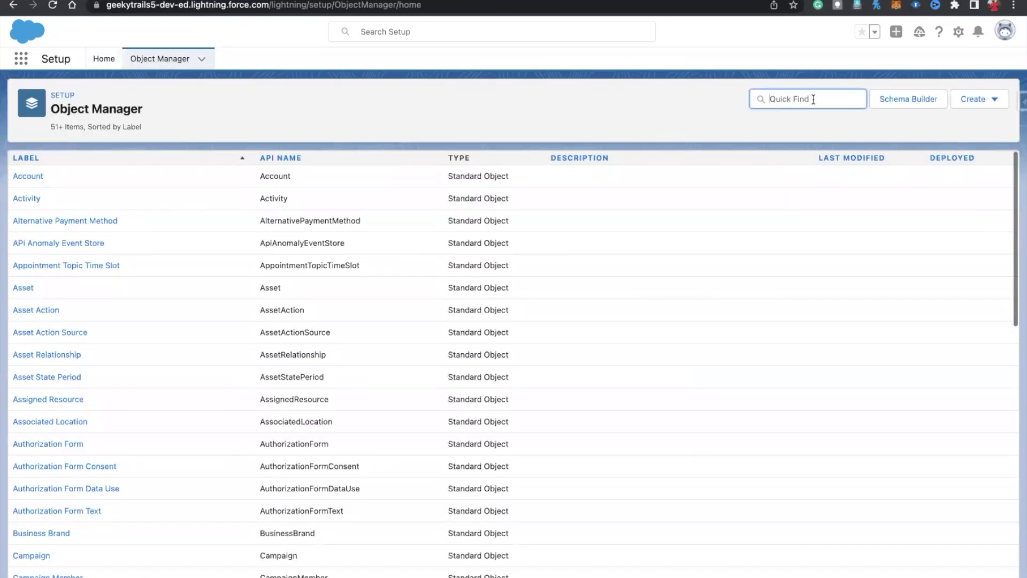
pyautogui.click(27, 176)
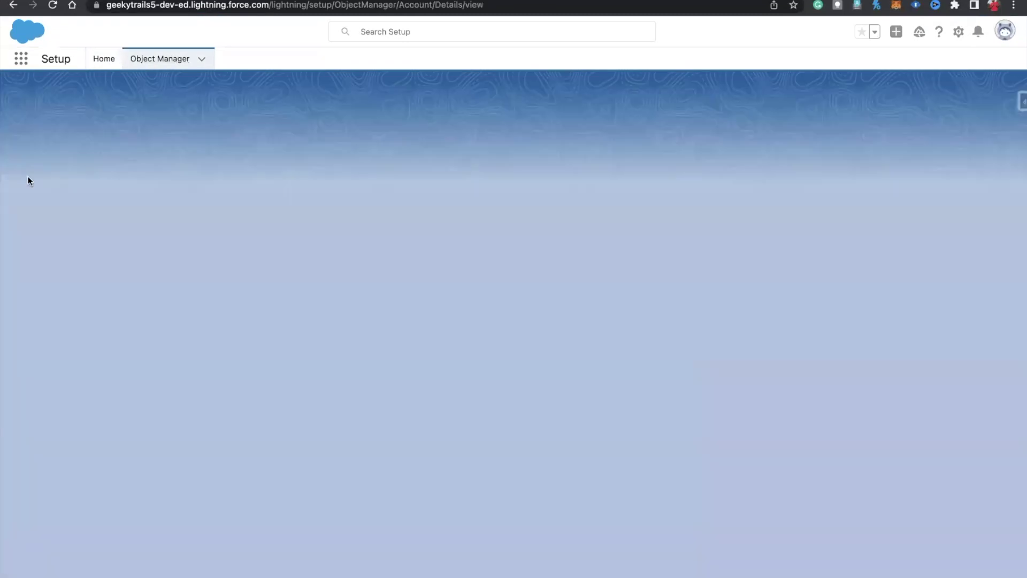
pyautogui.click(49, 182)
pyautogui.click(52, 206)
pyautogui.click(198, 299)
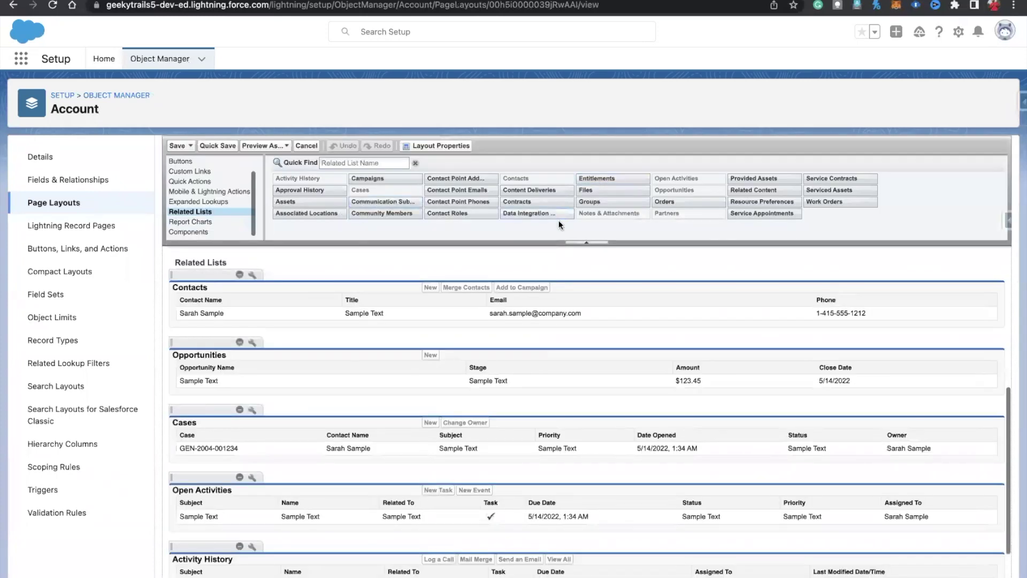
# - Add Contracts to the top of Related Lists, quick save, confirm, and reload
pyautogui.click(363, 163)
pyautogui.write('con')
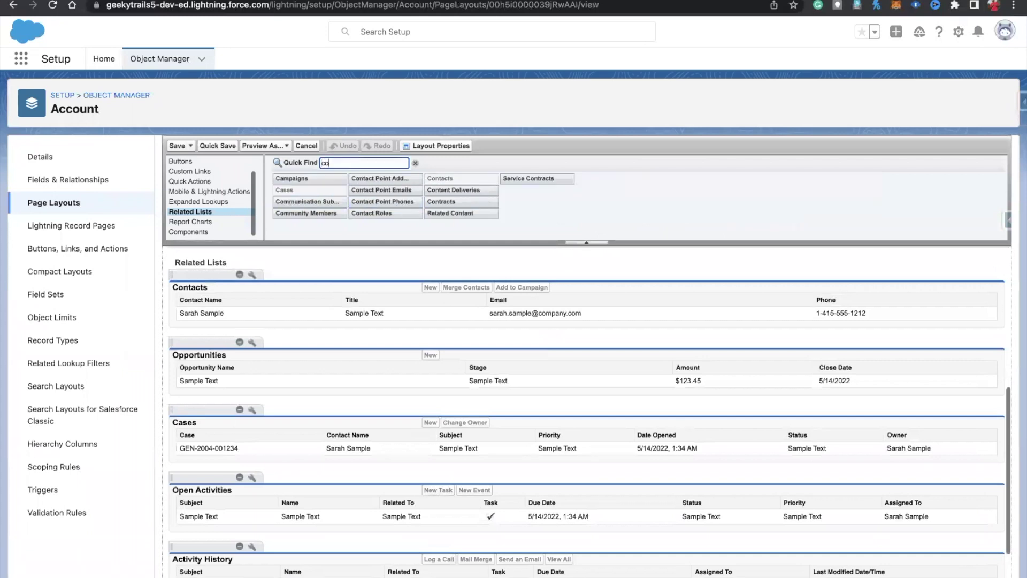
pyautogui.moveTo(372, 212); pyautogui.dragTo(270, 275)
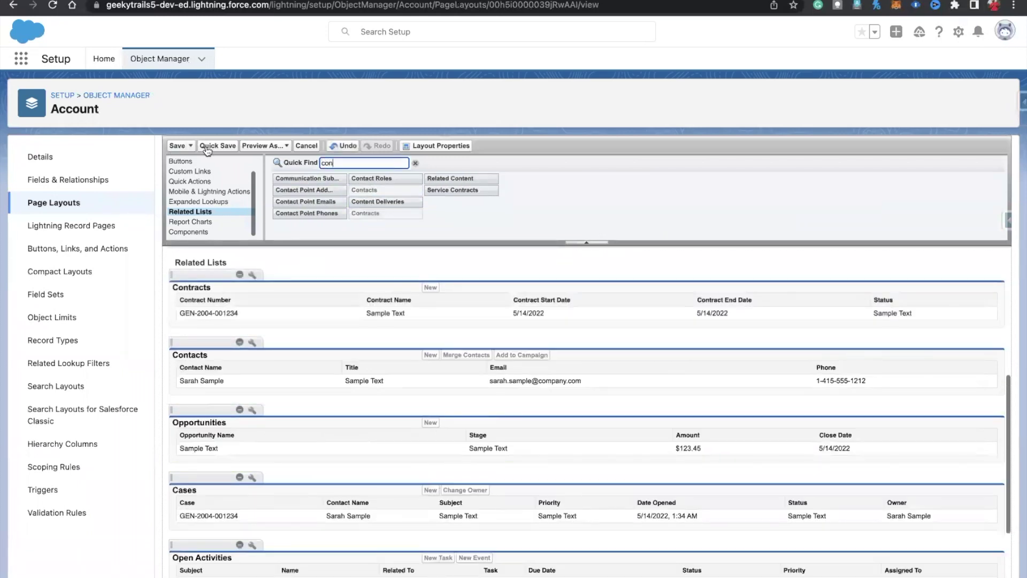
pyautogui.click(207, 146)
pyautogui.click(531, 412)
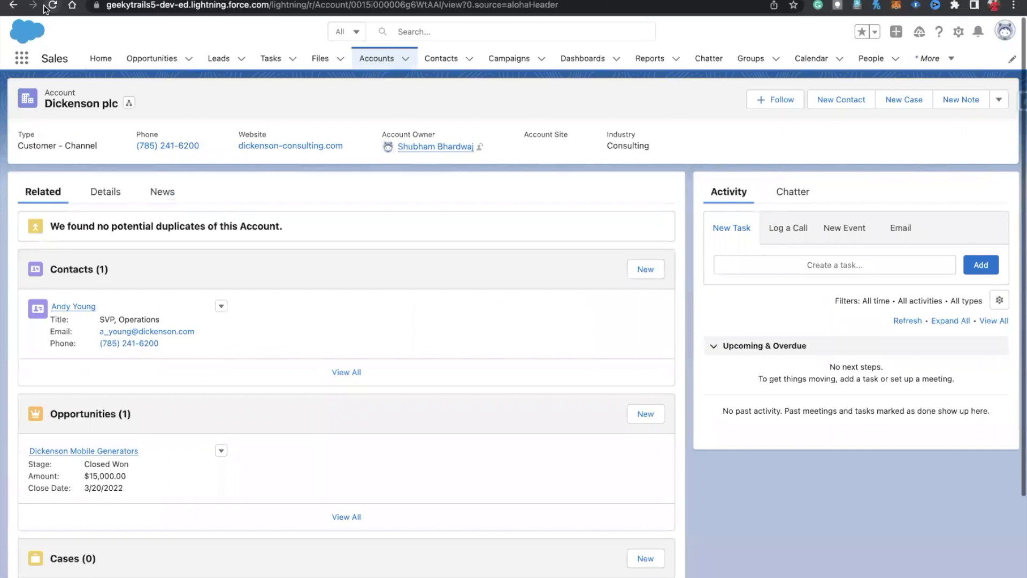
pyautogui.click(45, 7)
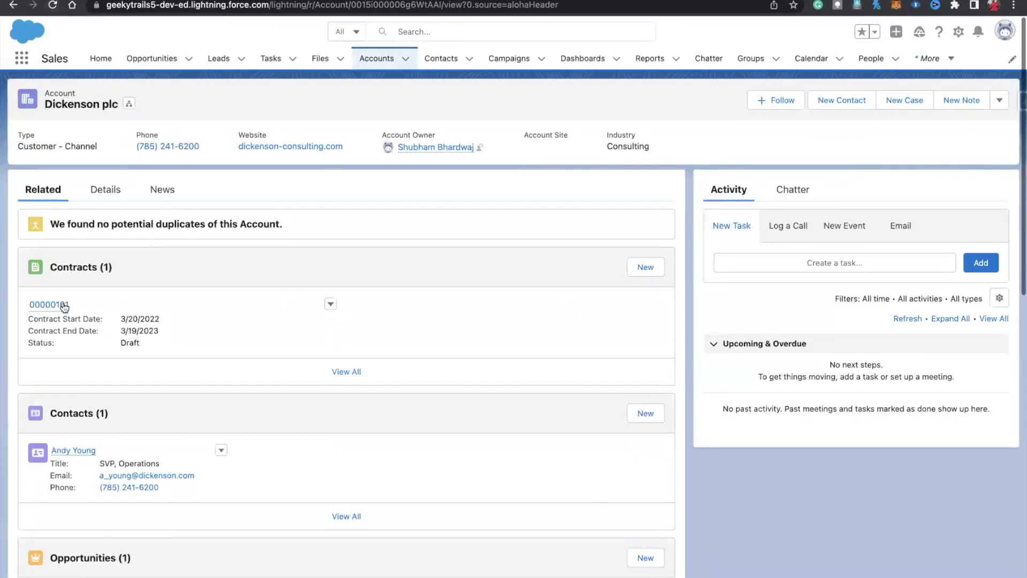
# - Open contract 00000101 from the Contracts related list and view its Details
pyautogui.click(59, 305)
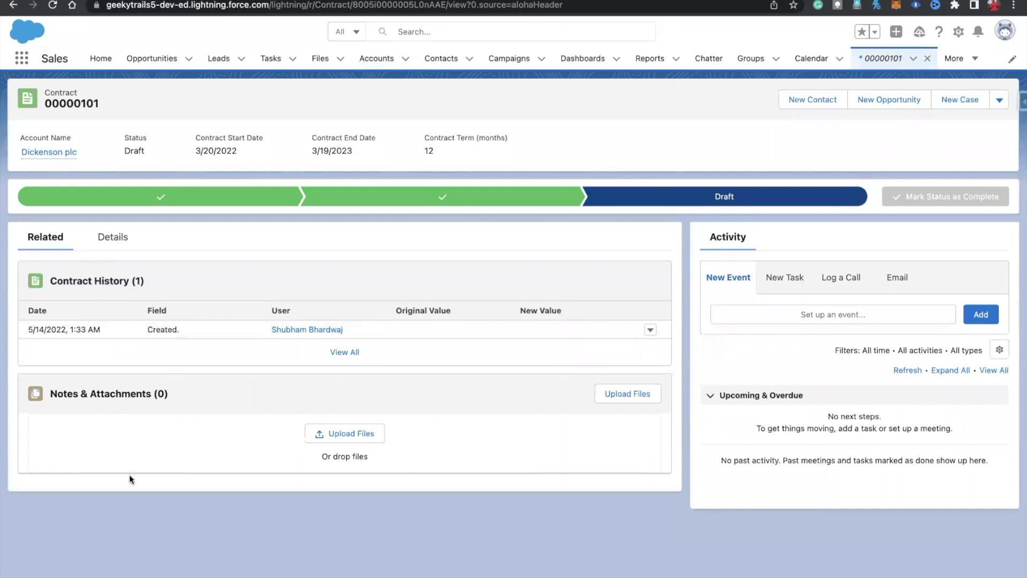
pyautogui.click(107, 242)
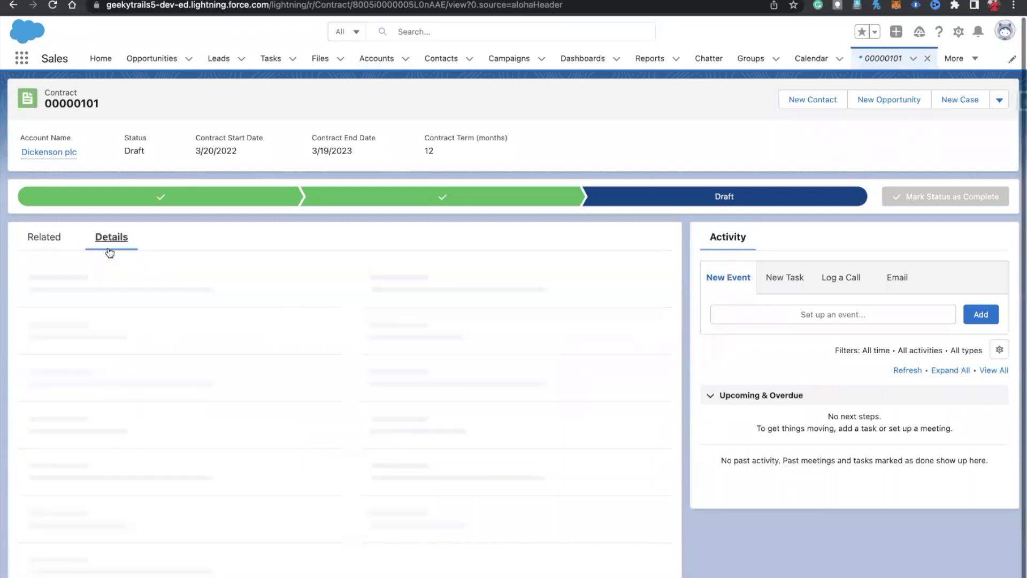
pyautogui.scroll(-2, 737, 435)
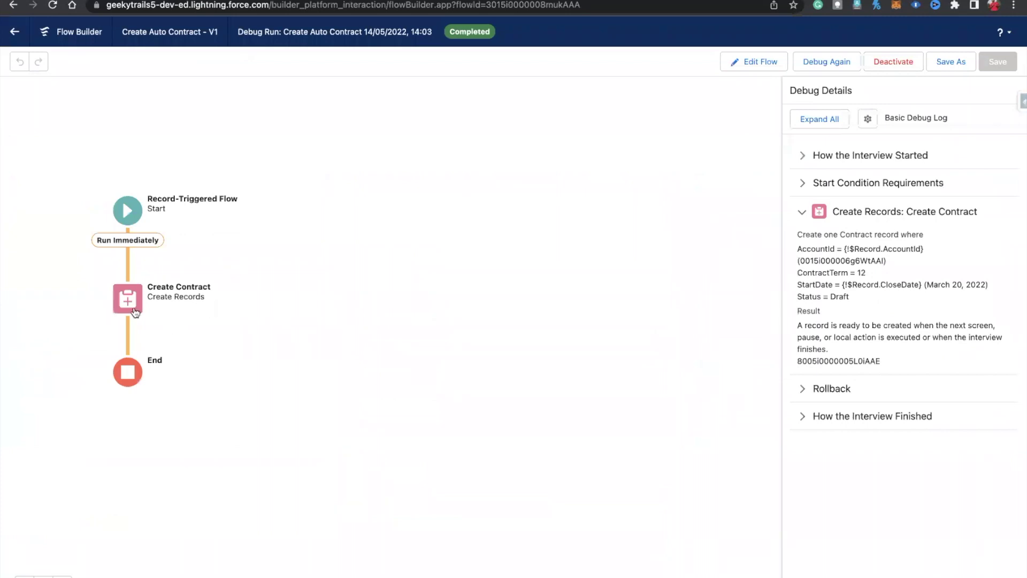
# - Make the Create Contract element take all Contract field values from a single record
pyautogui.click(134, 310)
pyautogui.click(132, 412)
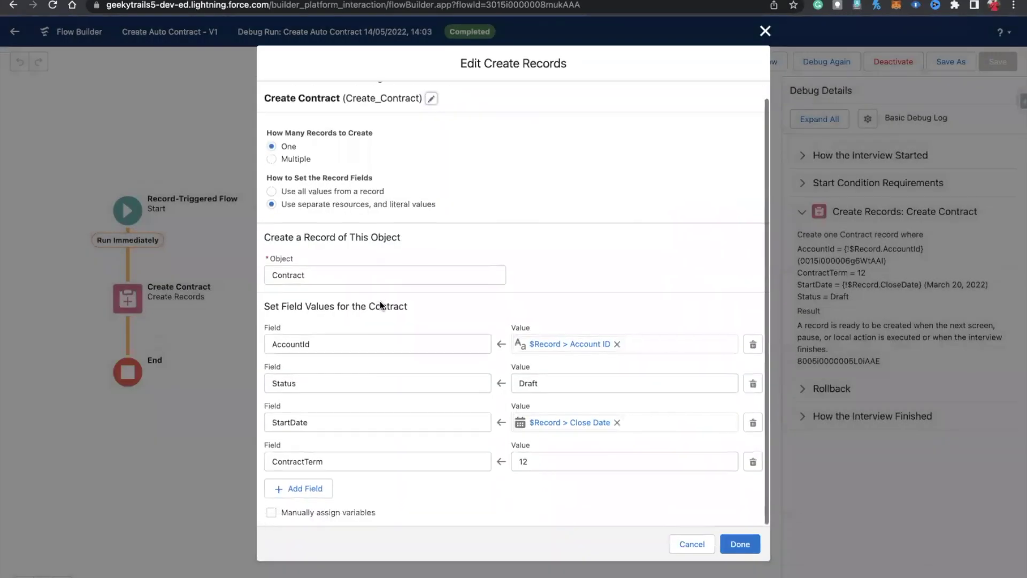
pyautogui.click(272, 191)
pyautogui.click(327, 389)
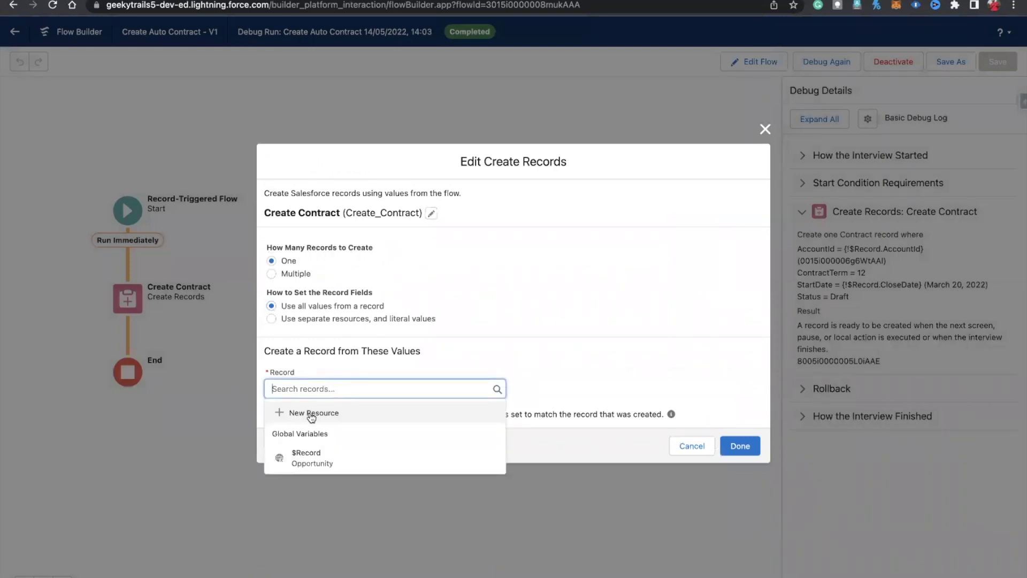
# - Create a new variable 'Contract' with data type Record and object Contract
pyautogui.click(311, 415)
pyautogui.click(303, 260)
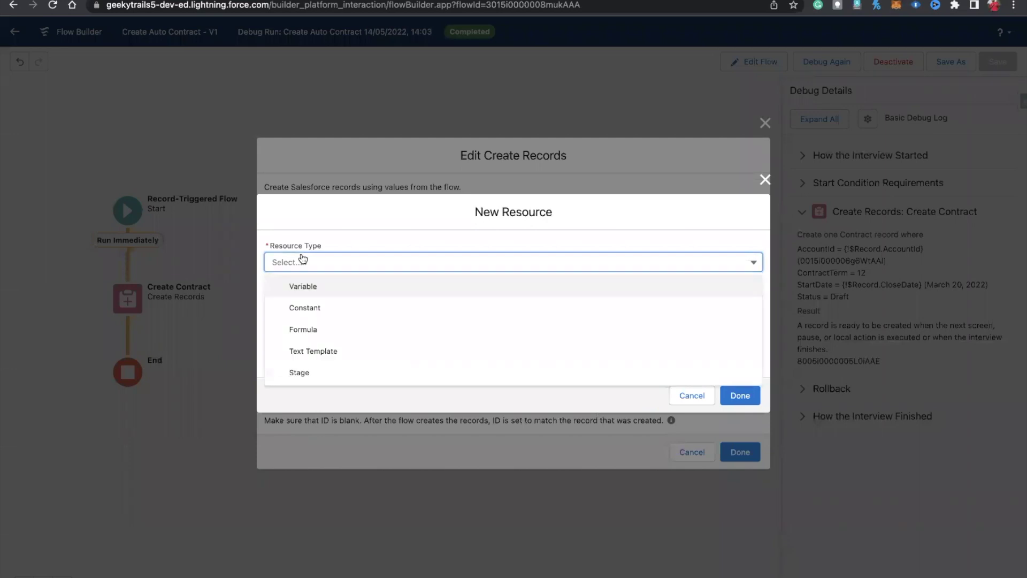
pyautogui.click(308, 286)
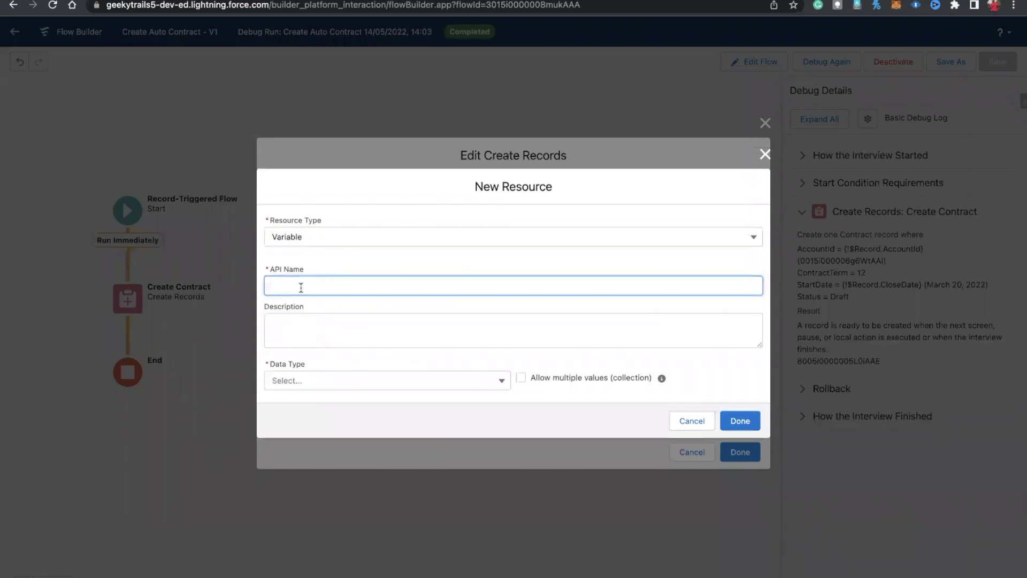
pyautogui.write('Con')
pyautogui.click(353, 316)
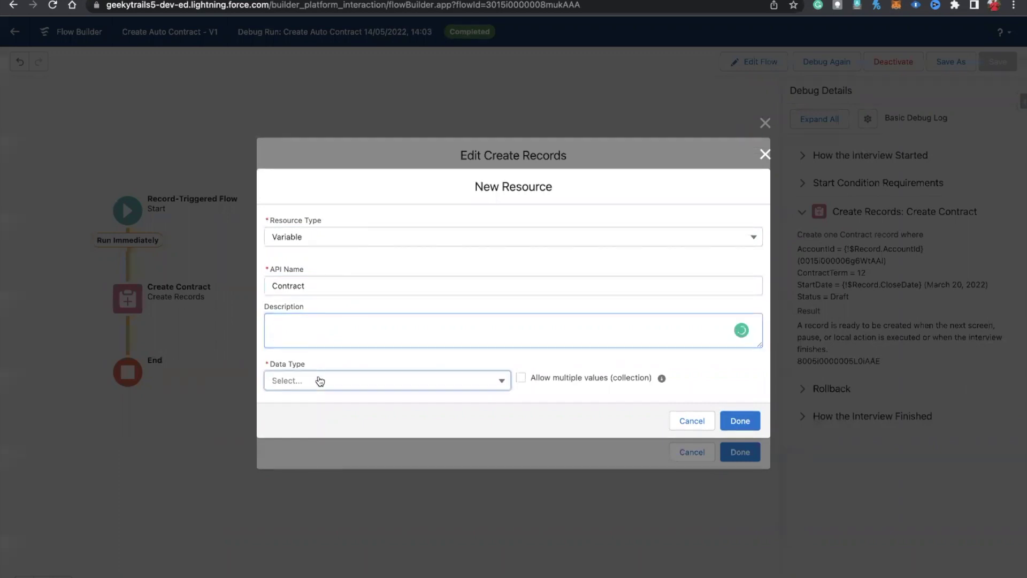
pyautogui.click(320, 381)
pyautogui.click(307, 186)
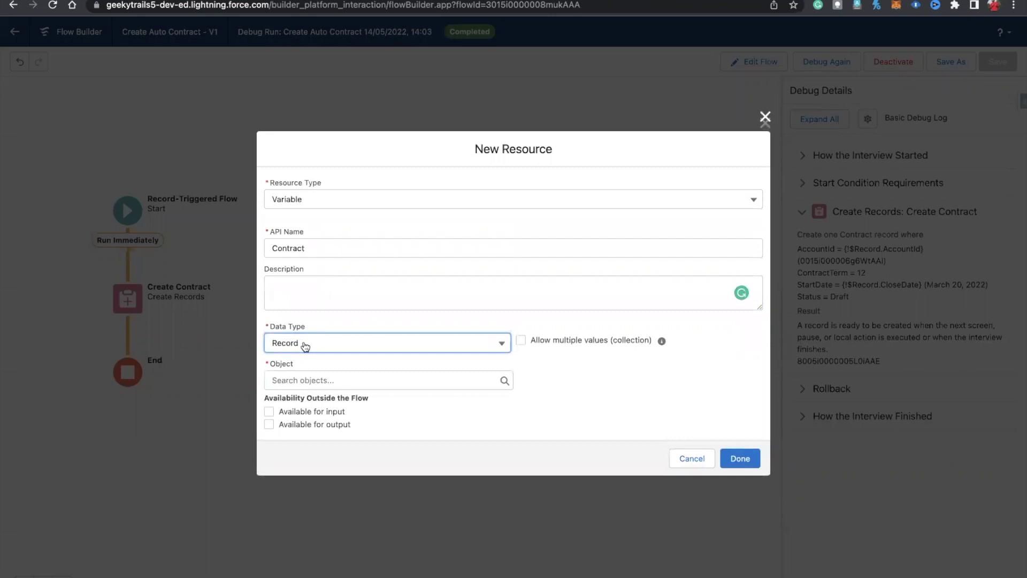
pyautogui.click(290, 378)
pyautogui.write('contr')
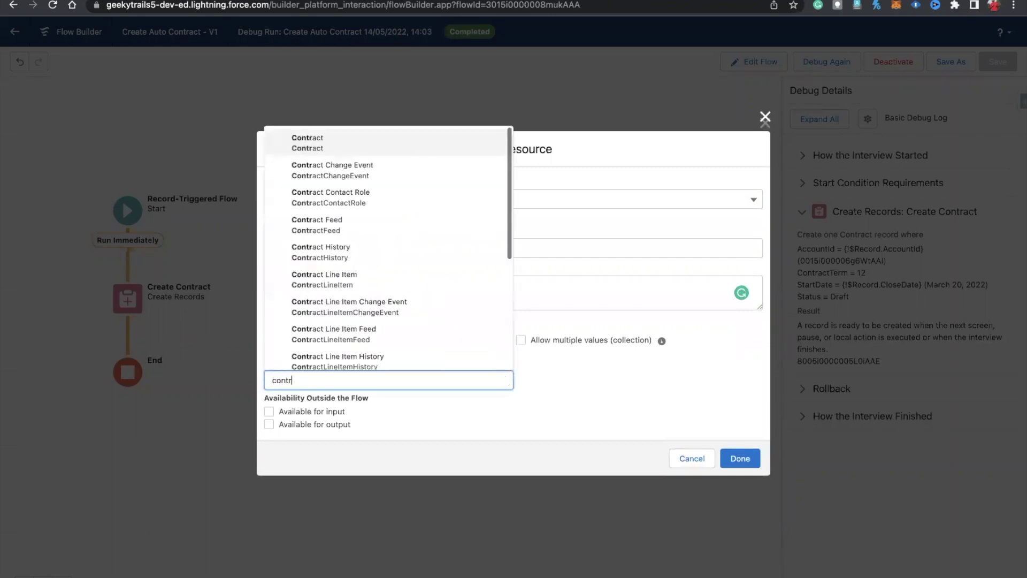
pyautogui.click(339, 139)
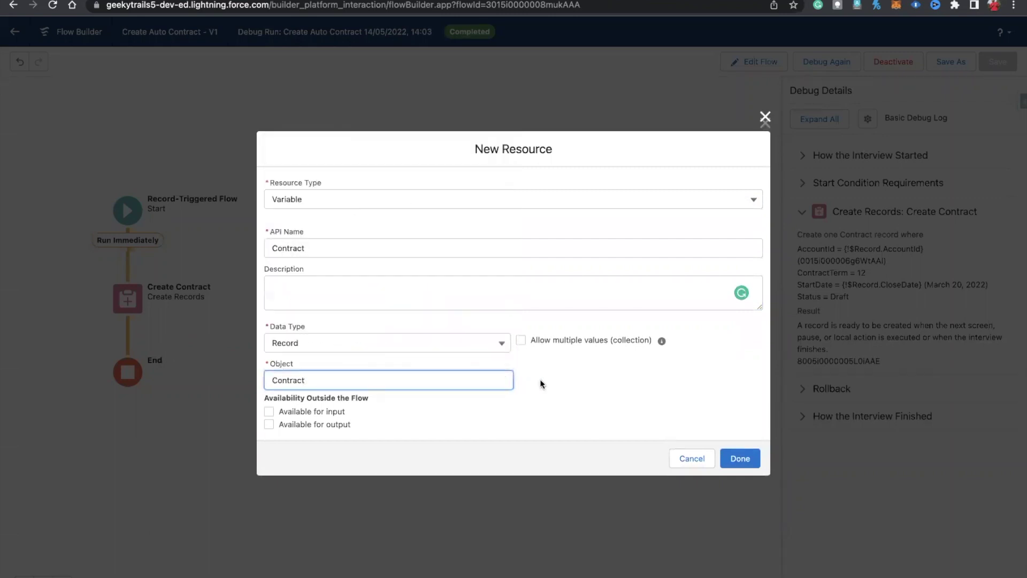
pyautogui.click(741, 458)
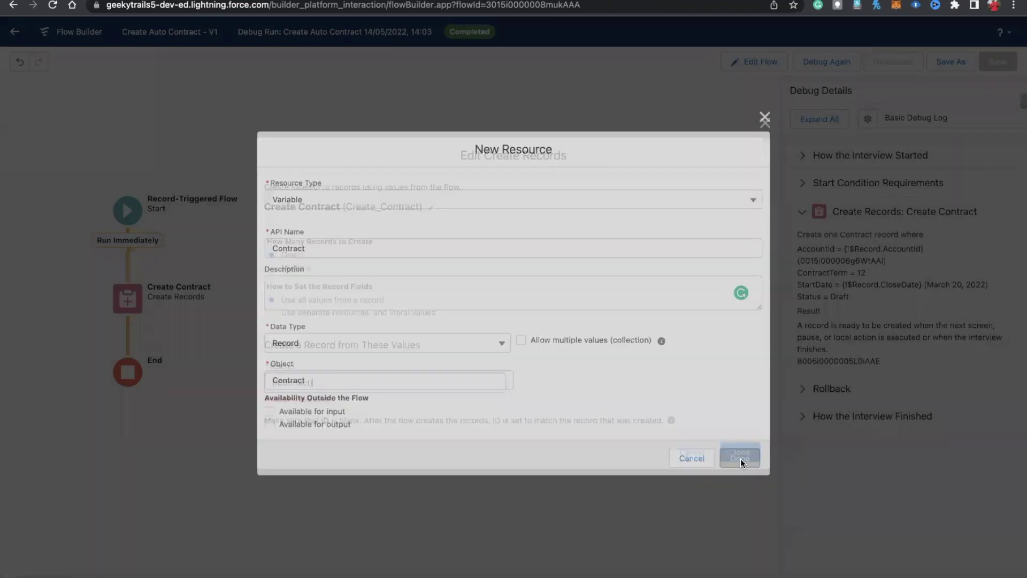
# - Use the Contract variable as the record to create, save the element, and resume editing the flow
pyautogui.click(371, 404)
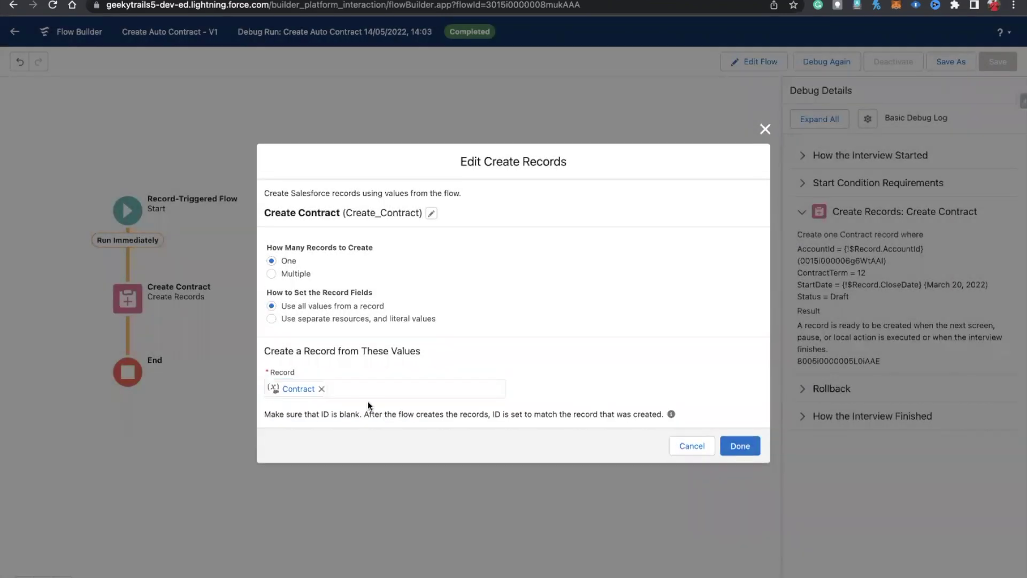
pyautogui.click(740, 445)
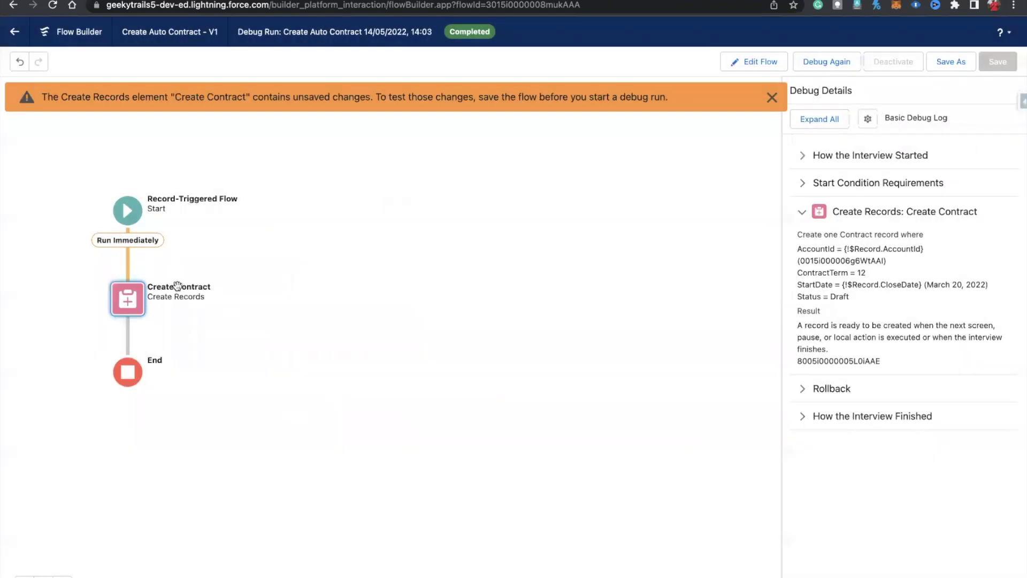
pyautogui.click(738, 63)
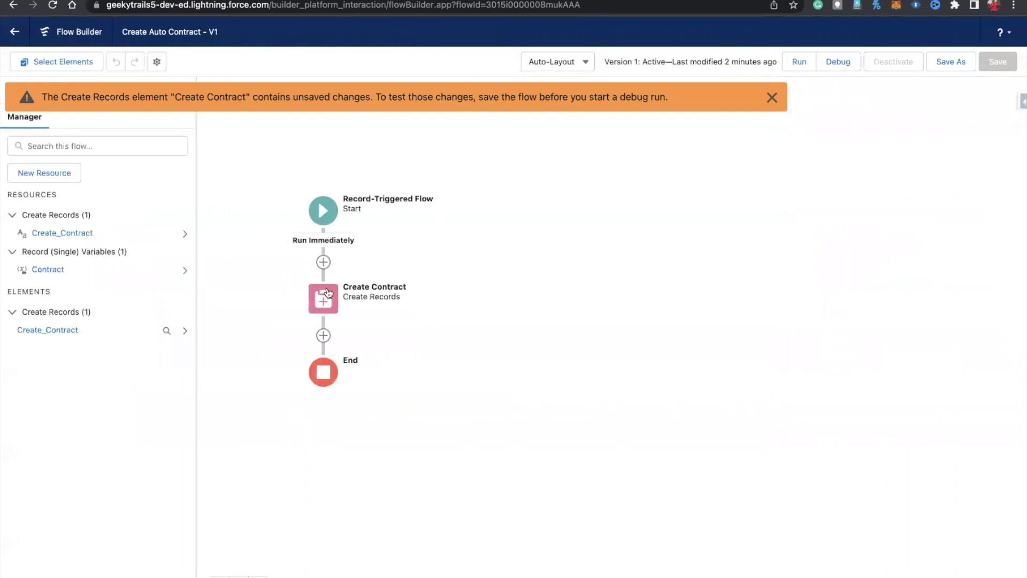
# - Add an Assignment element named Assign Contract Details right after the Start
pyautogui.click(323, 262)
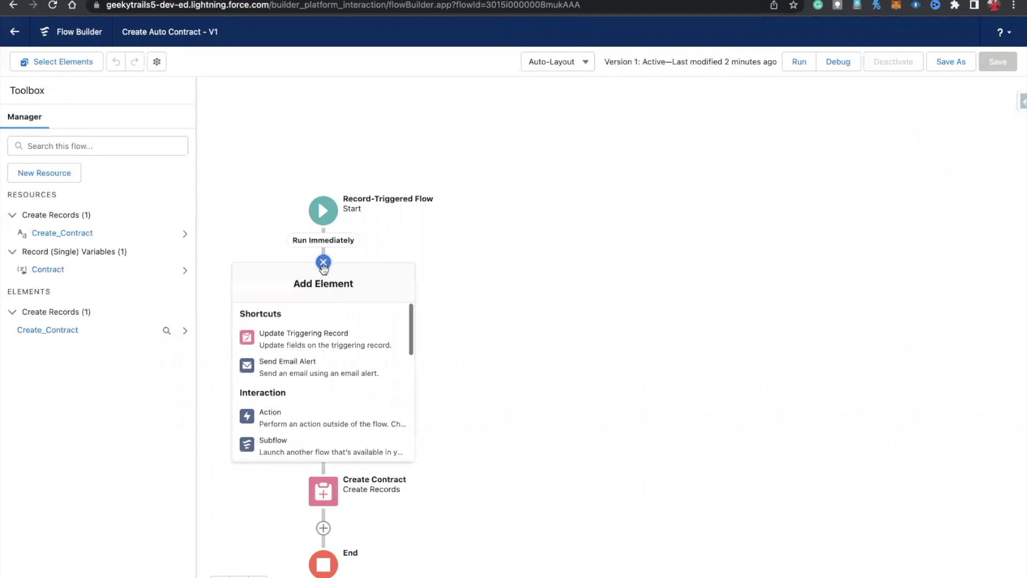
pyautogui.scroll(-5, 313, 382)
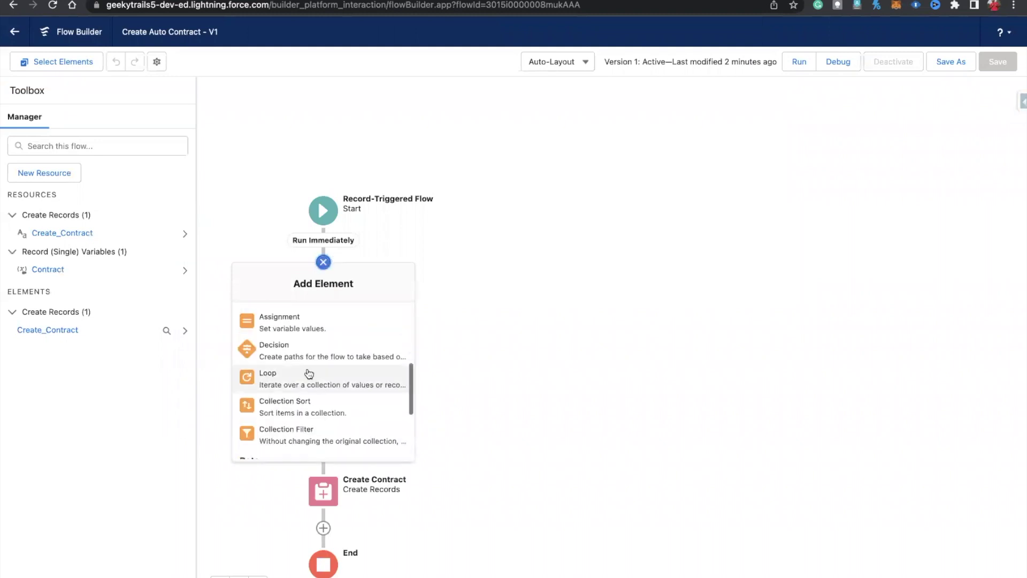
pyautogui.click(279, 326)
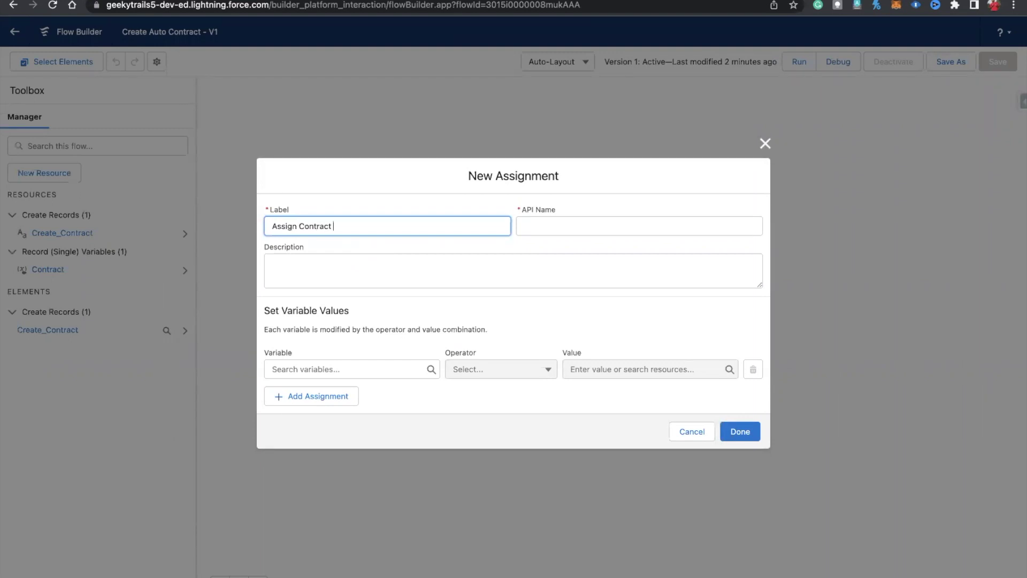
pyautogui.write('ls')
pyautogui.click(531, 231)
# - Assign the Contract variable's AccountId from the triggering opportunity's AccountId
pyautogui.click(298, 366)
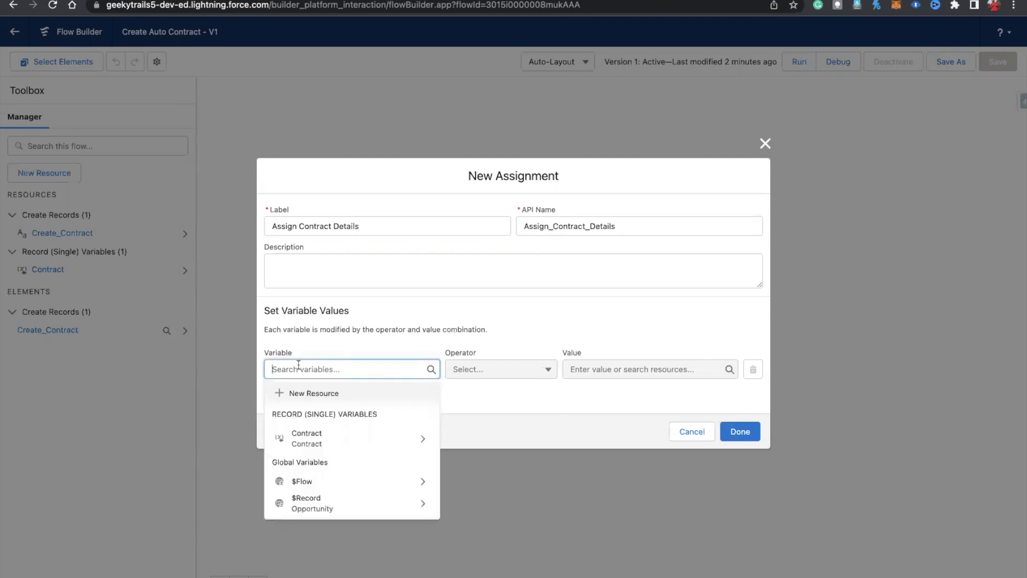
pyautogui.click(316, 444)
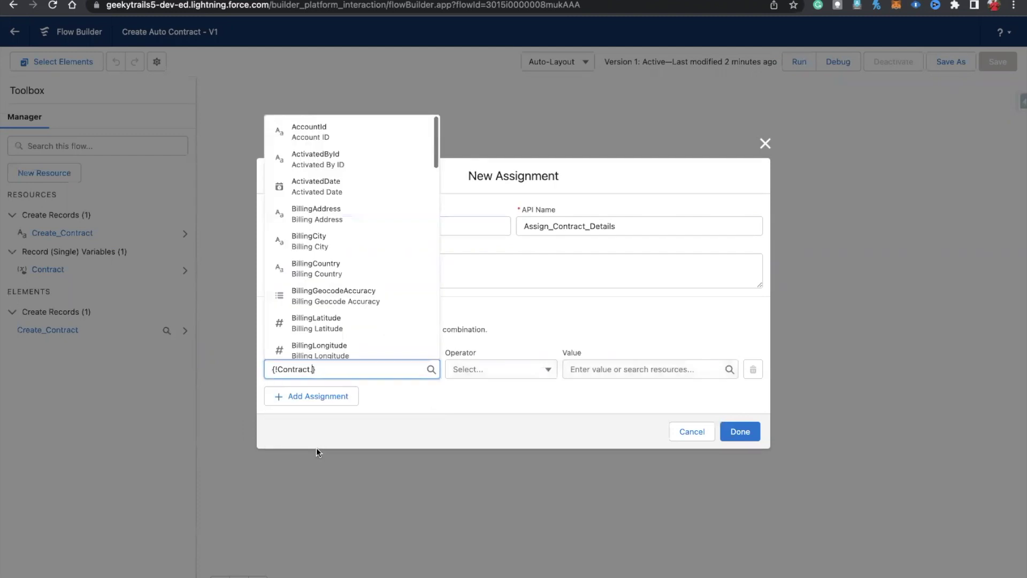
pyautogui.write('act.Ac')
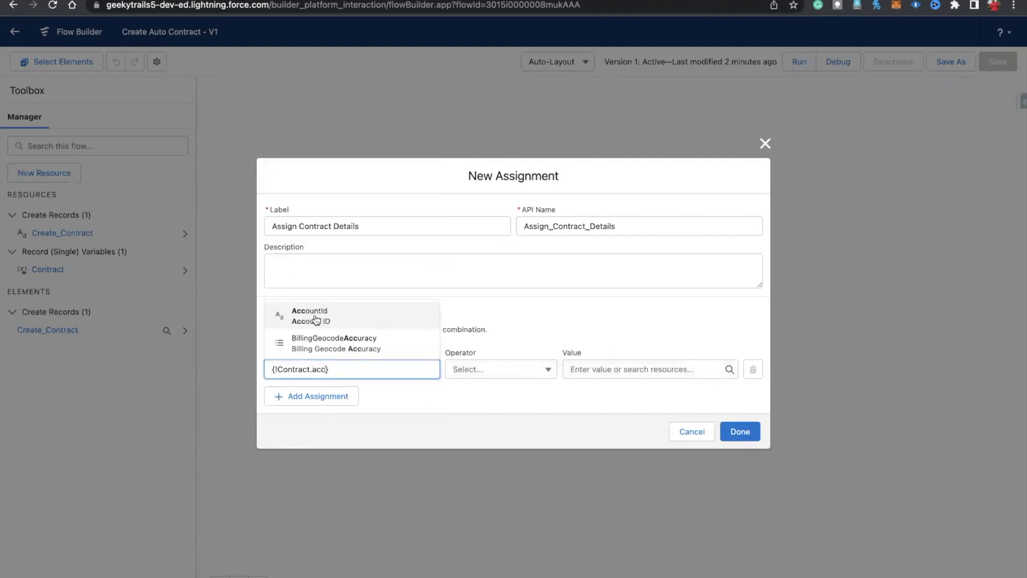
pyautogui.click(316, 315)
pyautogui.click(600, 369)
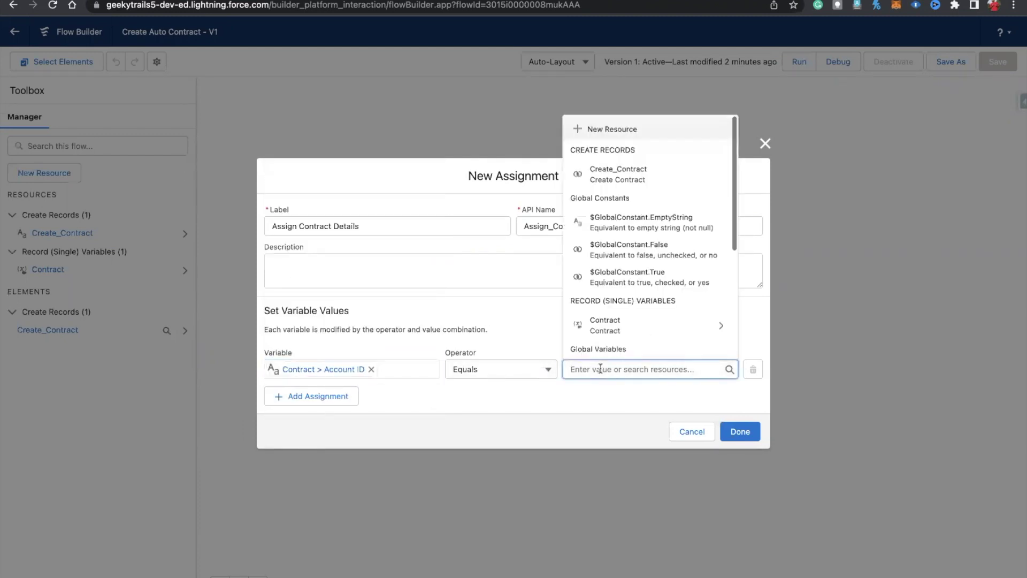
pyautogui.write('record')
pyautogui.click(645, 358)
pyautogui.press('BackSpace')
pyautogui.press('BackSpace')
pyautogui.press('BackSpace')
pyautogui.press('BackSpace')
pyautogui.press('BackSpace')
pyautogui.press('BackSpace')
pyautogui.press('BackSpace')
pyautogui.press('BackSpace')
pyautogui.click(609, 317)
pyautogui.write('acc')
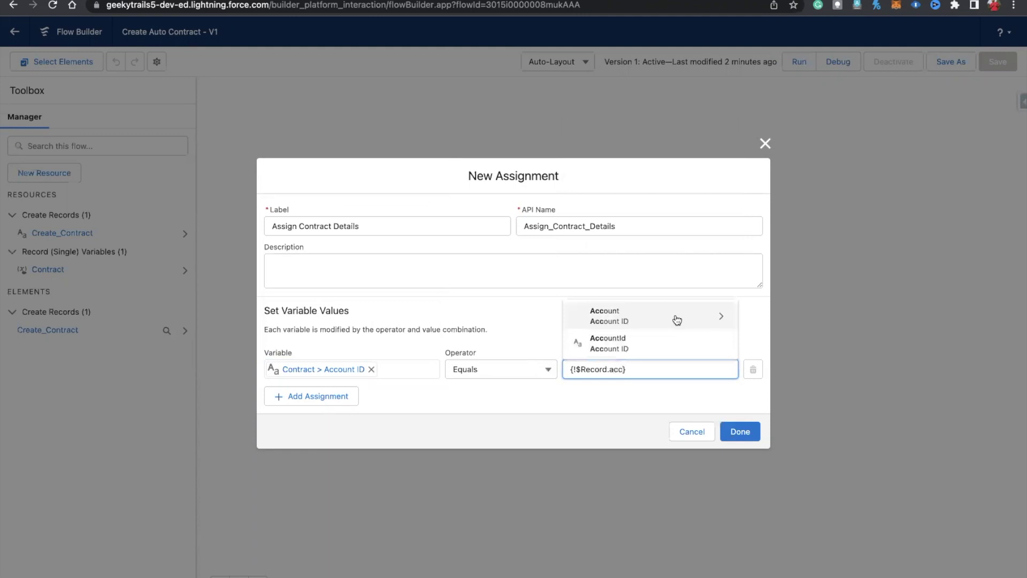
pyautogui.click(664, 336)
# - Add a row setting the Contract's StartDate to the opportunity's CloseDate
pyautogui.click(293, 394)
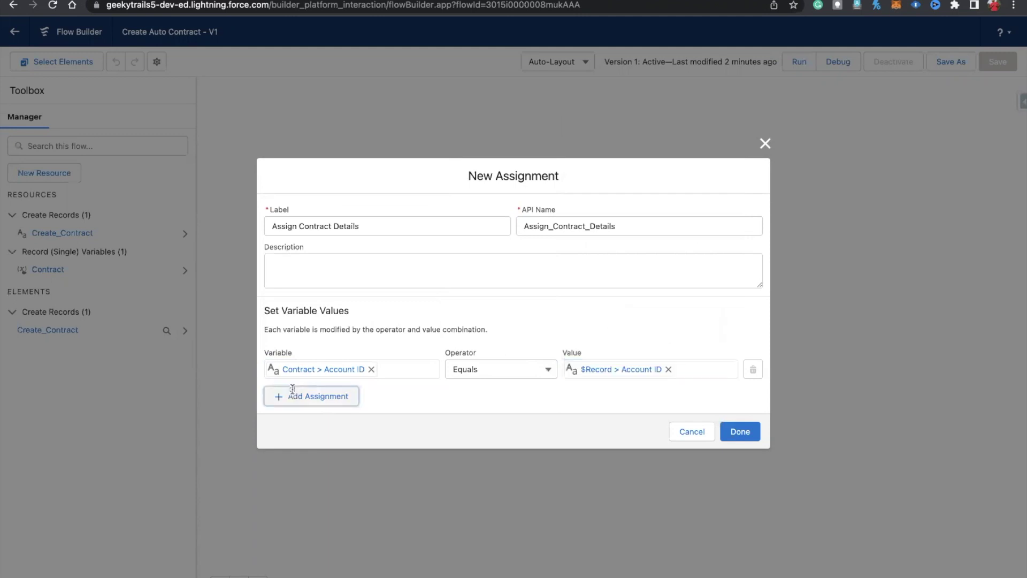
pyautogui.write('star')
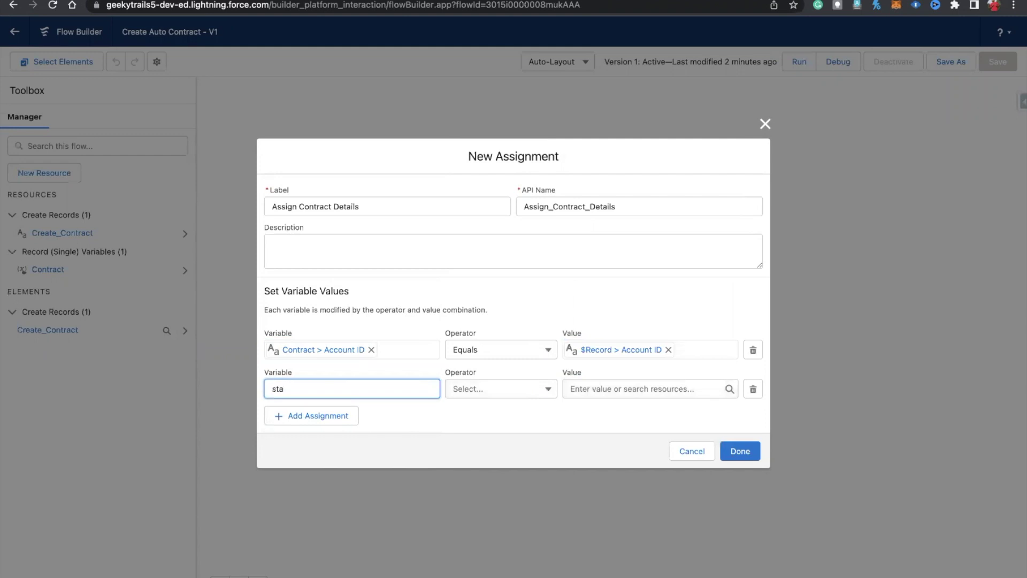
pyautogui.press('BackSpace')
pyautogui.press('BackSpace')
pyautogui.press('BackSpace')
pyautogui.write('cont')
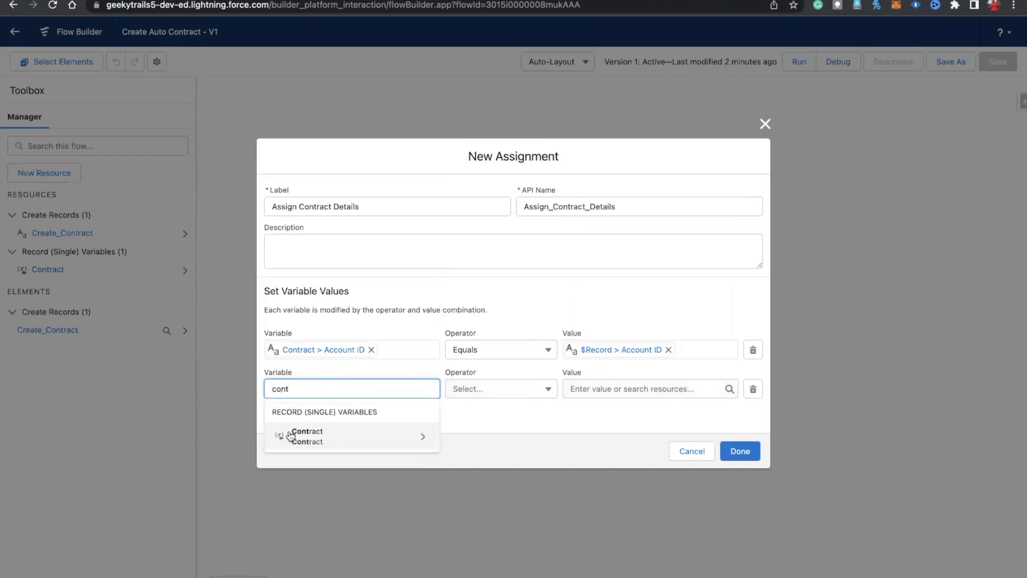
pyautogui.click(291, 436)
pyautogui.write('sta')
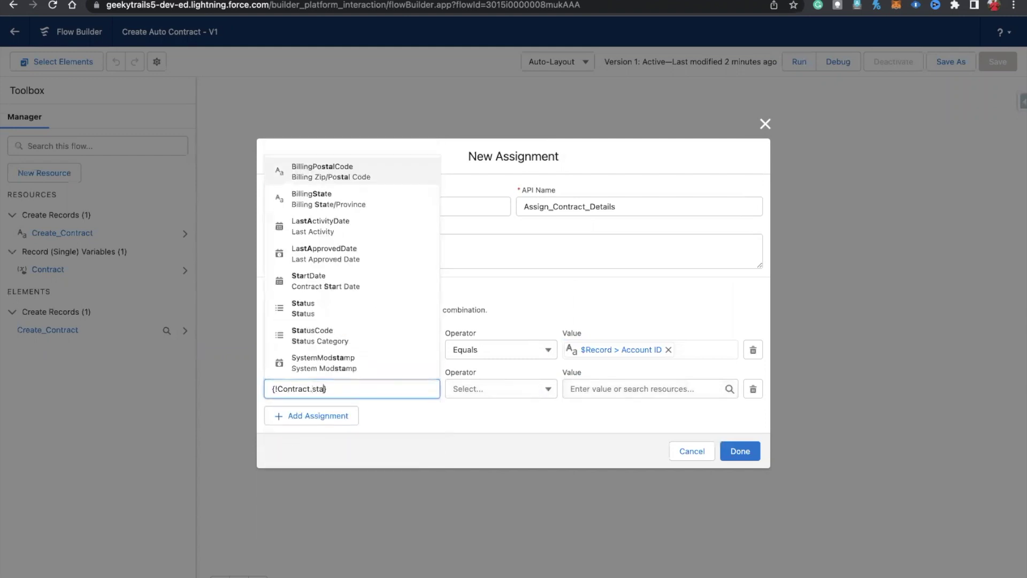
pyautogui.write('rt')
pyautogui.click(345, 363)
pyautogui.click(582, 387)
pyautogui.write('record')
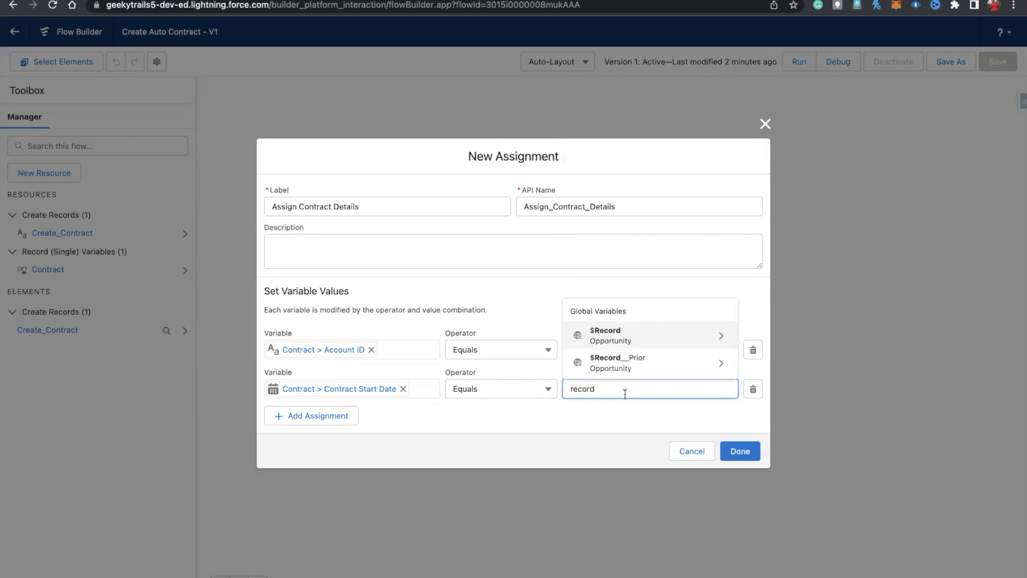
pyautogui.click(625, 334)
pyautogui.write('close}')
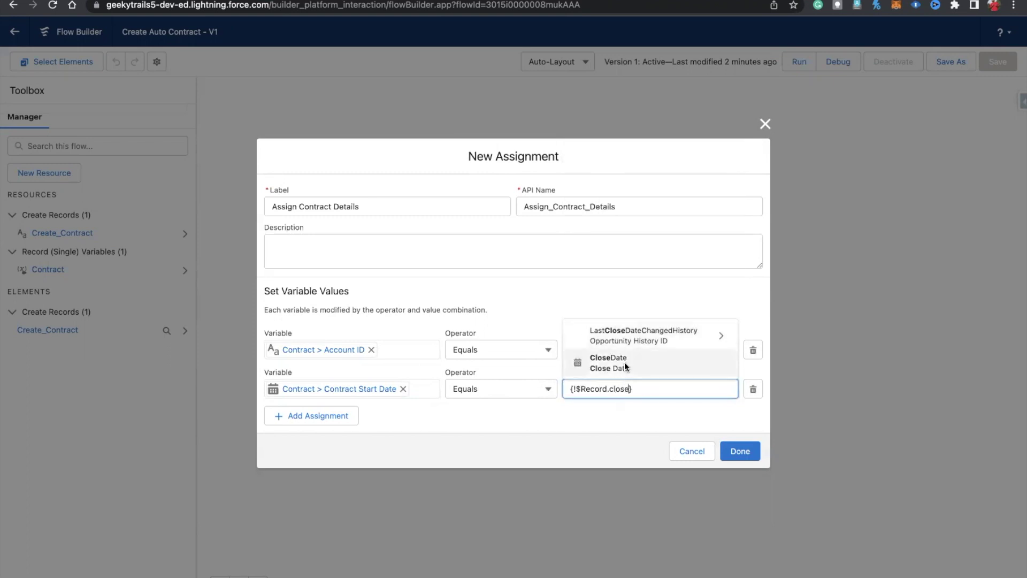
pyautogui.click(624, 361)
# - Add a third row setting the Contract's Status to Draft
pyautogui.click(320, 417)
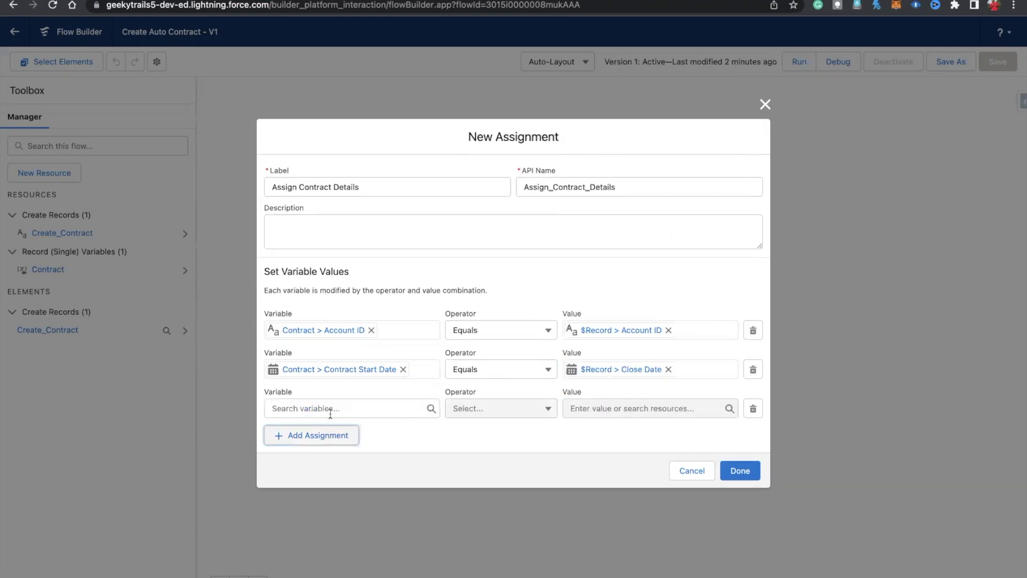
pyautogui.click(322, 408)
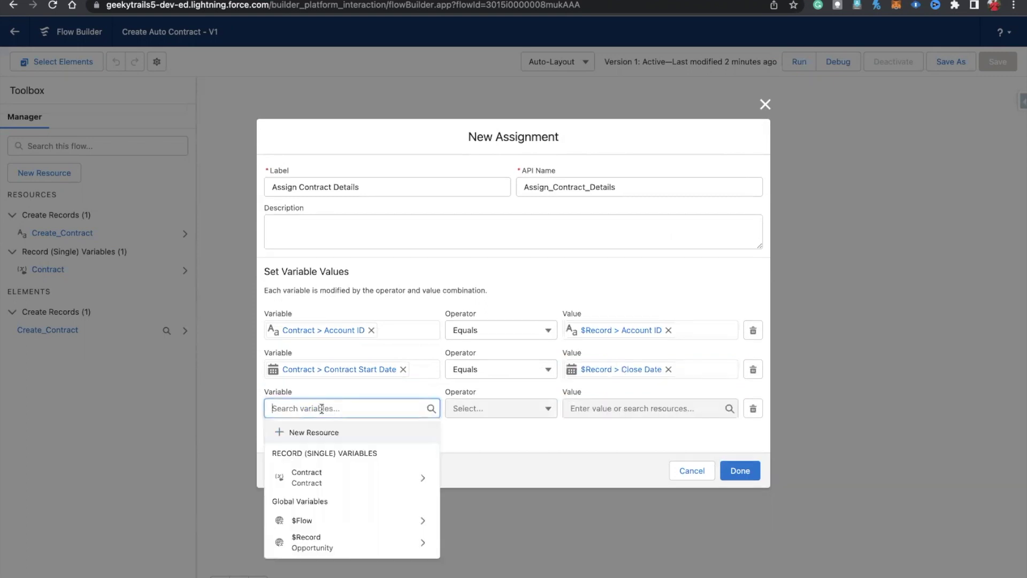
pyautogui.write('record')
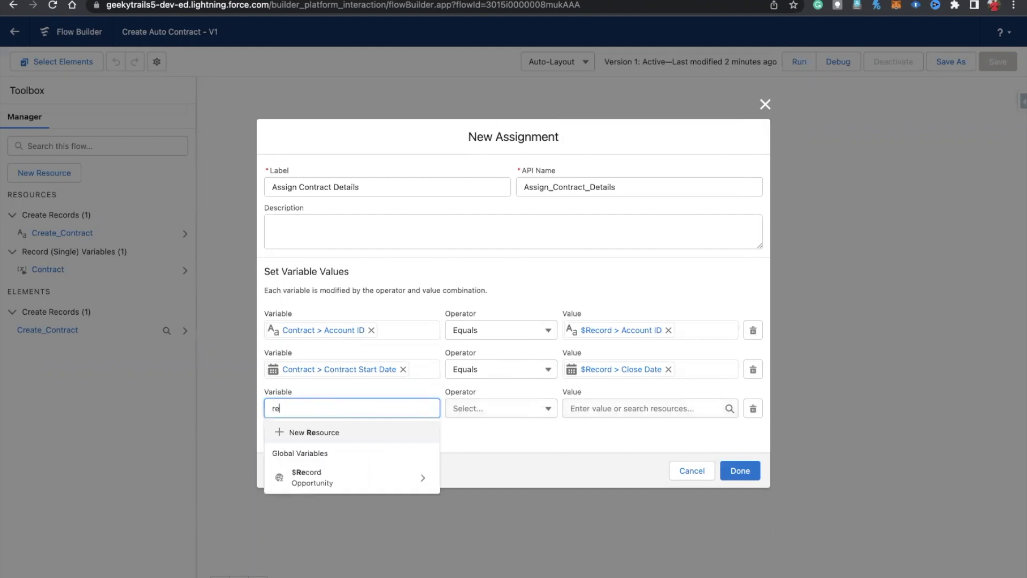
pyautogui.press('BackSpace')
pyautogui.press('BackSpace')
pyautogui.press('BackSpace')
pyautogui.press('BackSpace')
pyautogui.press('BackSpace')
pyautogui.press('BackSpace')
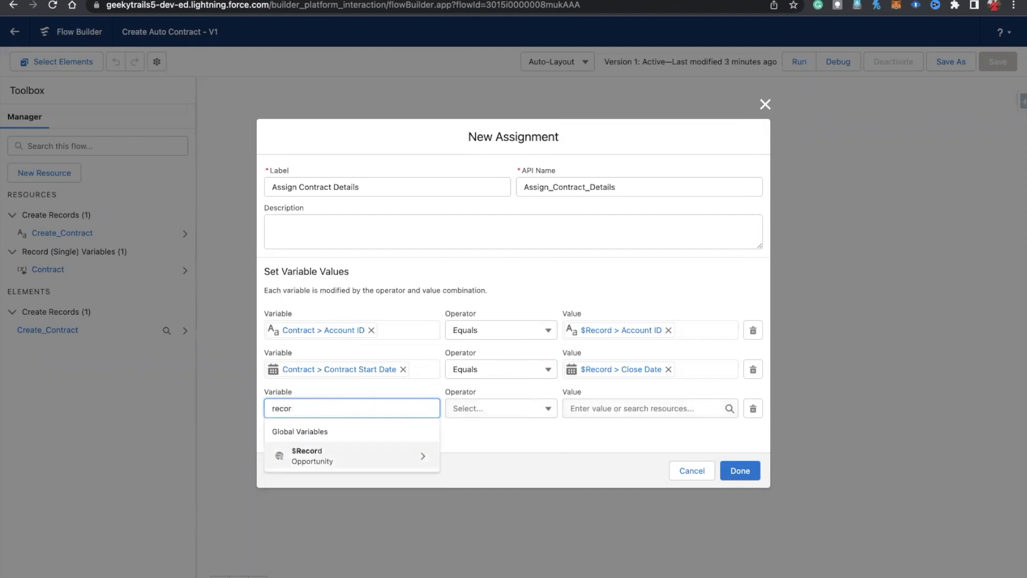
pyautogui.write('cont')
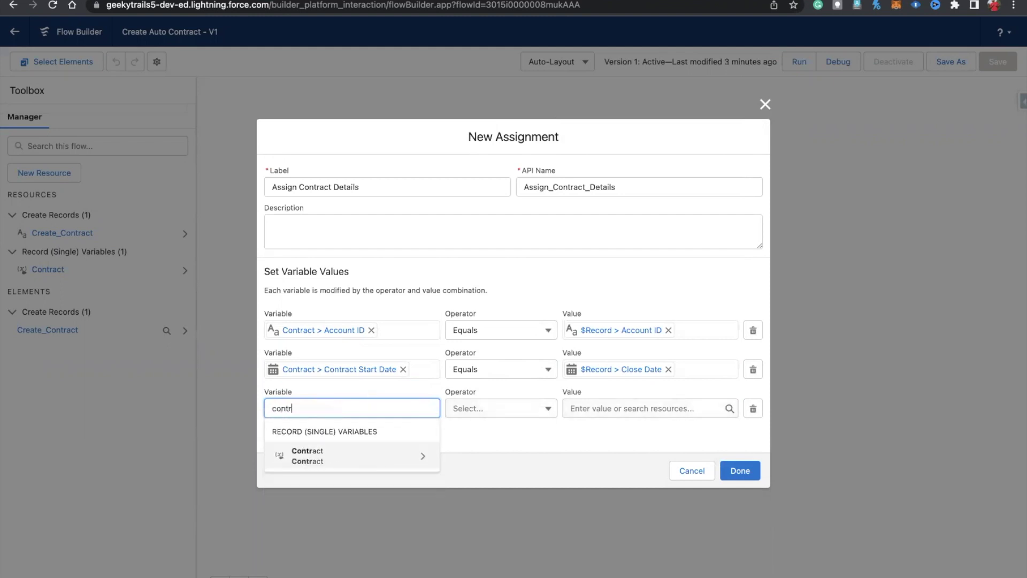
pyautogui.click(348, 455)
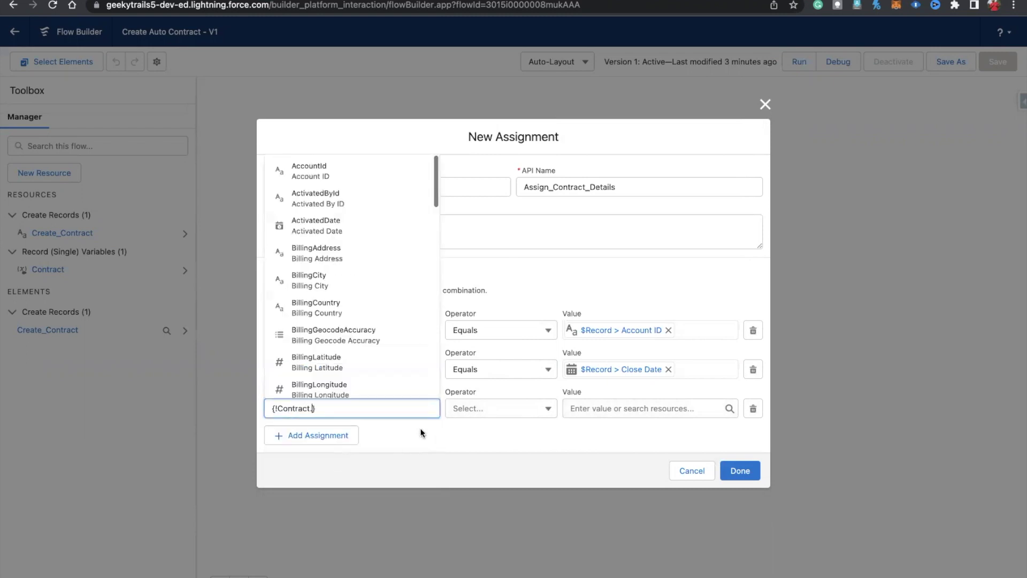
pyautogui.write('stat')
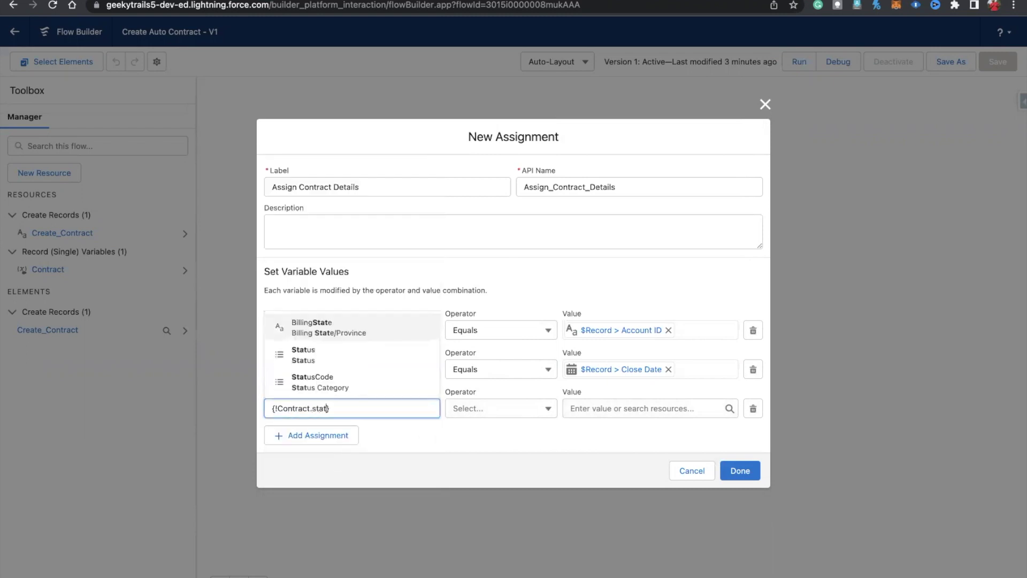
pyautogui.click(347, 356)
pyautogui.click(582, 407)
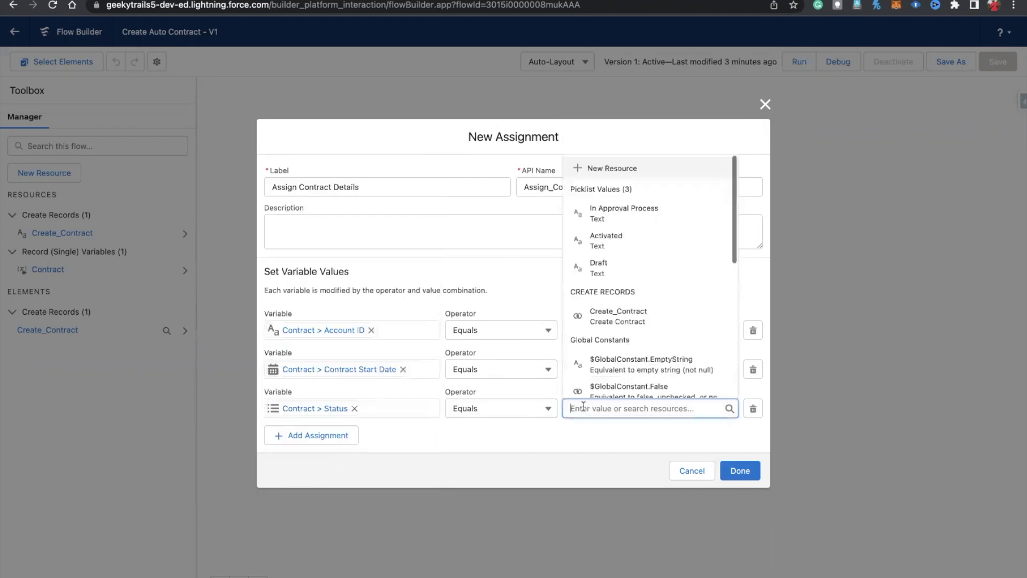
pyautogui.click(594, 267)
# - Add a fourth row setting the Contract's Contract Term to 12
pyautogui.click(334, 433)
pyautogui.click(333, 428)
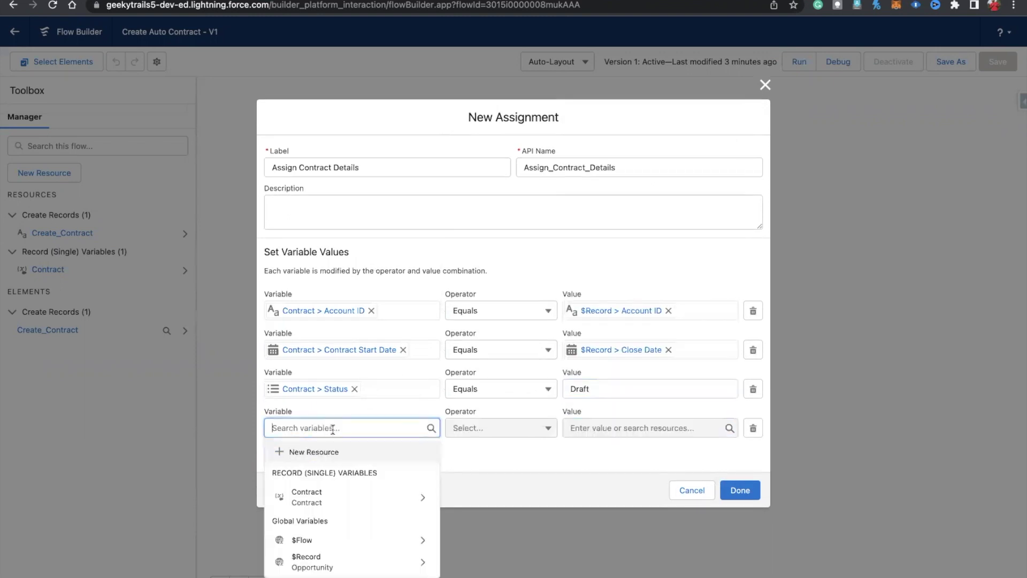
pyautogui.write('contr')
pyautogui.click(316, 471)
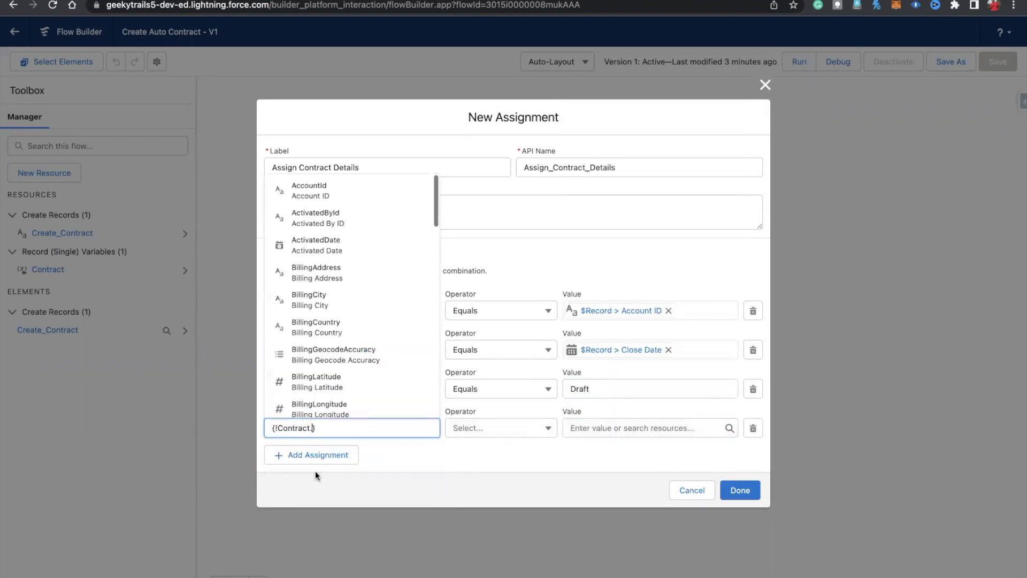
pyautogui.write('tTerm')
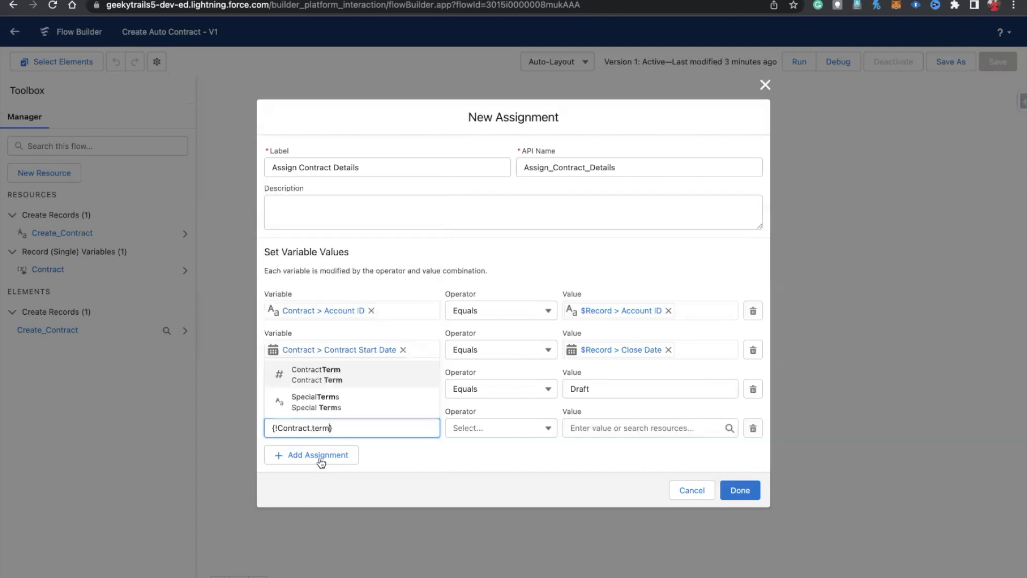
pyautogui.click(322, 375)
pyautogui.click(577, 427)
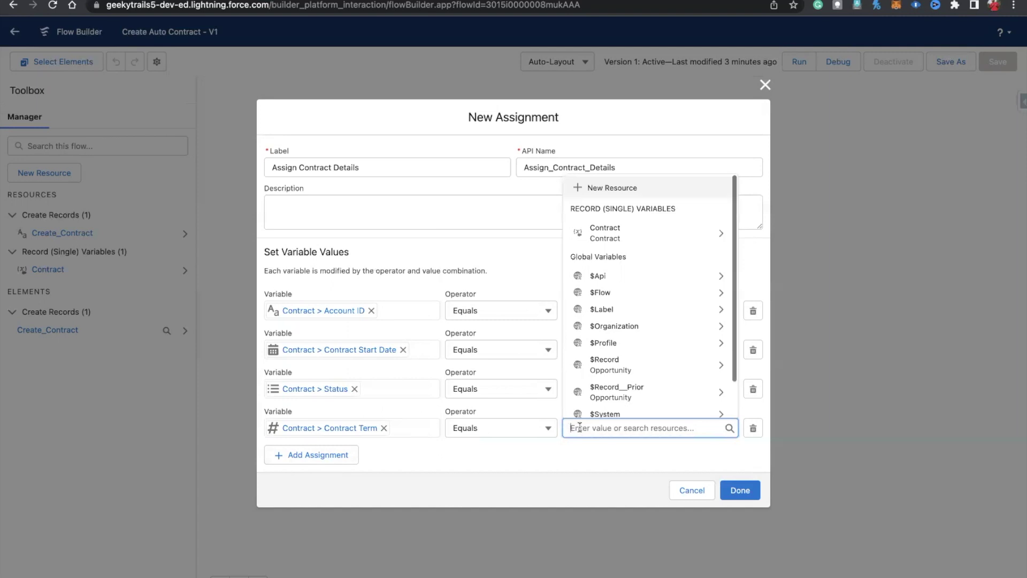
pyautogui.write('1')
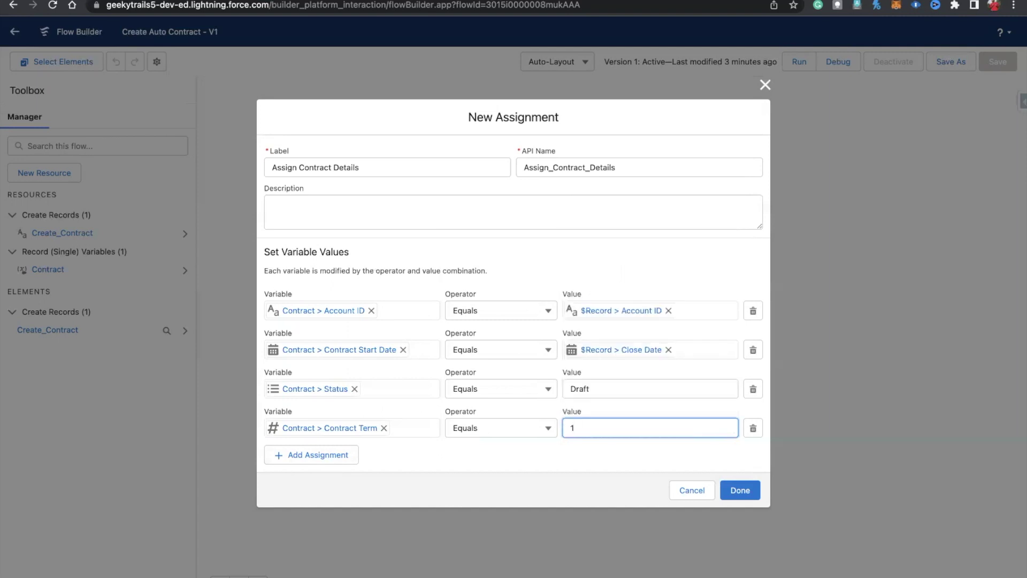
pyautogui.click(715, 451)
# - Save the assignment and review the Create Contract settings, leaving them unchanged
pyautogui.click(748, 490)
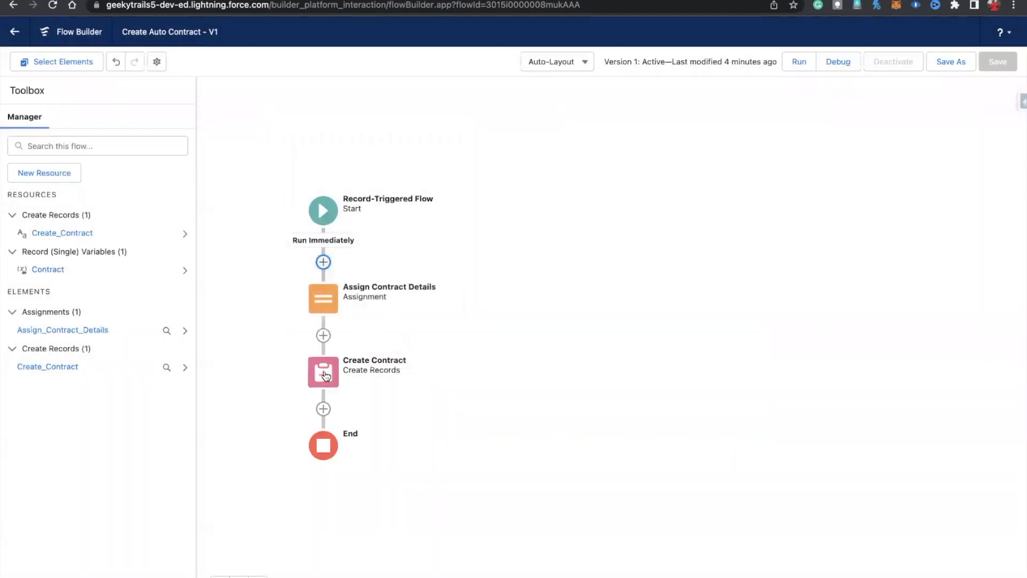
pyautogui.click(324, 375)
pyautogui.click(323, 503)
pyautogui.click(344, 369)
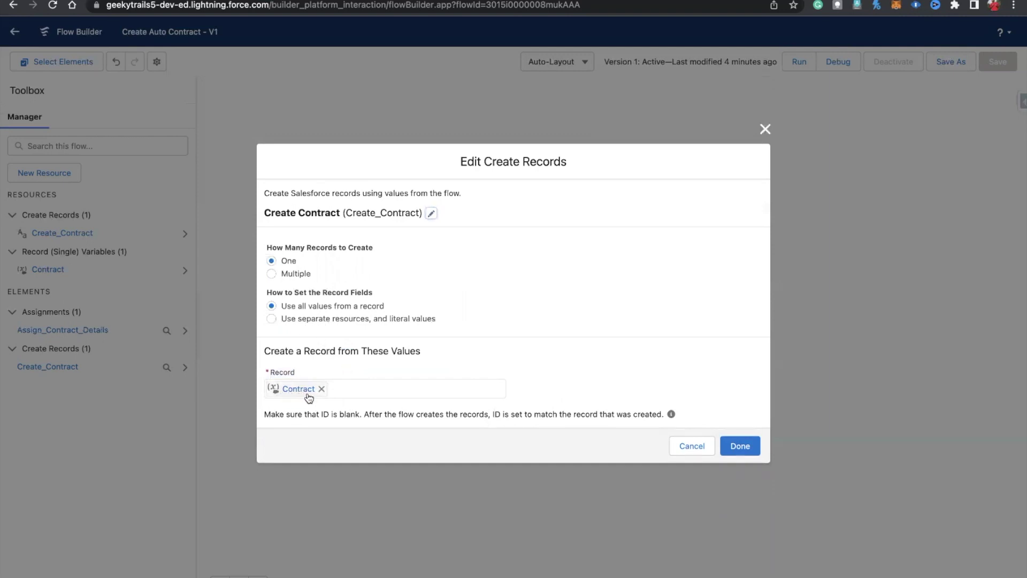
pyautogui.click(739, 445)
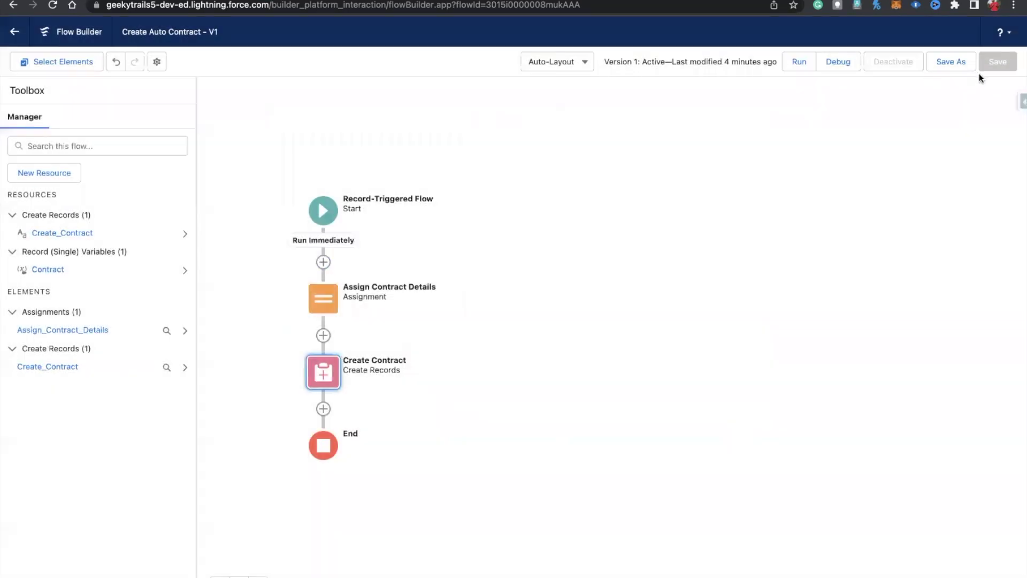
# - Save the flow as a new version 2 and activate it
pyautogui.click(949, 61)
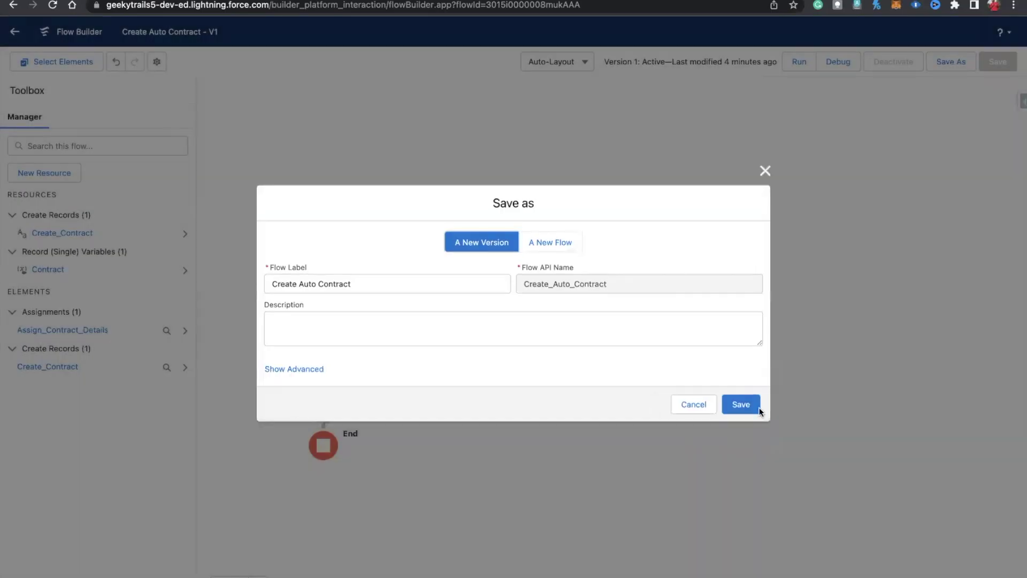
pyautogui.click(740, 404)
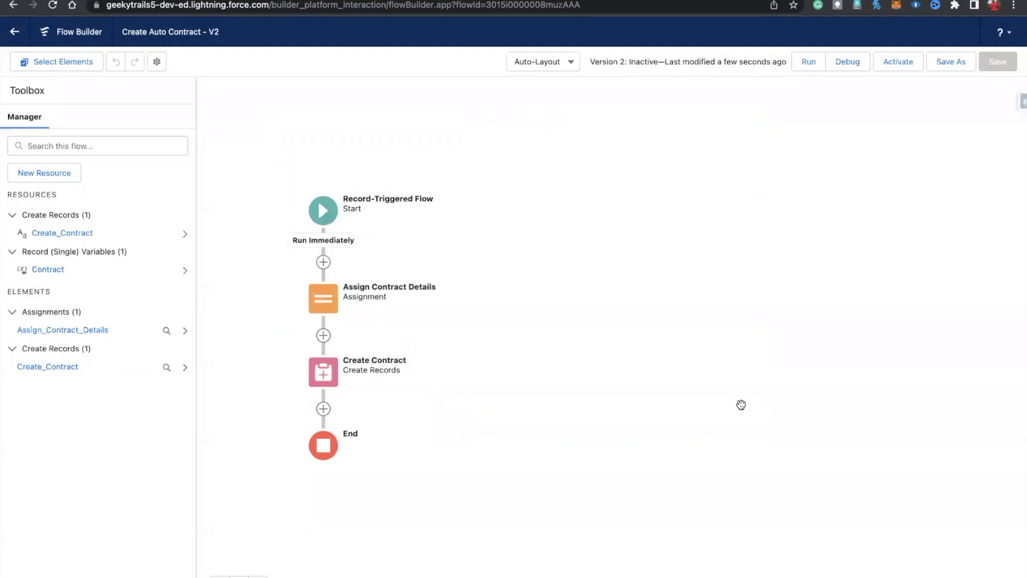
pyautogui.click(892, 72)
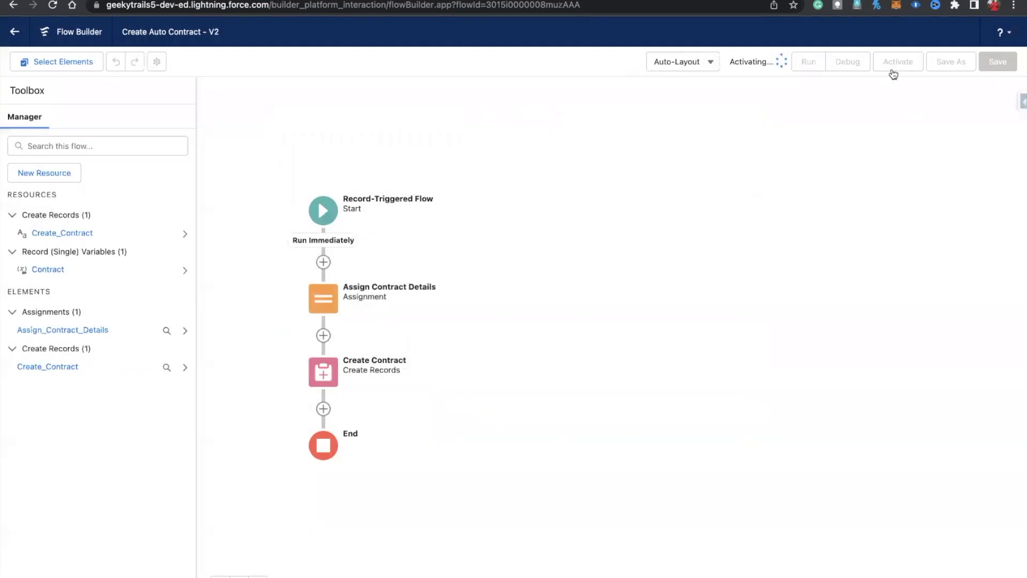
# - Show the All Opportunities list view in Sales and pin it as the default
pyautogui.hotkey('ctrl', 'Tab')
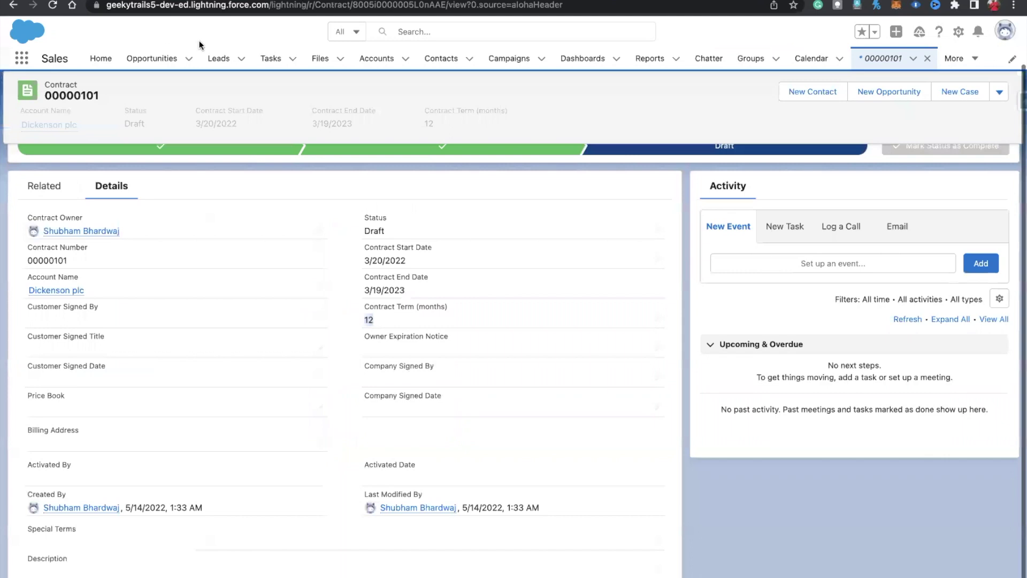
pyautogui.click(136, 60)
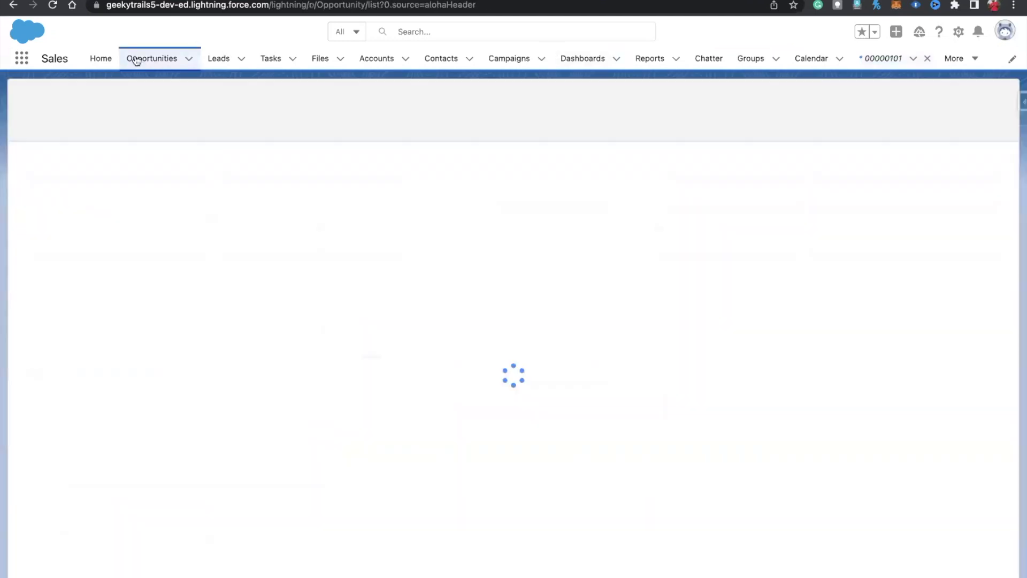
pyautogui.click(140, 104)
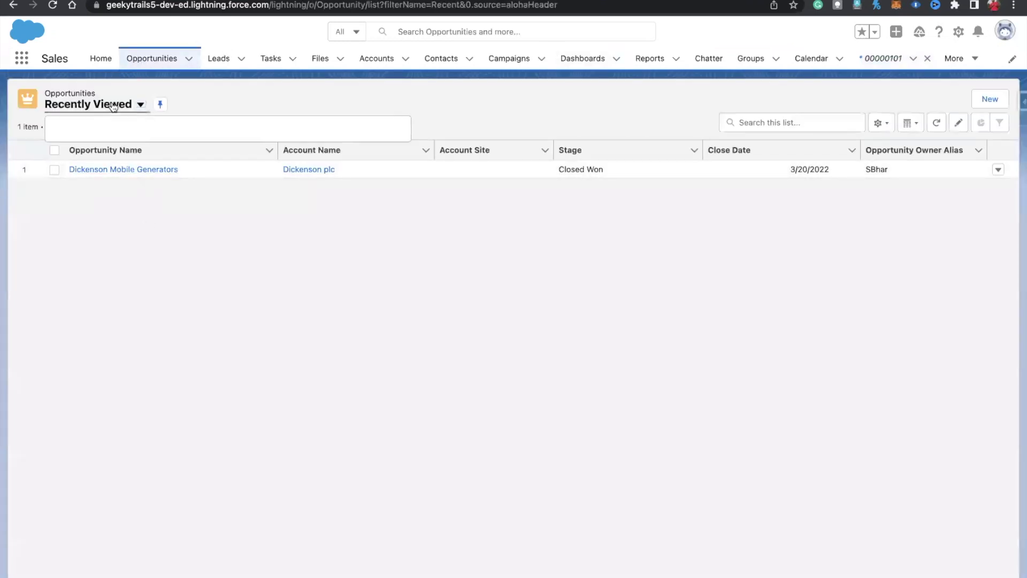
pyautogui.click(97, 170)
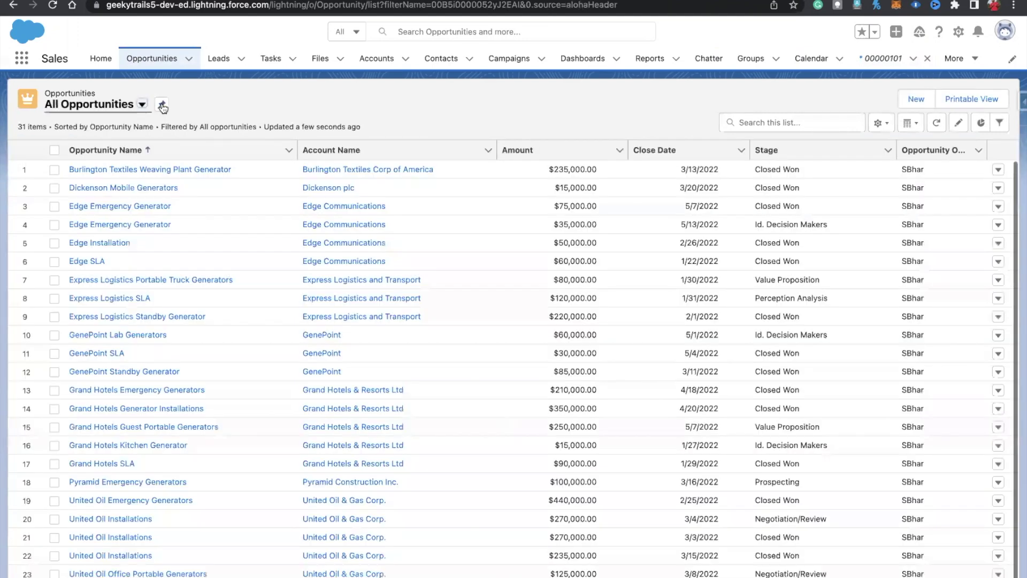
pyautogui.click(160, 104)
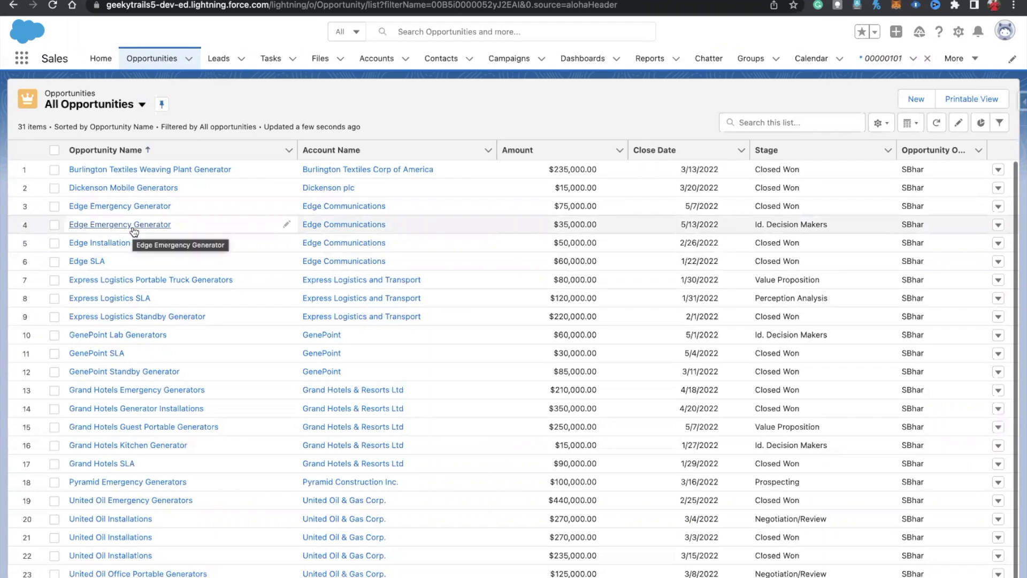
# - Change Edge Emergency Generator's stage to Closed Won, save, and open that opportunity
pyautogui.click(885, 229)
pyautogui.click(866, 230)
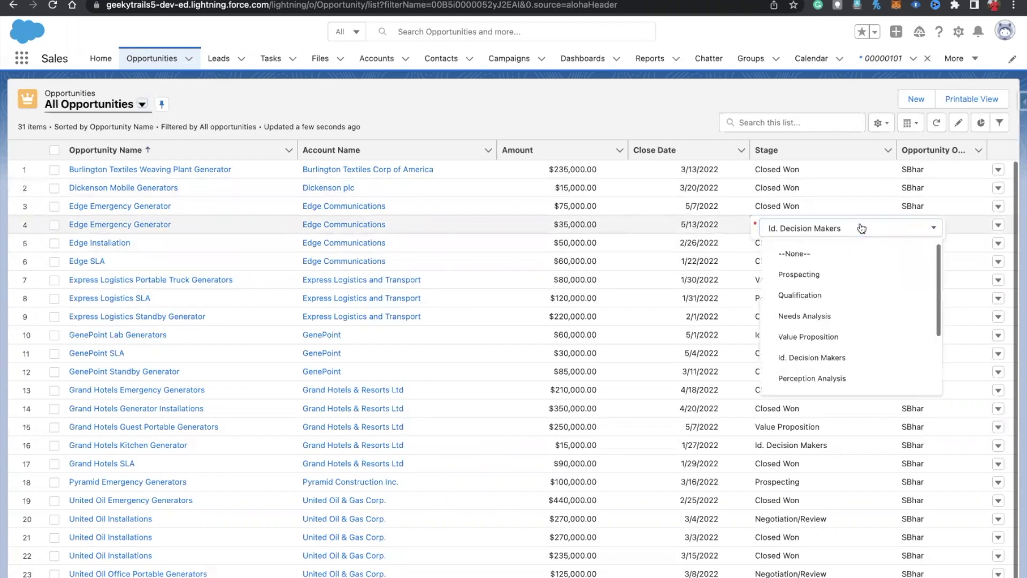
pyautogui.scroll(-3, 811, 345)
pyautogui.click(804, 357)
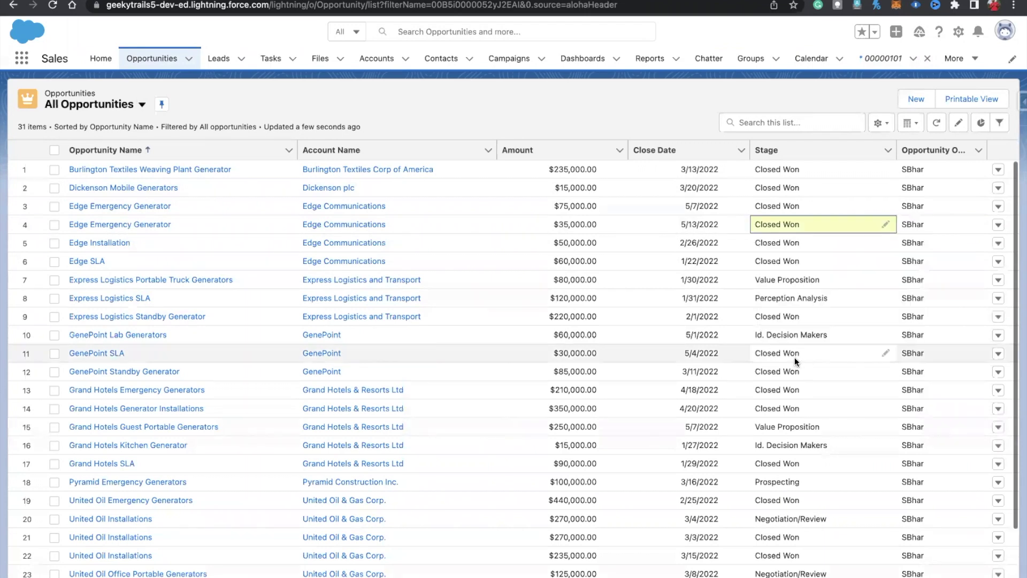
pyautogui.press('Return')
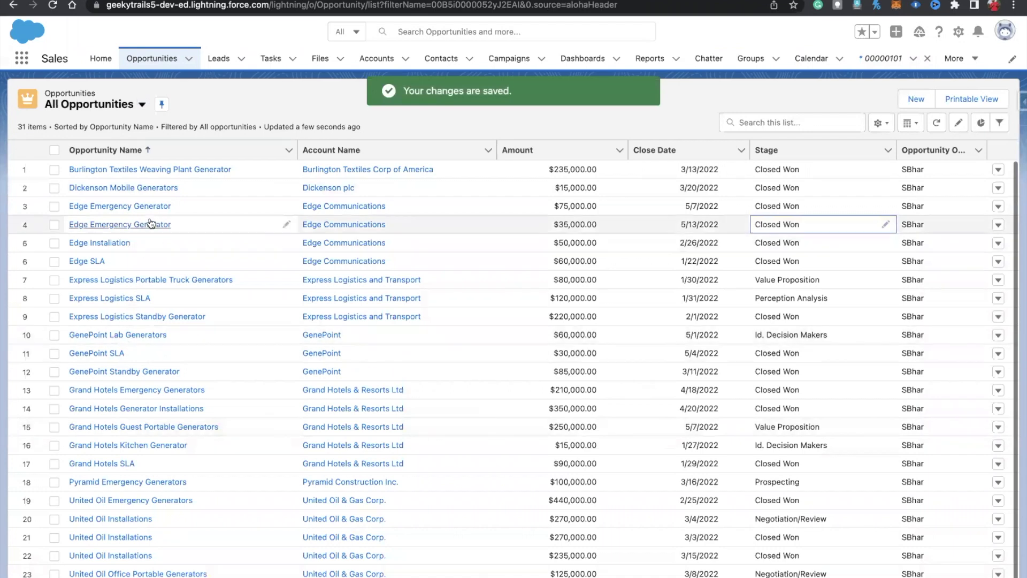
pyautogui.click(151, 225)
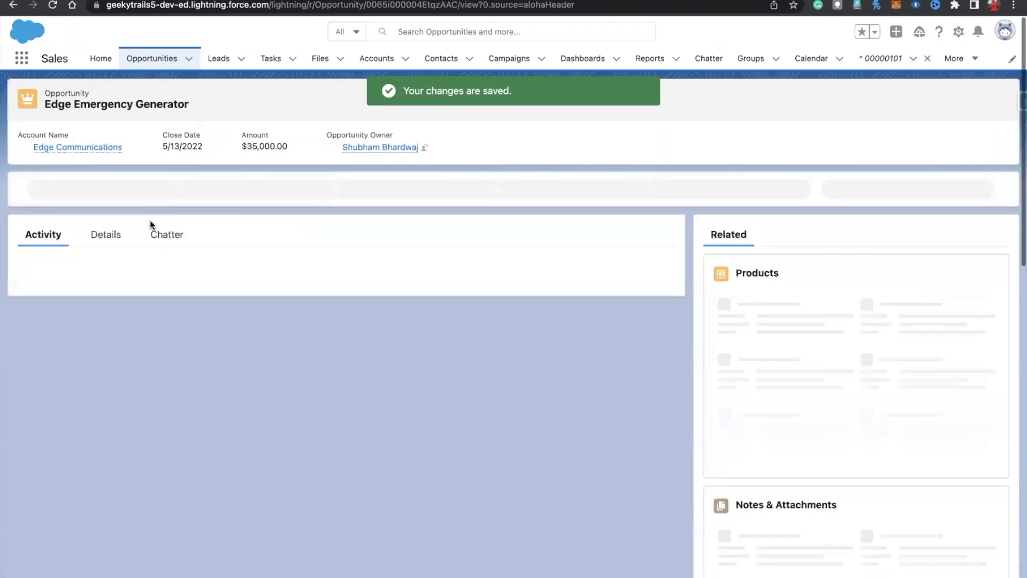
# - Open contract 00000102 from the Edge Communications account, check its details, then return to Flow Builder
pyautogui.click(63, 146)
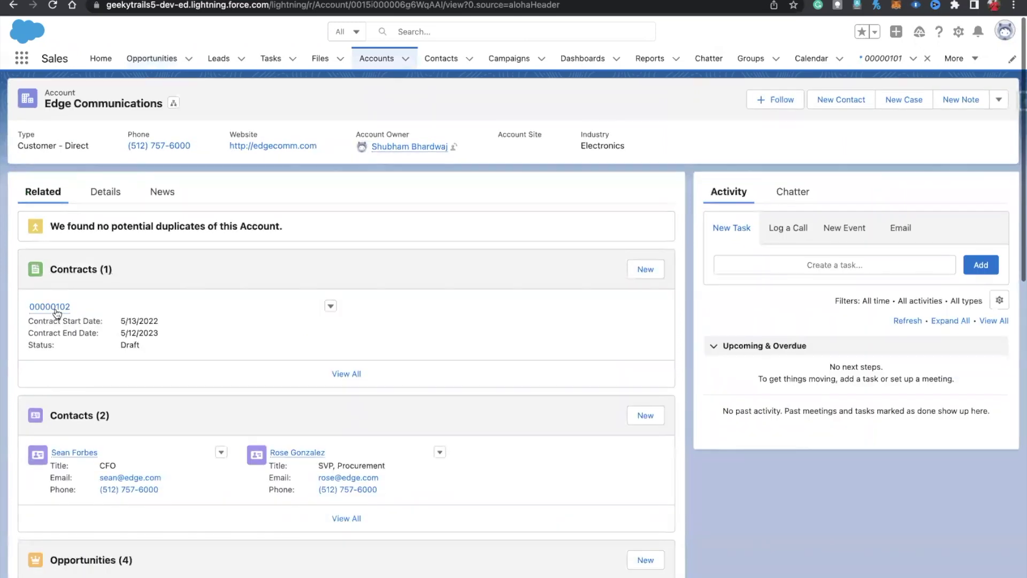
pyautogui.click(56, 308)
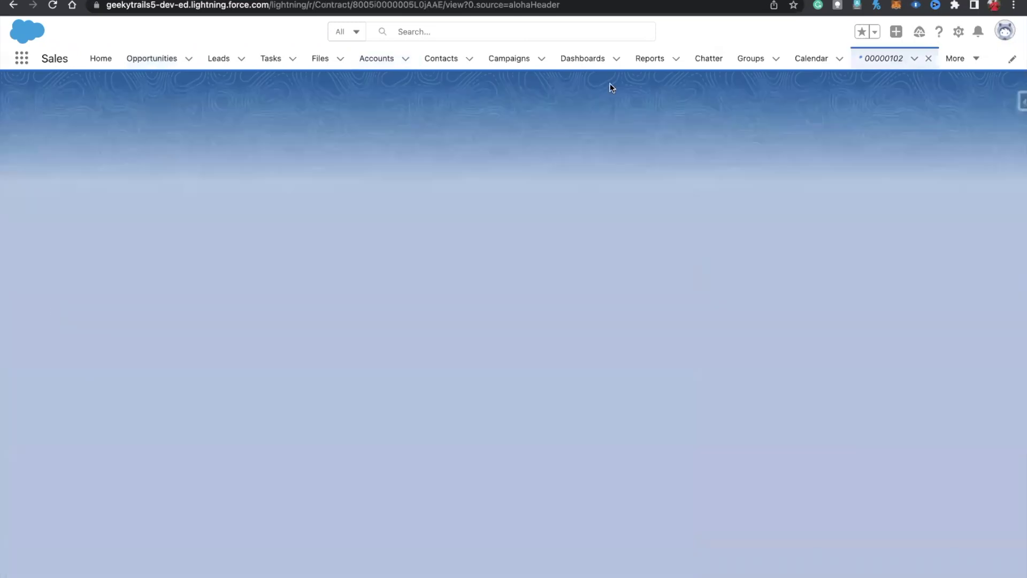
pyautogui.click(110, 247)
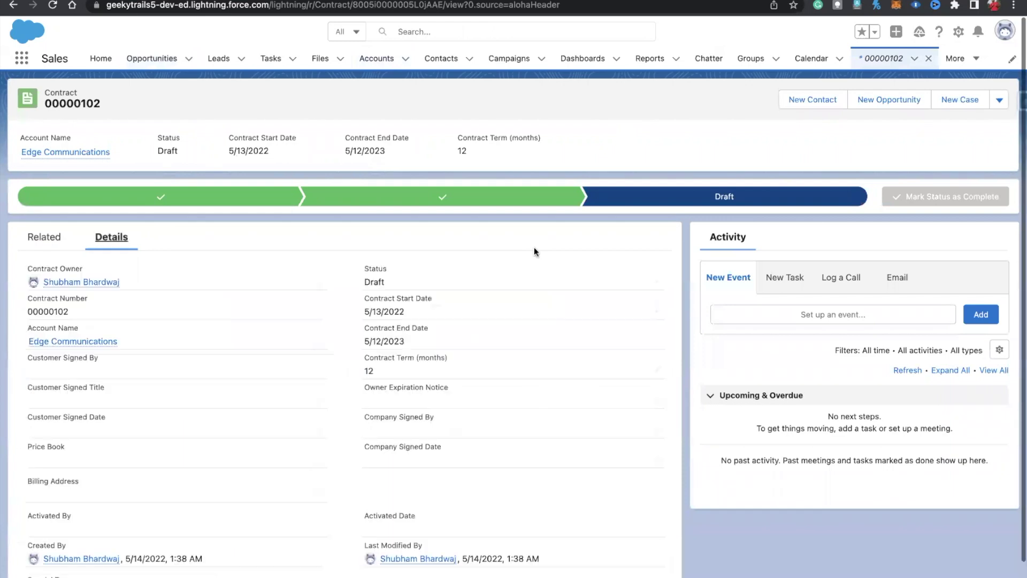
pyautogui.scroll(-2, 310, 397)
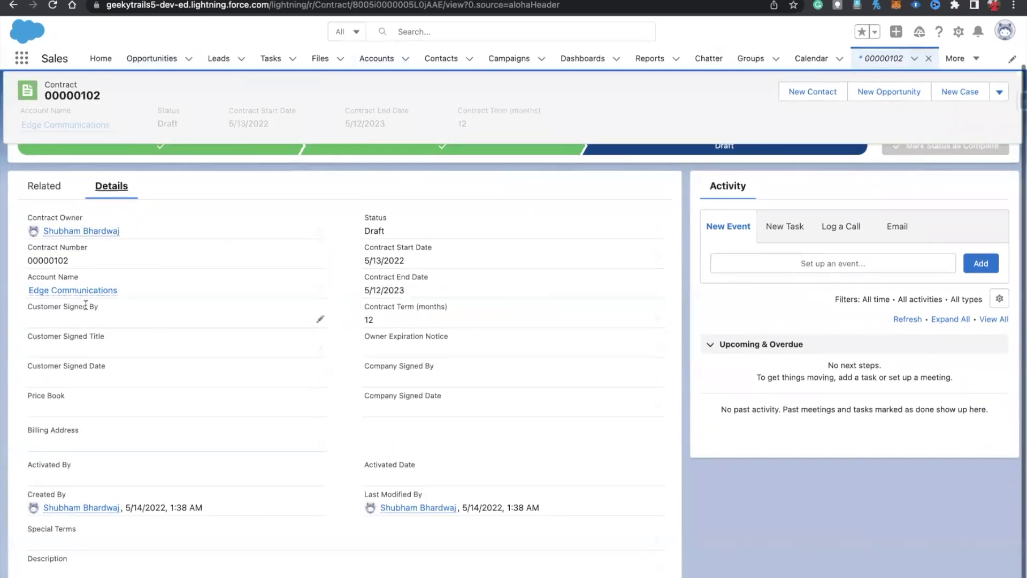
pyautogui.moveTo(88, 291)
pyautogui.scroll(2, 580, 268)
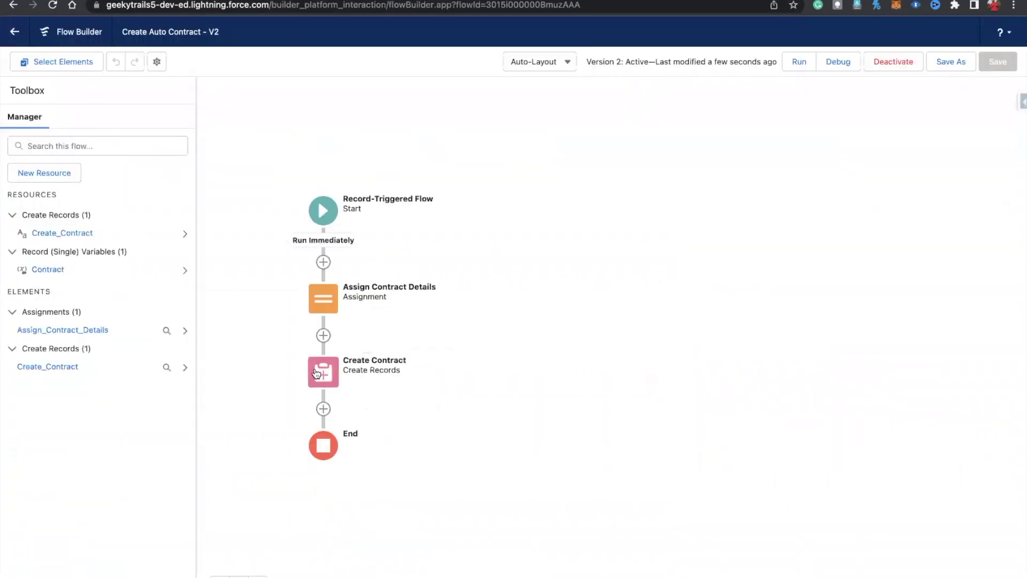
pyautogui.click(320, 369)
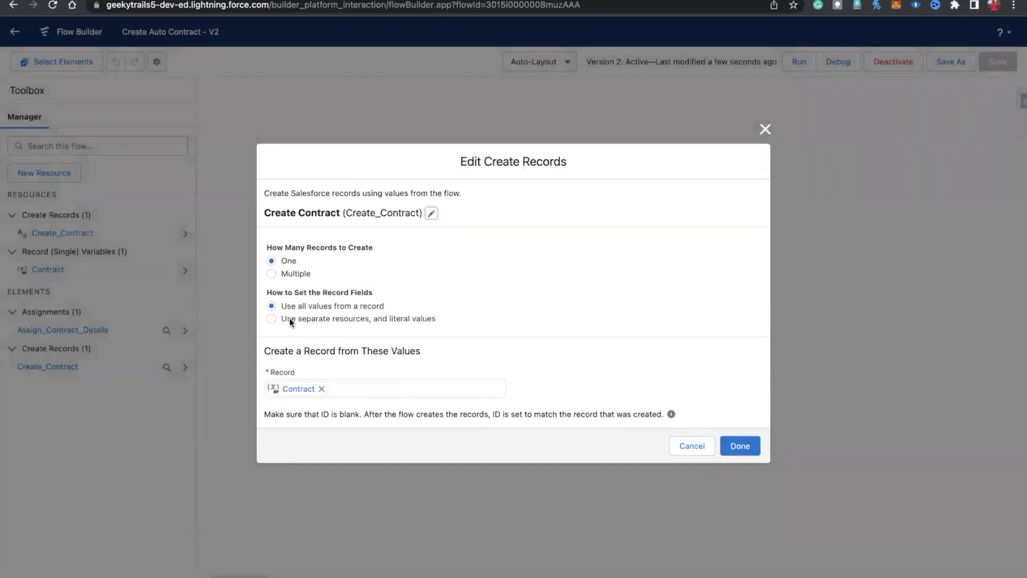
# - Close Create Records, pan to the full flow, and inspect then close Assign Contract Details
pyautogui.click(765, 128)
pyautogui.moveTo(488, 330); pyautogui.dragTo(501, 263)
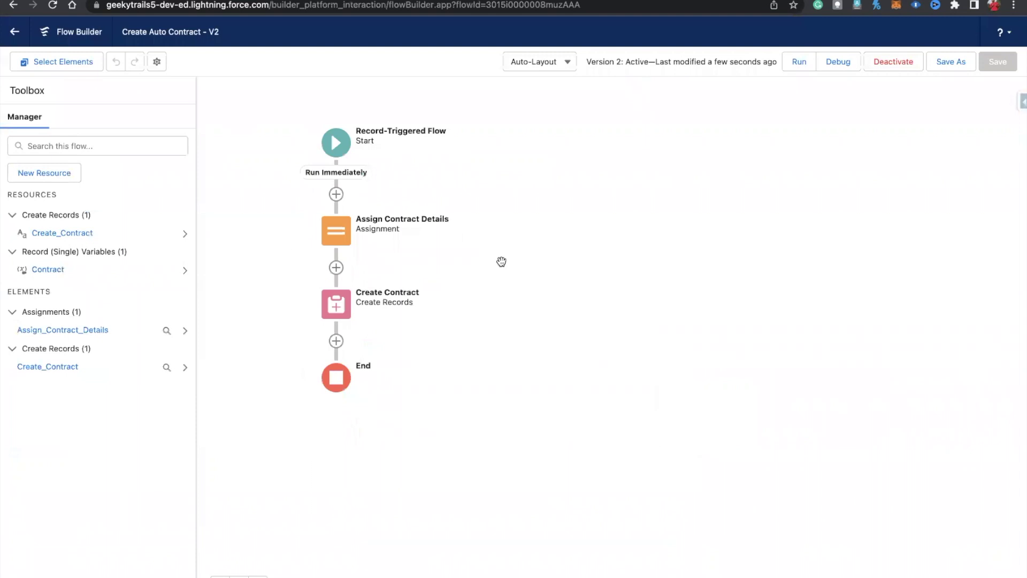
pyautogui.doubleClick(334, 223)
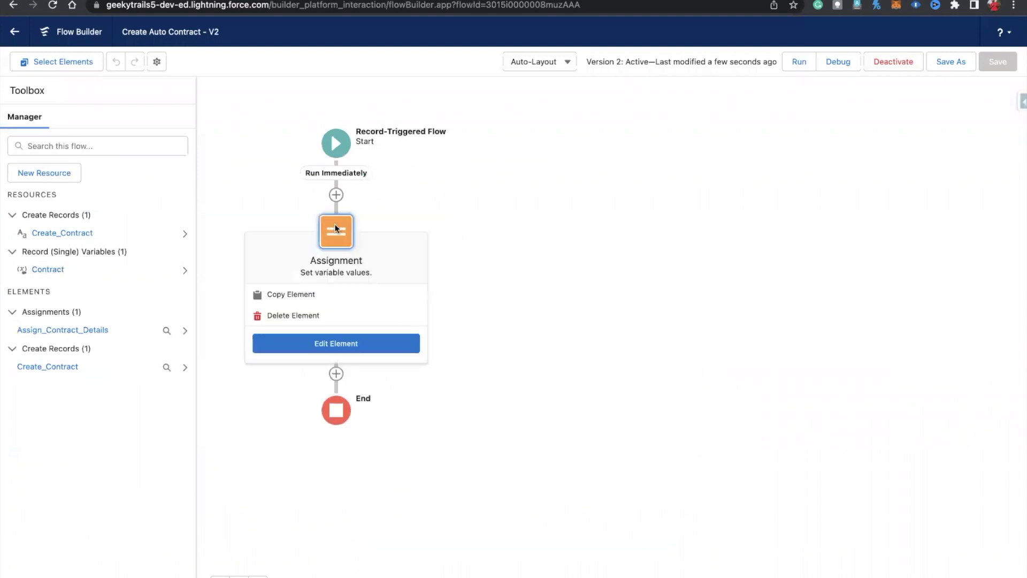
pyautogui.click(765, 122)
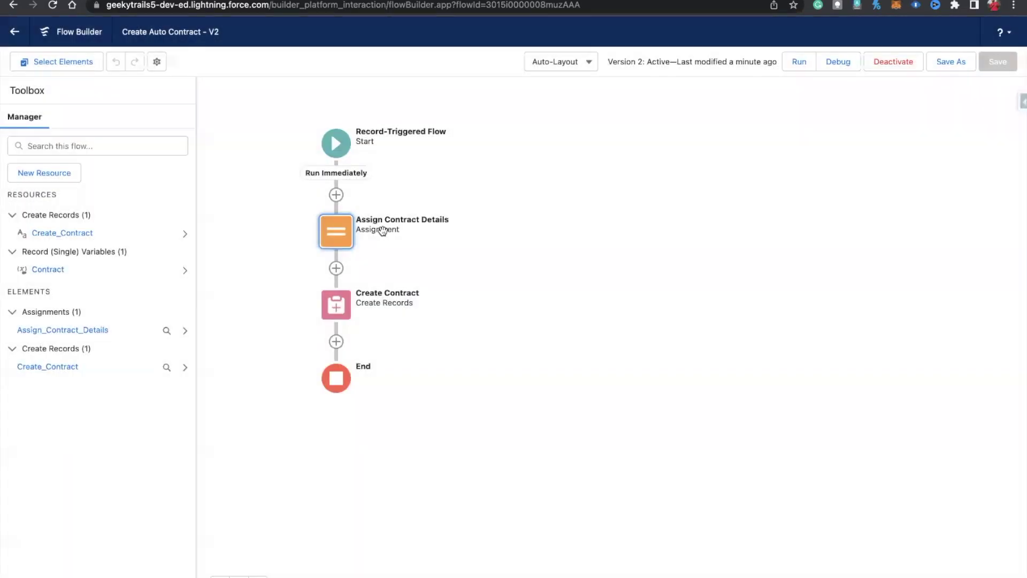